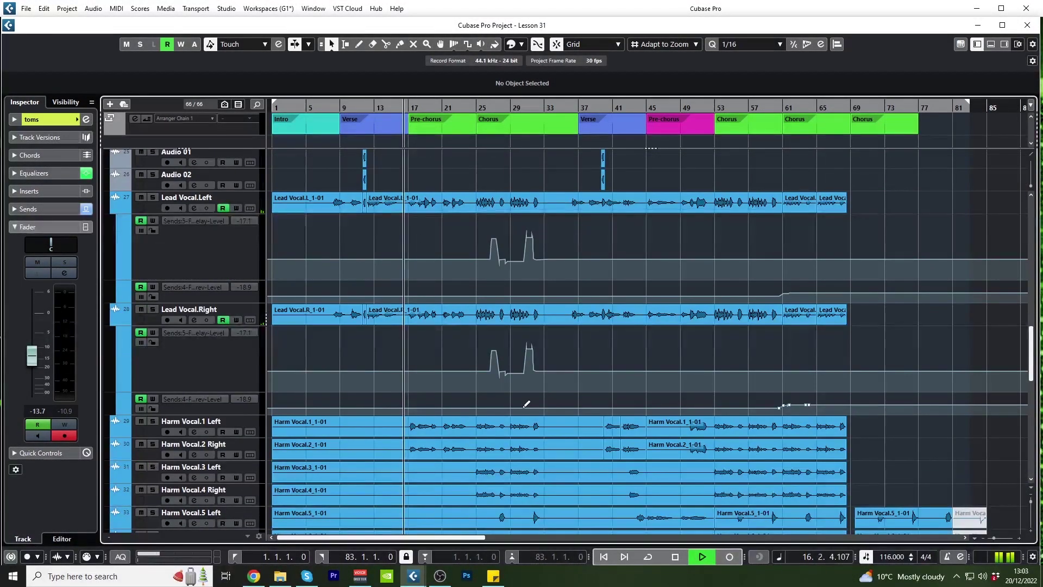
Open the empty Lesson 1 project with the Media File Browser showing on the right
scroll(524, 406, "down", 3)
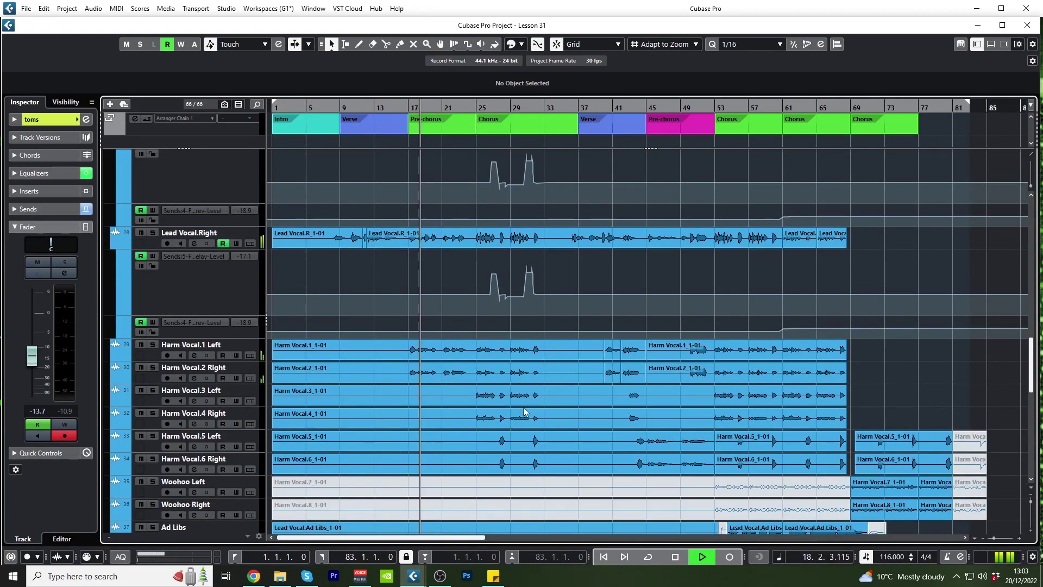
scroll(523, 406, "down", 3)
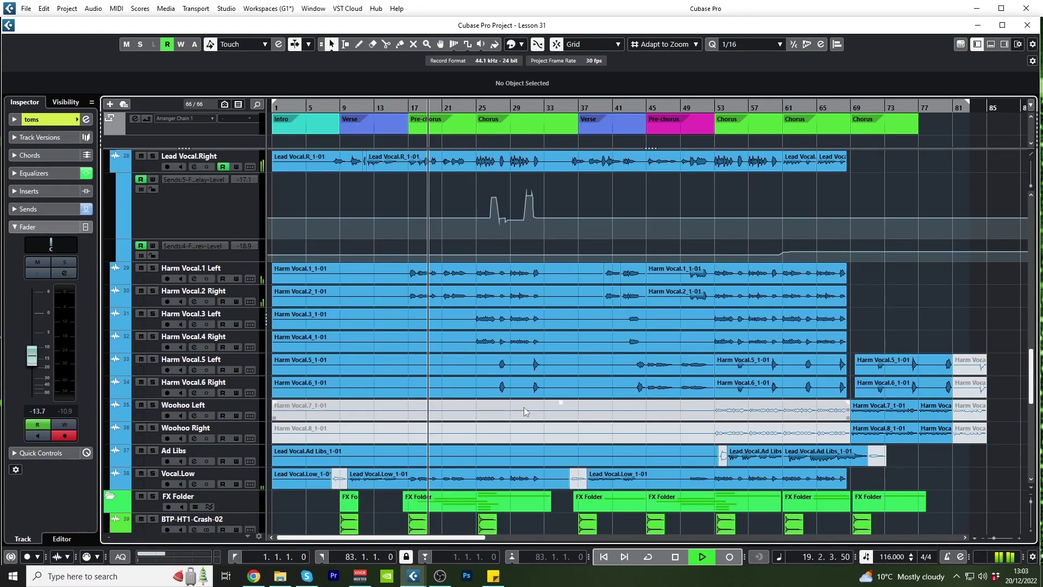
scroll(524, 406, "down", 3)
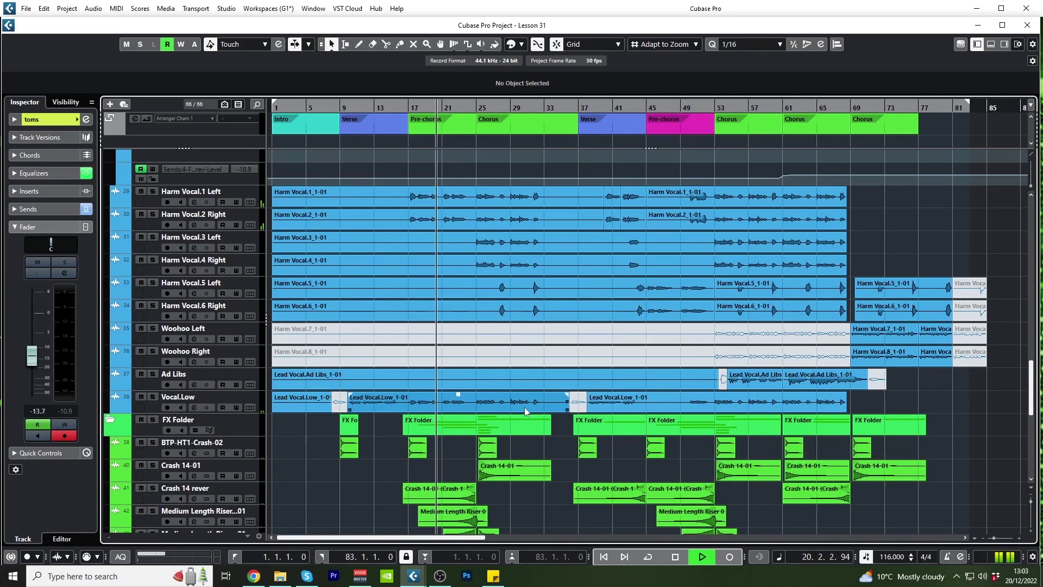
scroll(524, 406, "down", 3)
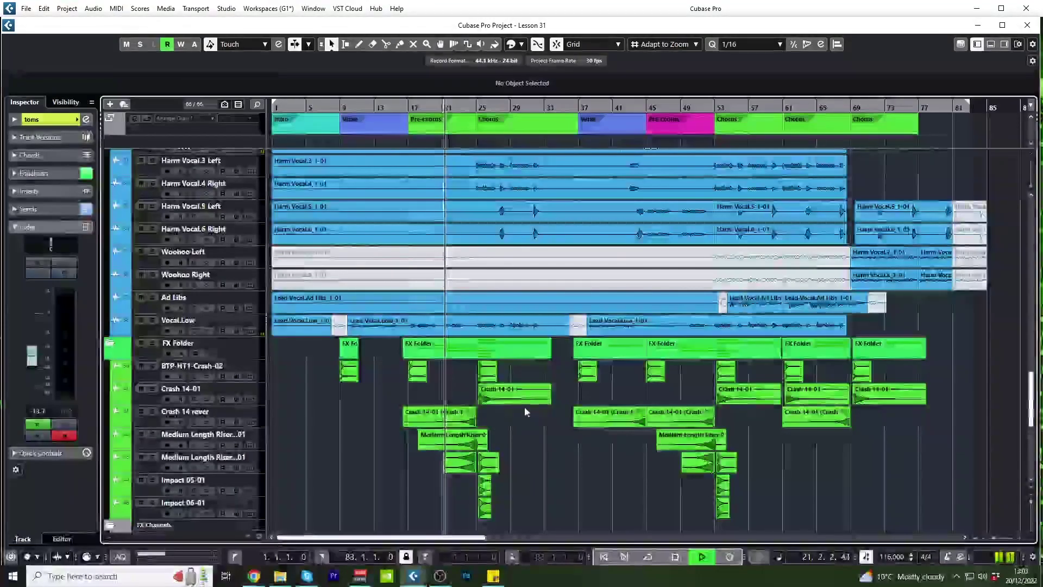
scroll(523, 406, "down", 3)
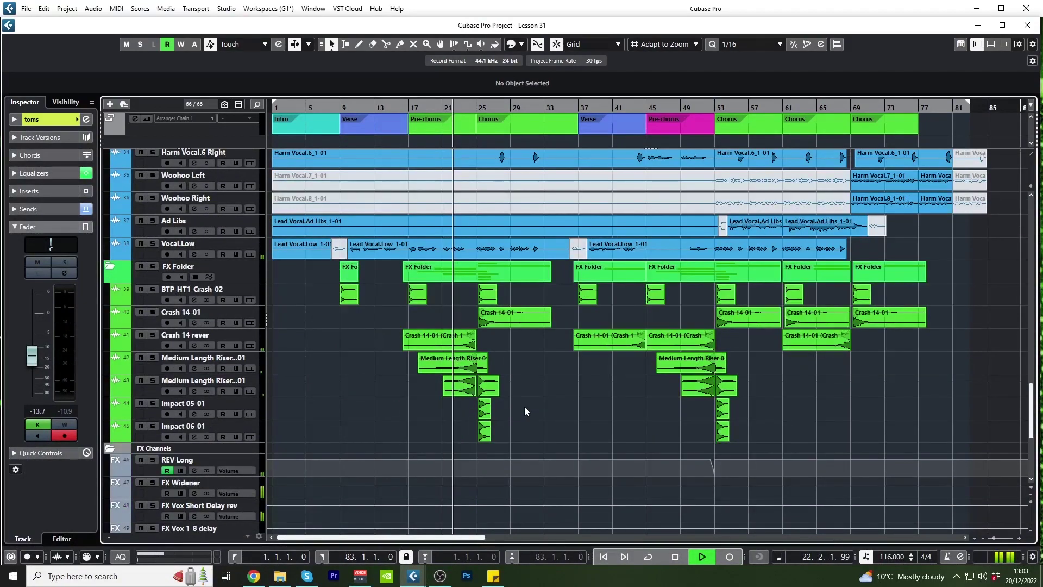
scroll(524, 412, "down", 3)
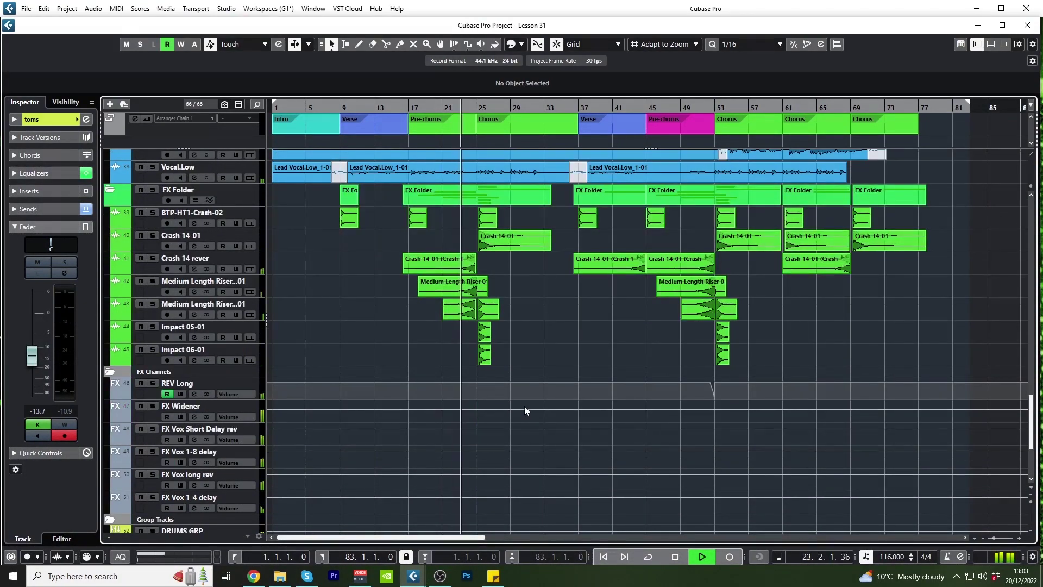
scroll(524, 411, "down", 3)
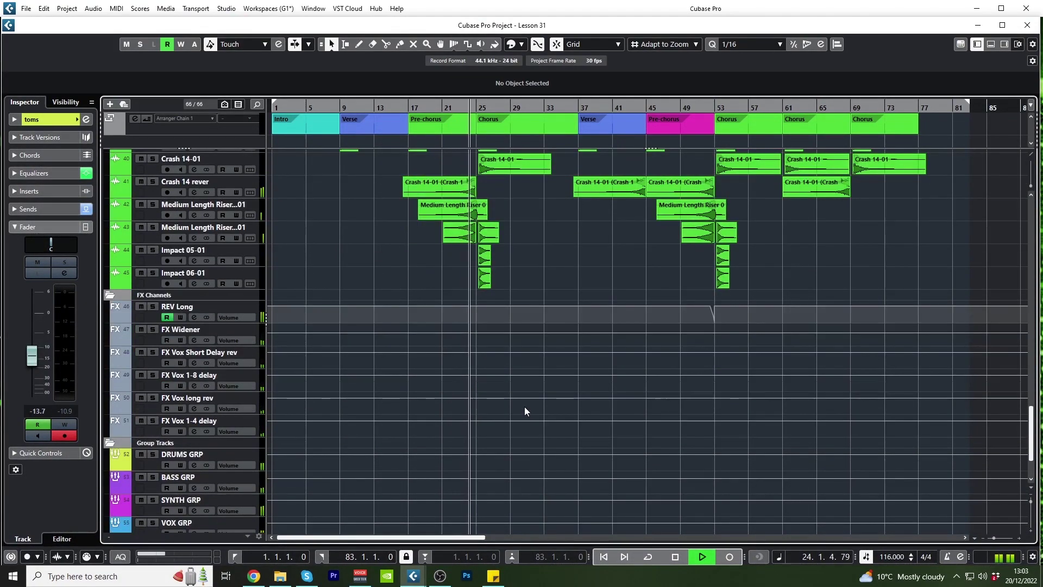
scroll(525, 411, "down", 3)
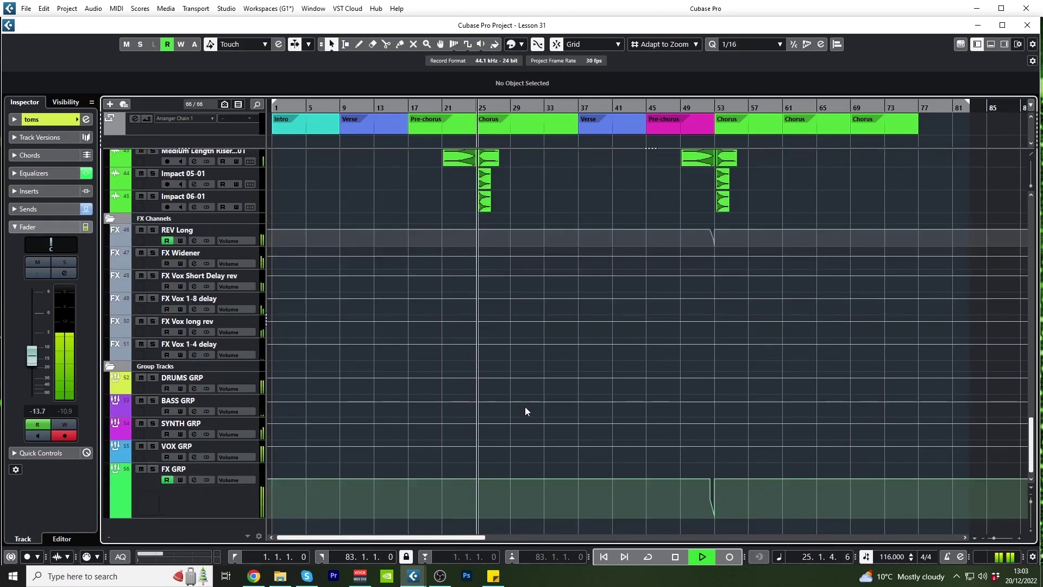
scroll(525, 411, "down", 3)
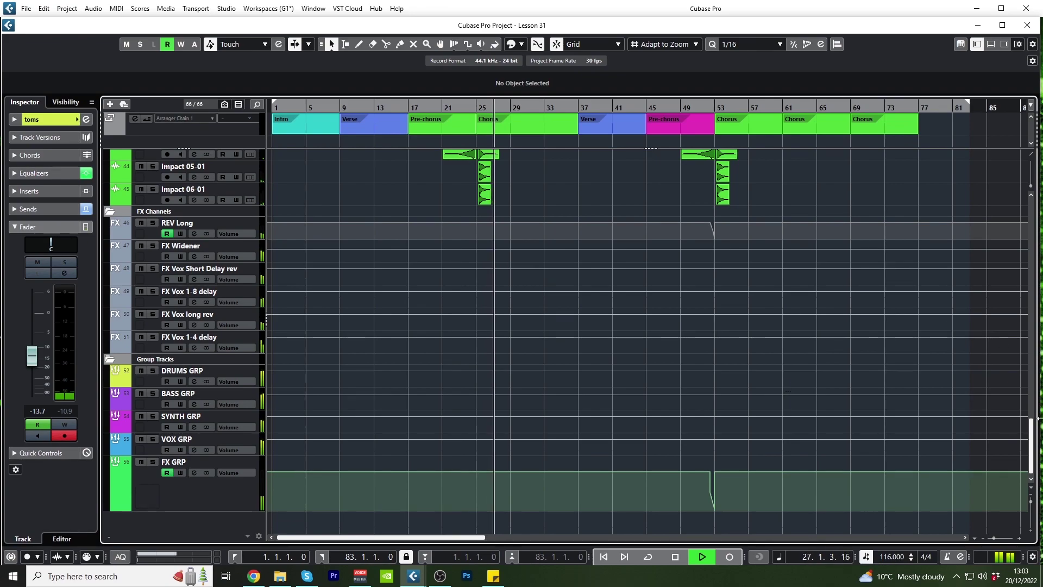
left_click_drag(1033, 427, 1031, 399)
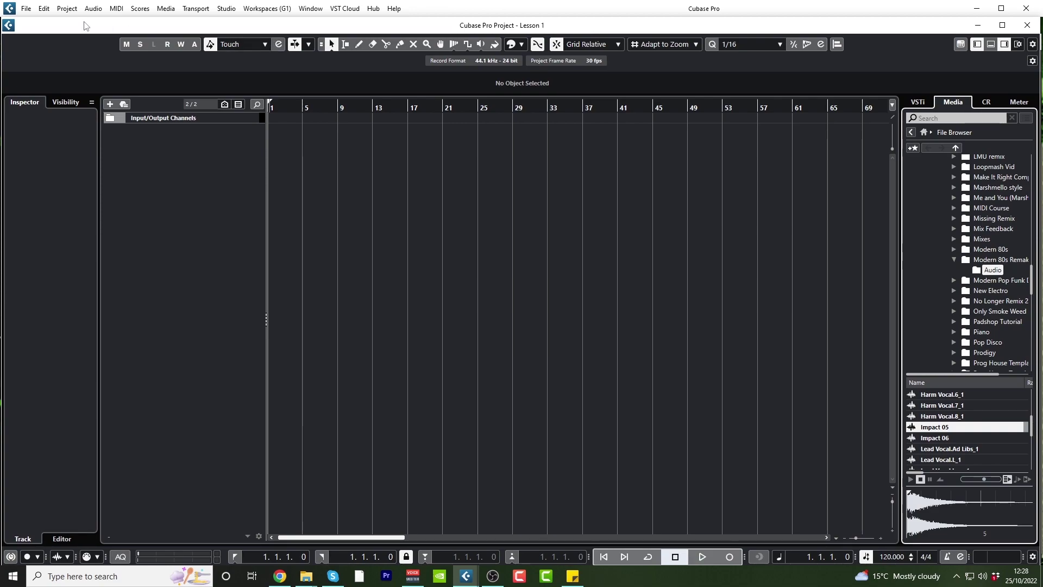
Review Project Setup and the Studio Setup audio driver, keeping the current ASIO driver
left_click(70, 9)
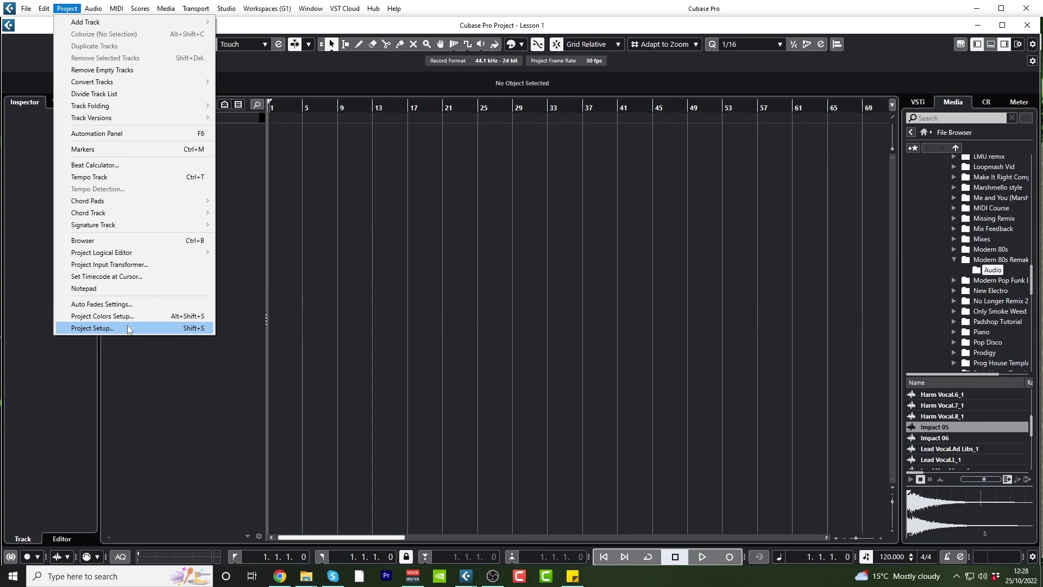
left_click(127, 328)
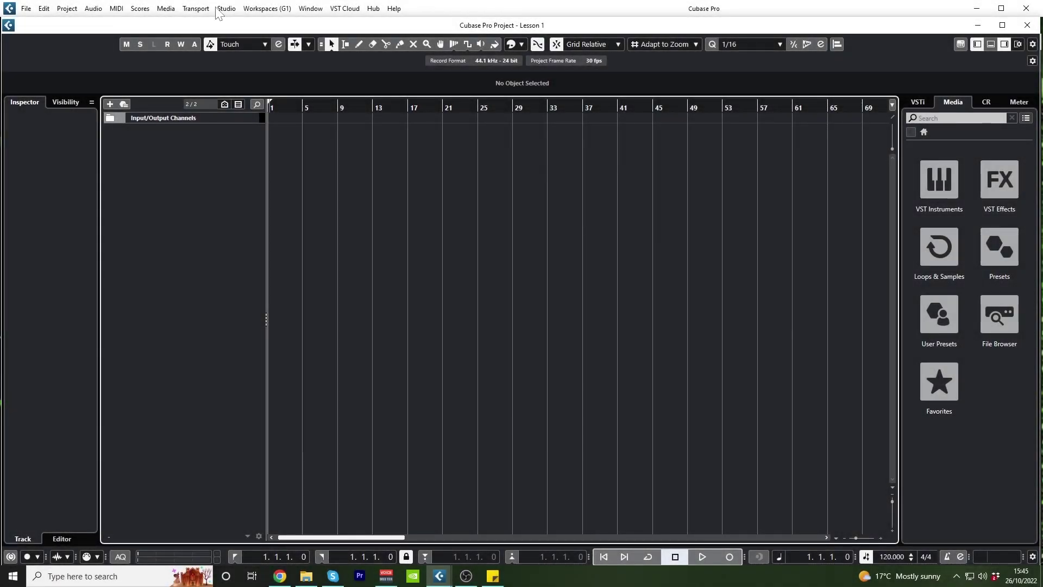
left_click(220, 9)
left_click(264, 230)
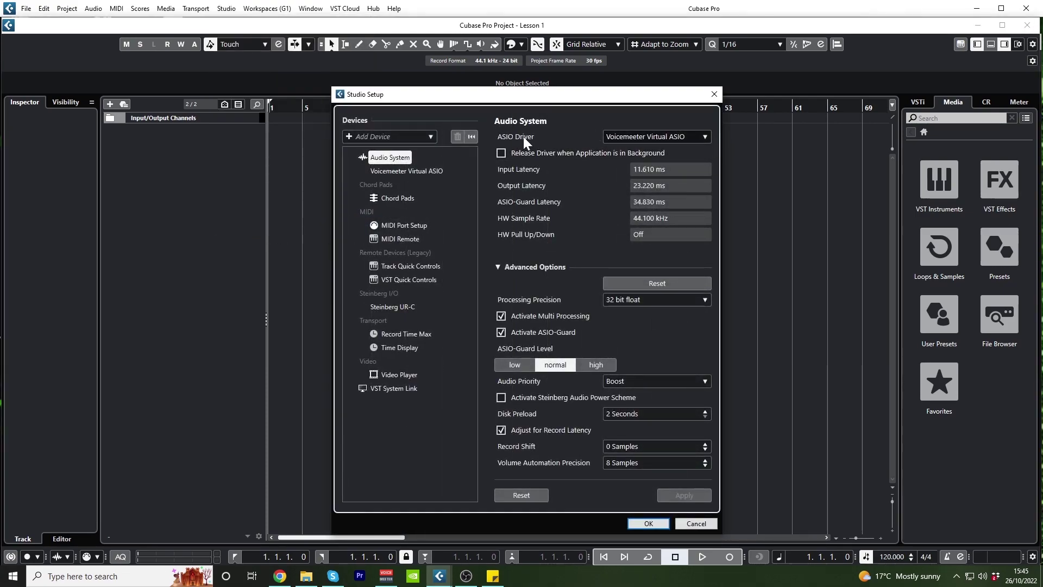
left_click(704, 136)
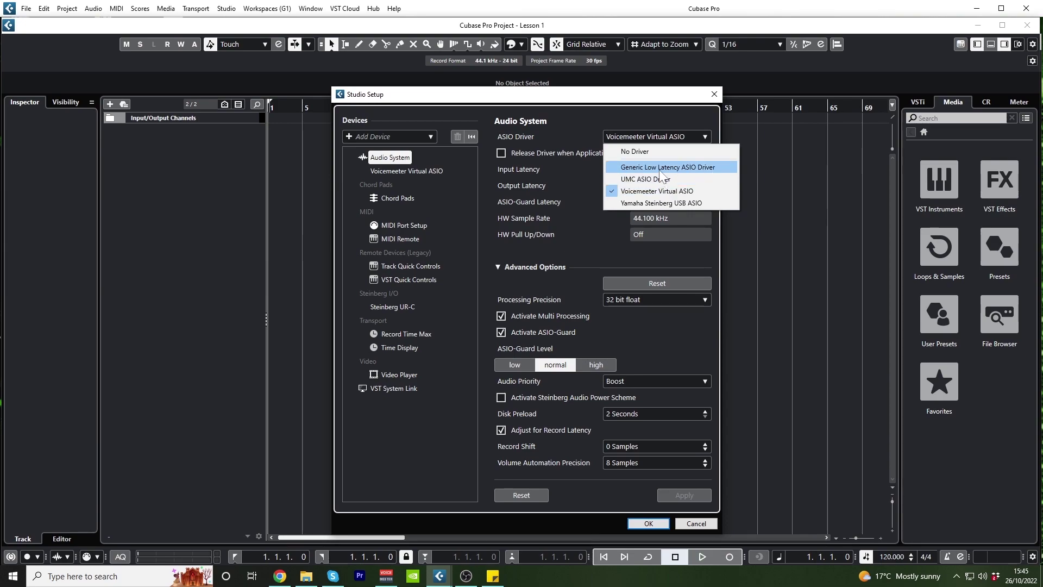
left_click(654, 203)
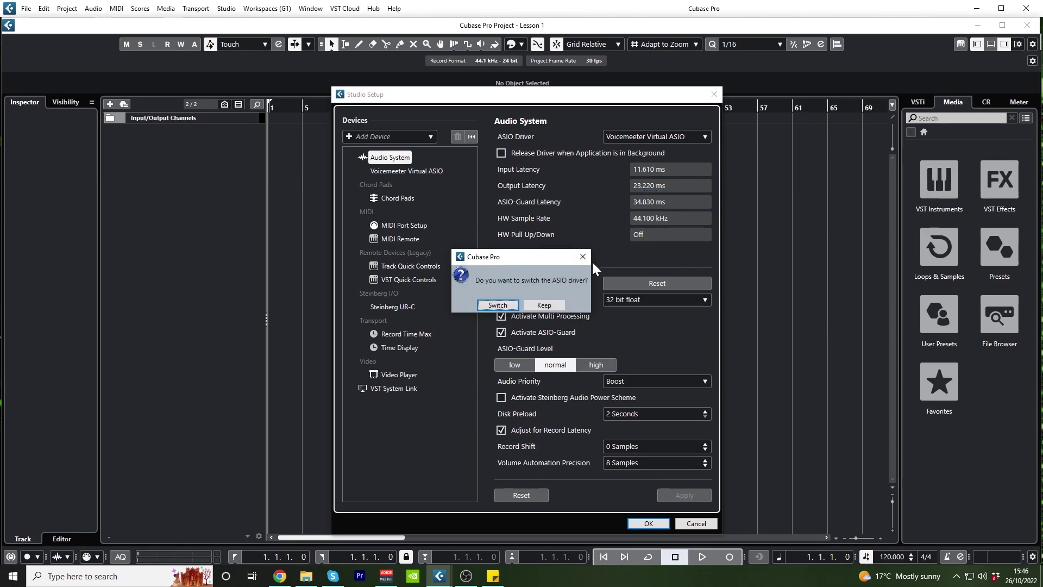
left_click(537, 305)
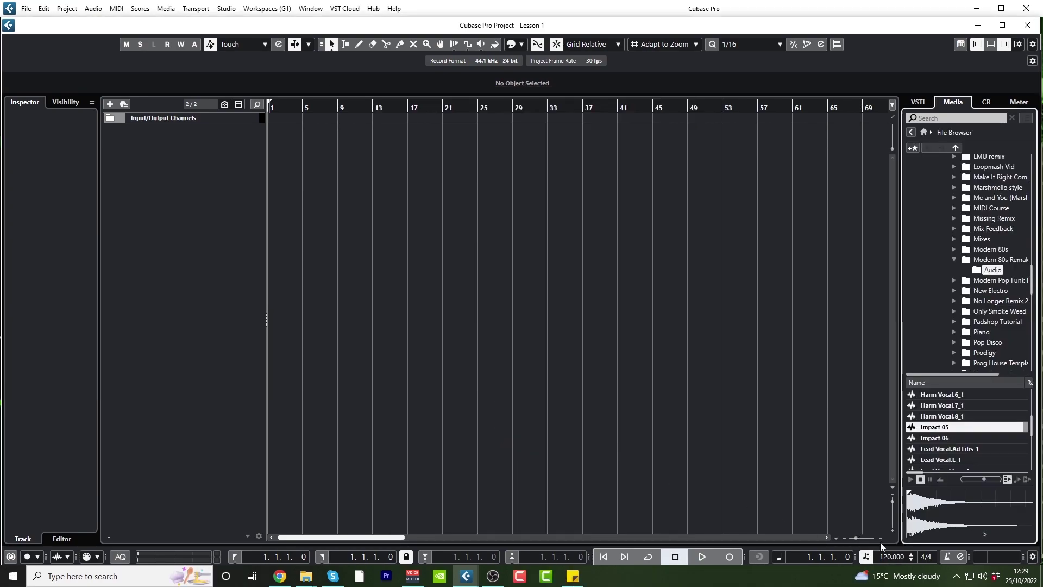
Change the project tempo from 120 to 116
left_click(889, 556)
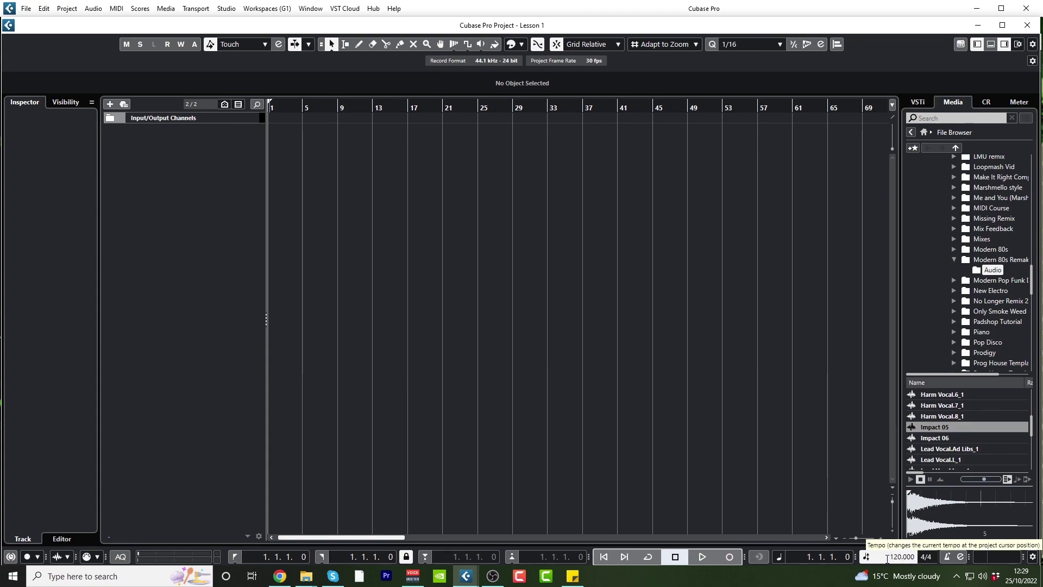
type("116")
key("Return")
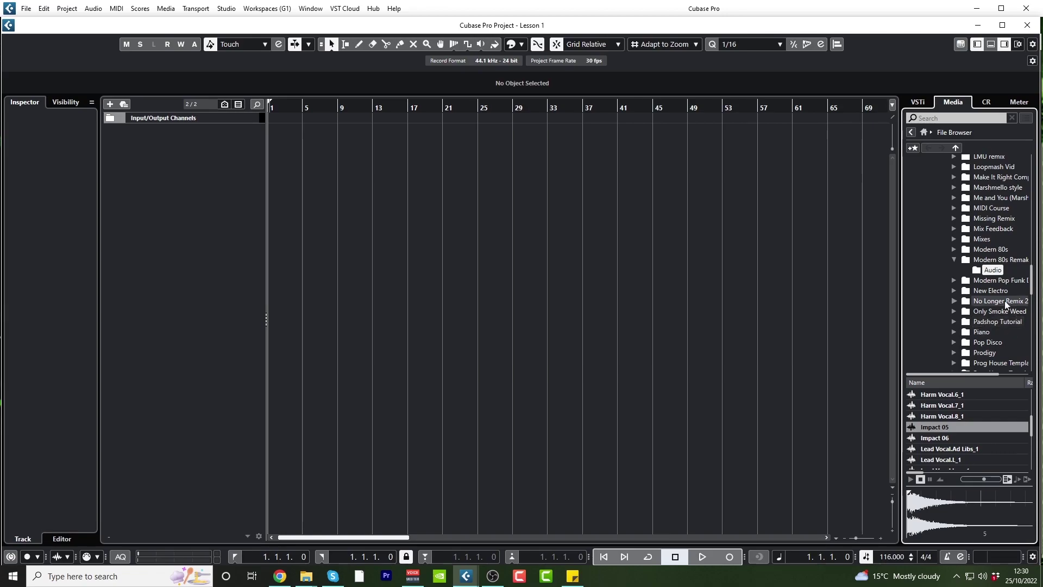
Scroll the Media File Browser list and preview the Synth_Wave_Kick_05_NC sample
scroll(1021, 434, "down", 4)
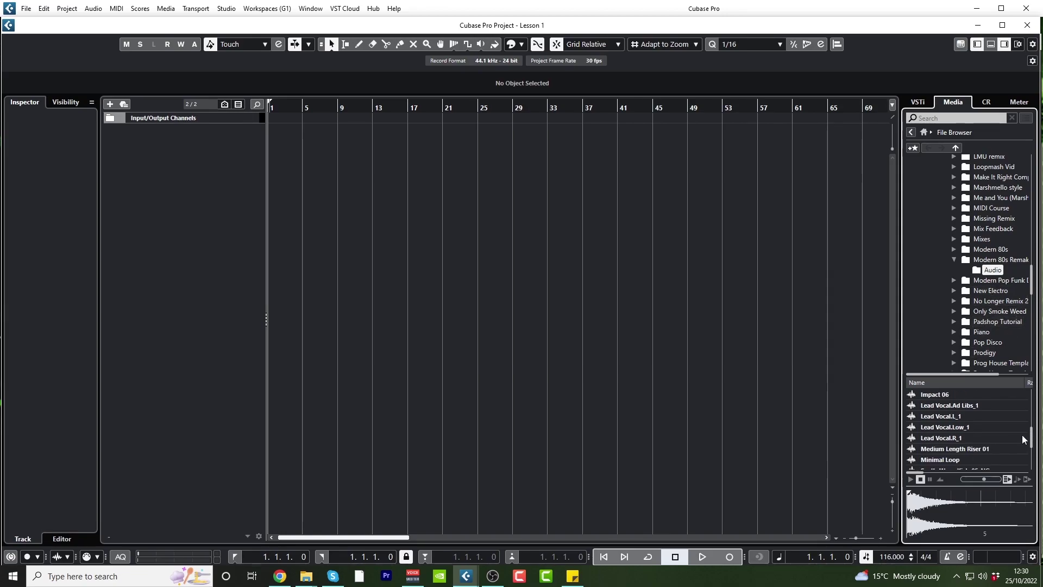
scroll(1018, 454, "down", 2)
scroll(1017, 454, "up", 4)
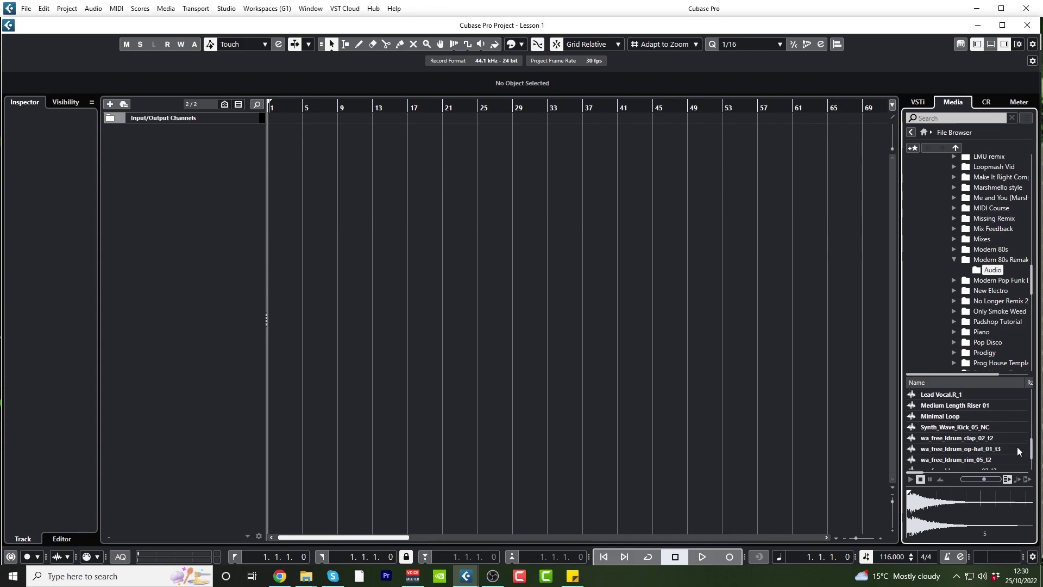
left_click(969, 428)
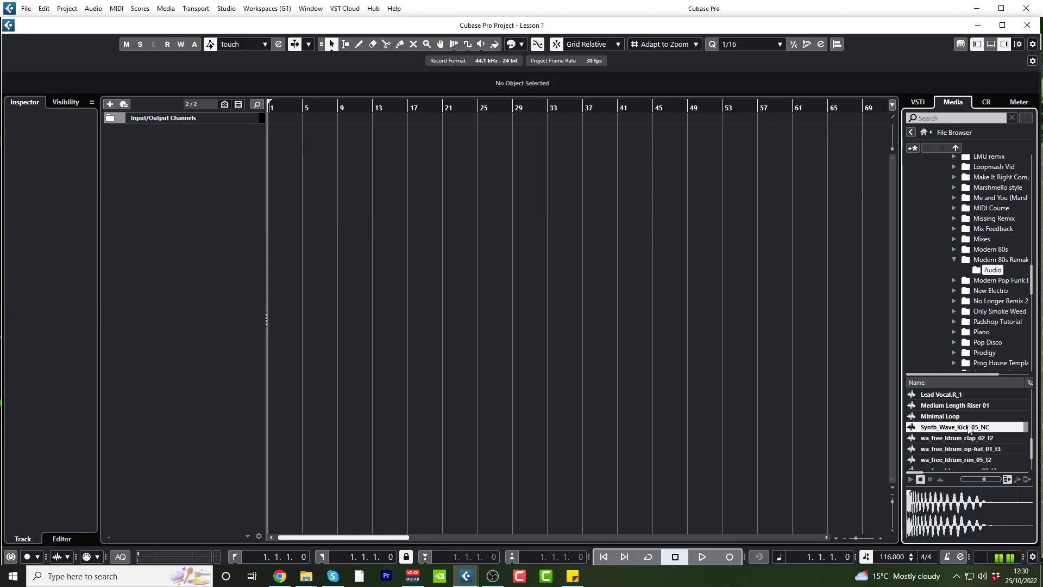
Browse Media home's Loops & Samples to the Night Call synthwave sample set
left_click(923, 132)
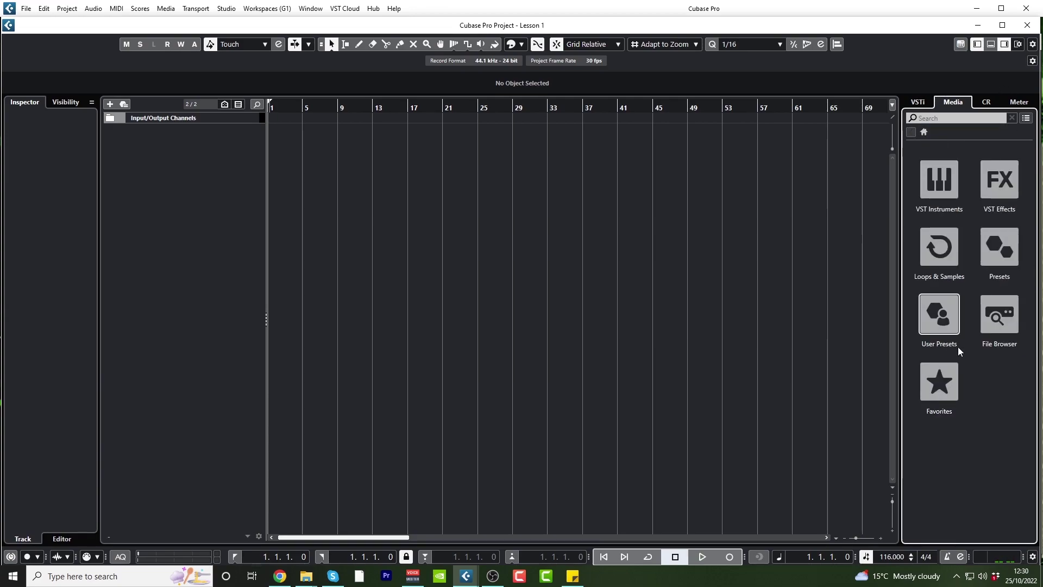
left_click(943, 253)
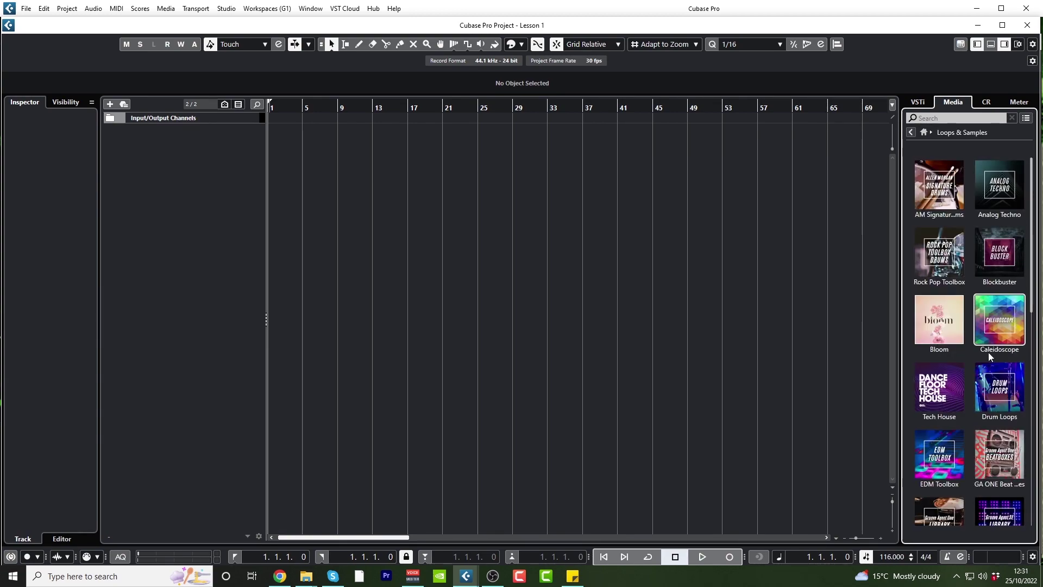
scroll(961, 406, "down", 3)
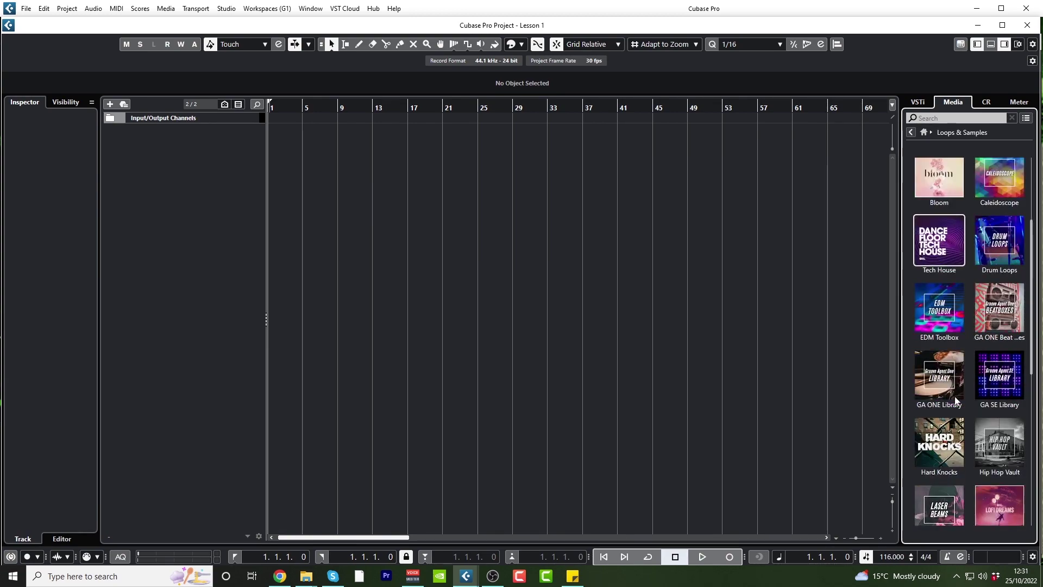
scroll(954, 396, "down", 4)
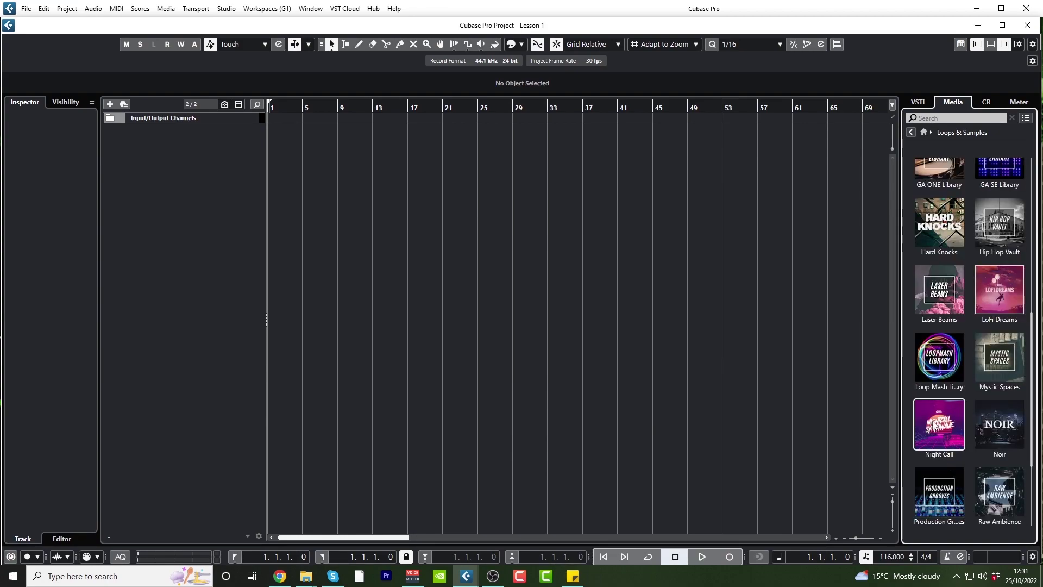
left_click(935, 421)
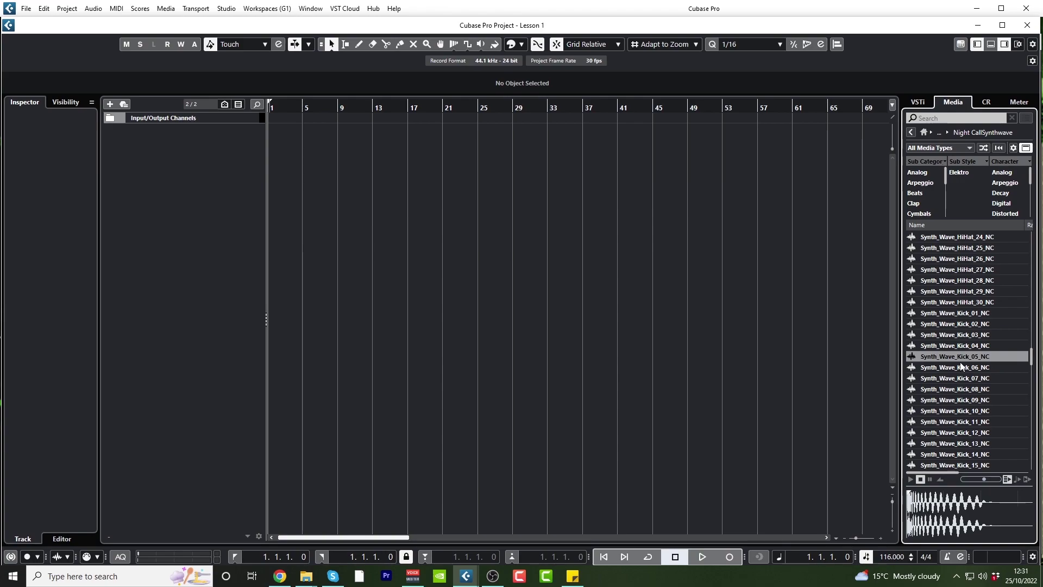
Audition Synth_Wave_Kick_05_NC and show its Audio folder in the File Browser
left_click(957, 356)
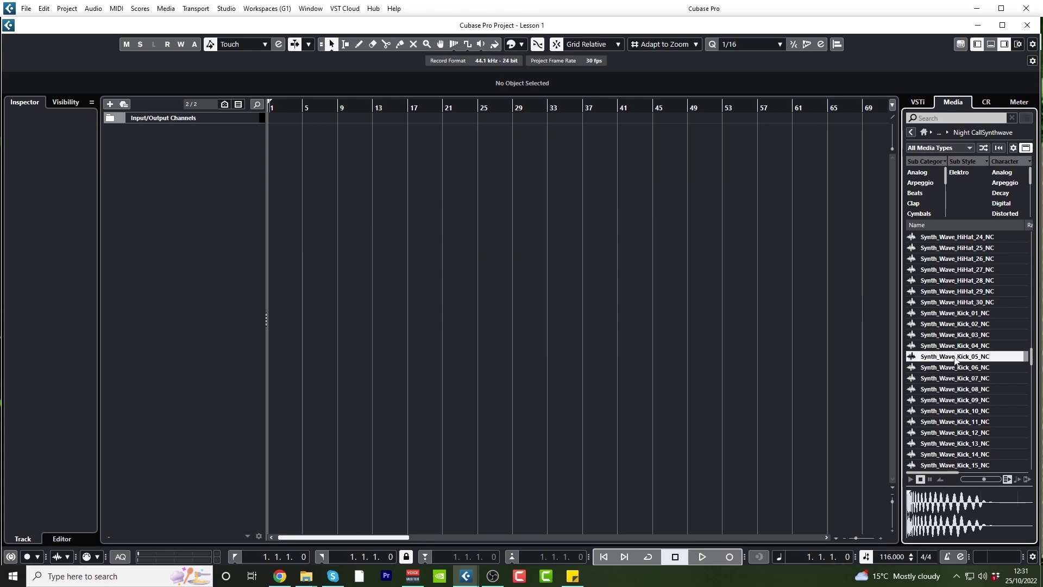
left_click(925, 132)
left_click(1000, 309)
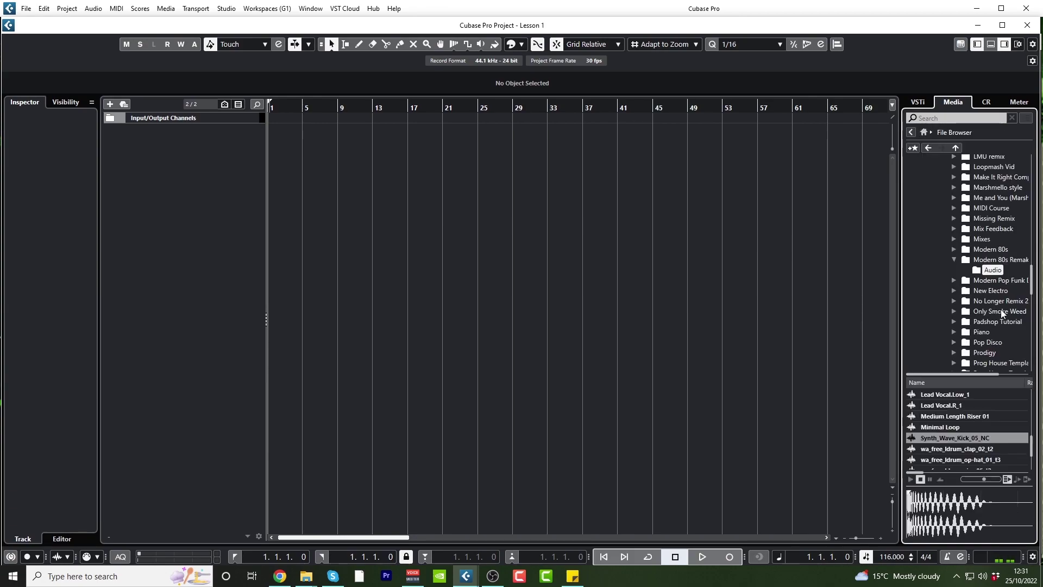
Create a sampler track from Synth_Wave_Kick_05_NC and recolour it yellow-green
right_click(929, 437)
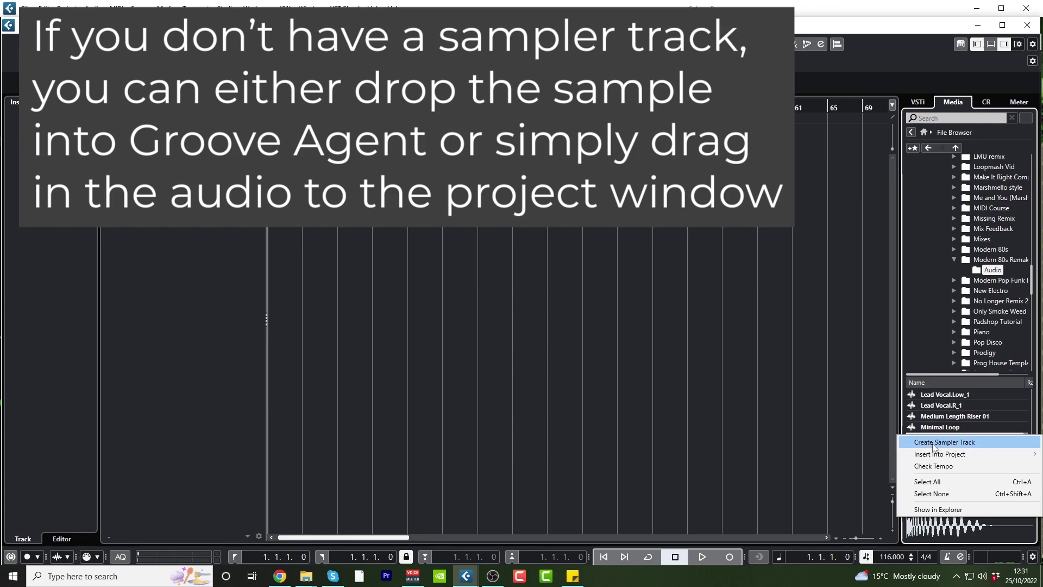
left_click(933, 443)
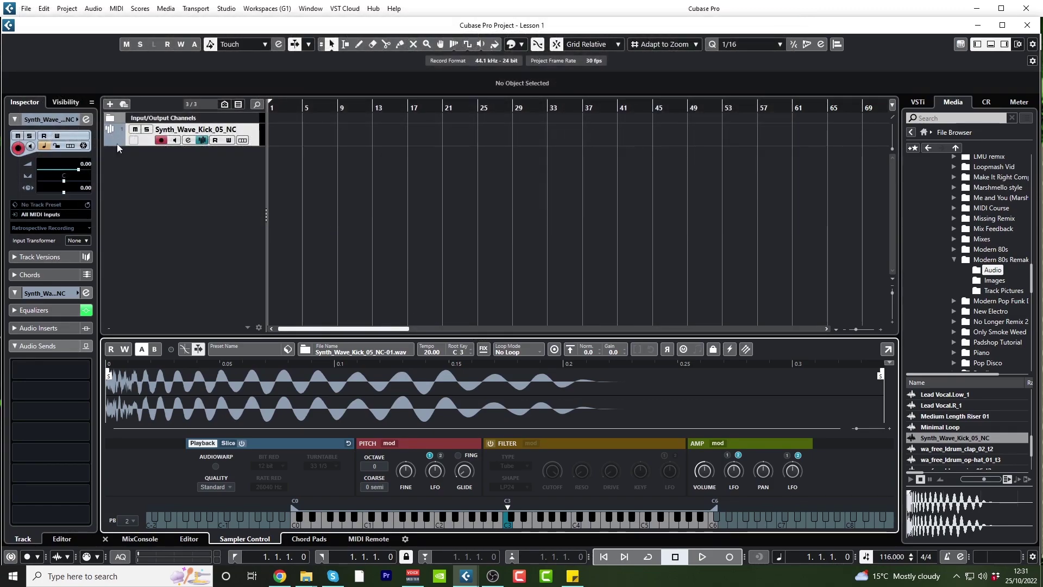
scroll(118, 141, "down", 2, "ctrl")
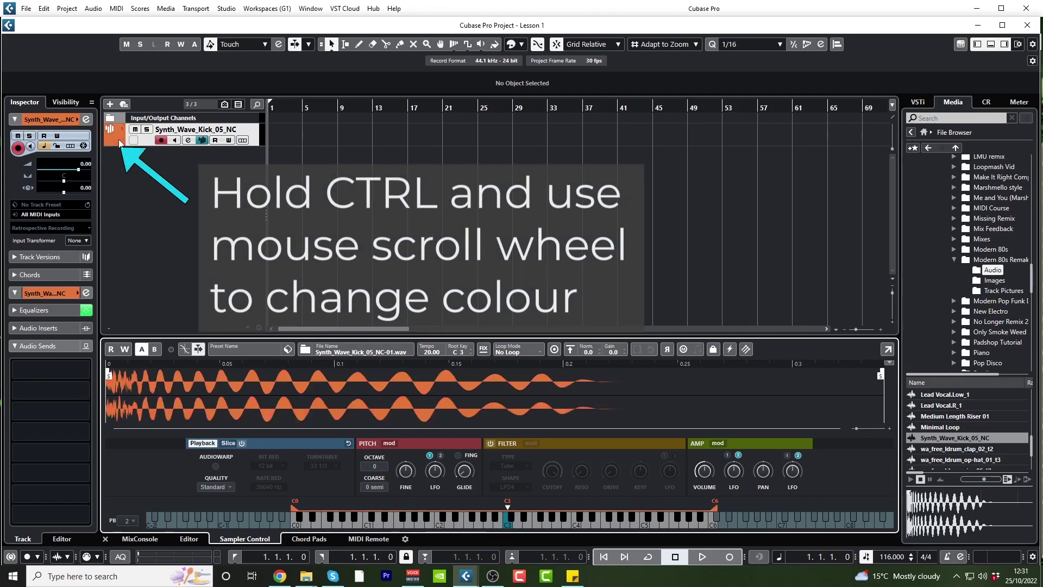
scroll(118, 139, "up", 2, "ctrl")
scroll(119, 142, "down", 4, "ctrl")
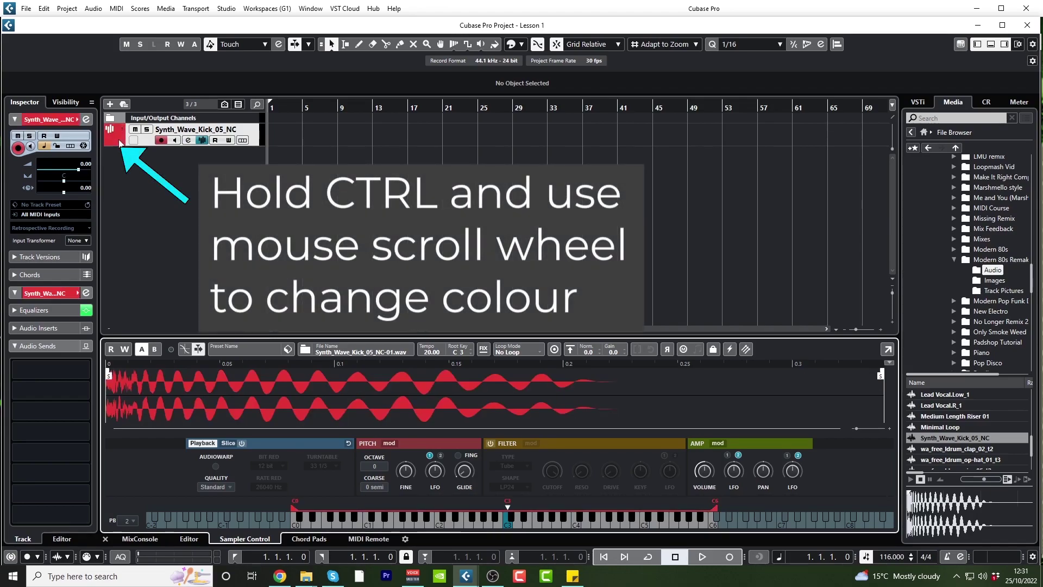
Rename the sampler track to Kick
double_click(184, 129)
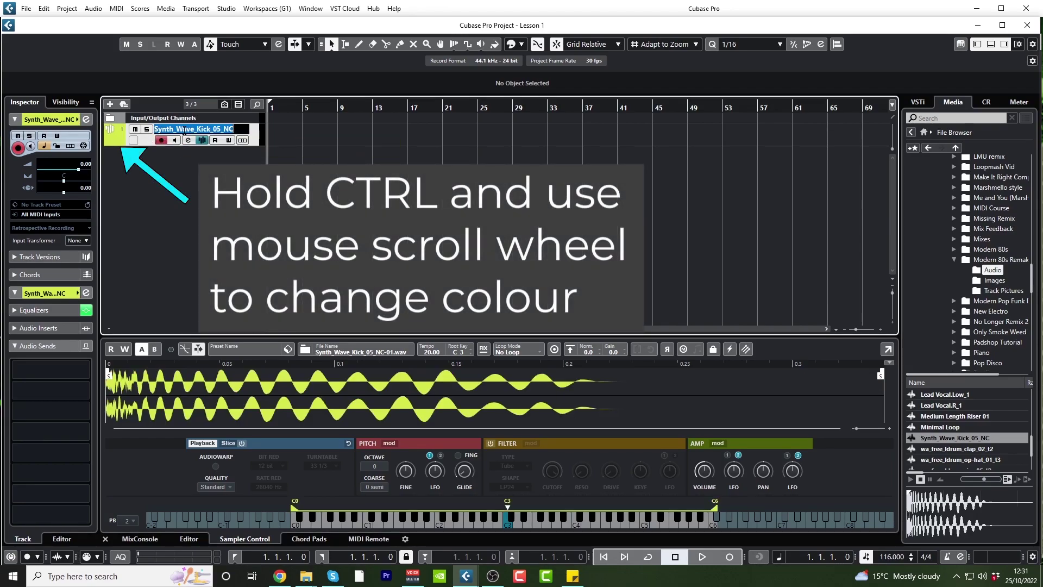
type("Kick")
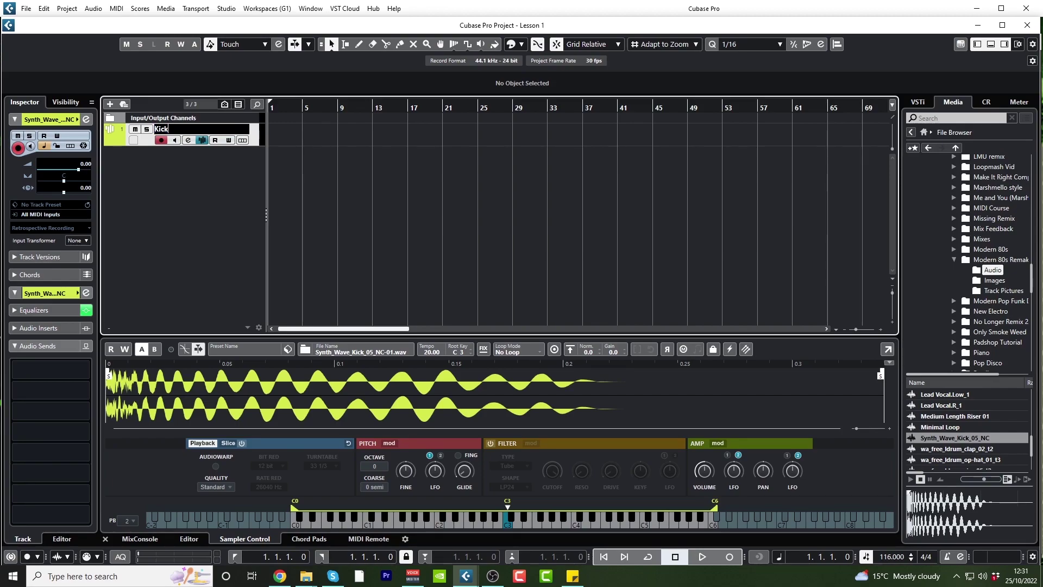
key("Return")
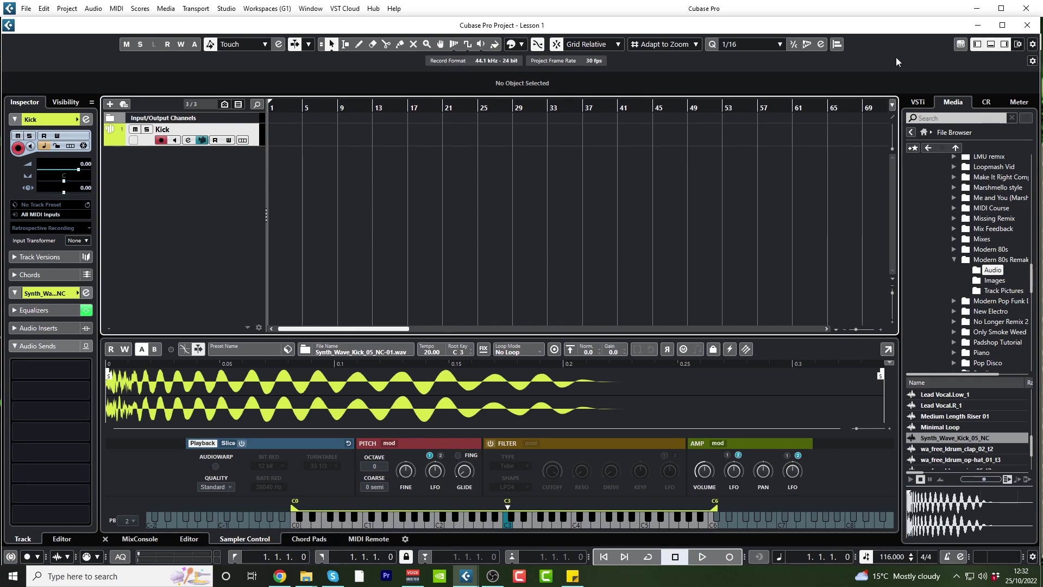
Uncheck Info Line in the window layout and zoom the timeline in around bar 9
left_click(1018, 44)
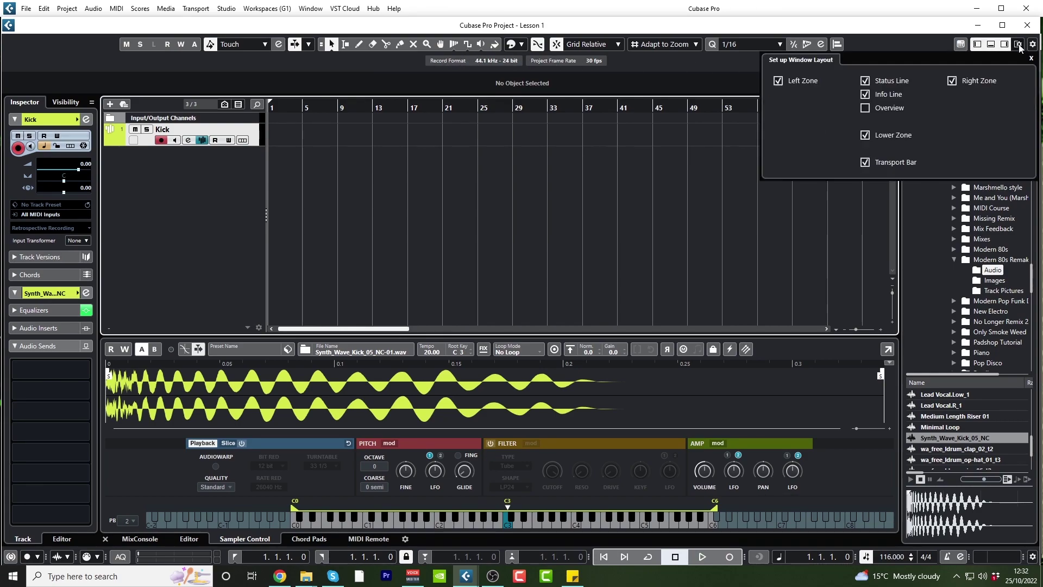
left_click(866, 94)
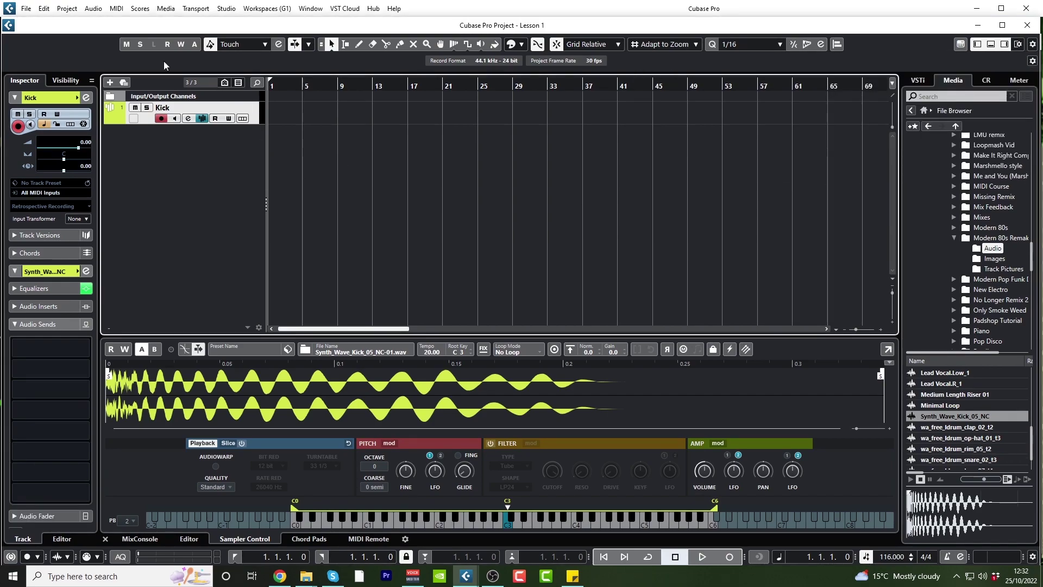
left_click_drag(339, 85, 332, 109)
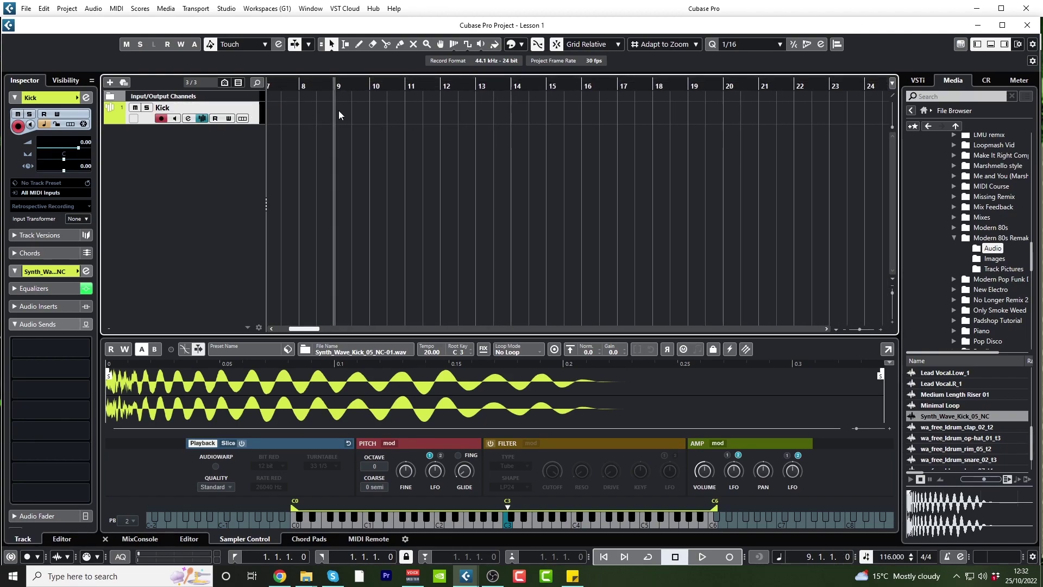
Draw a one-bar Kick part from bar 9 to 10, enlarge the track and zoom in
mouse_move(340, 106)
left_mouse_down()
mouse_move(429, 108)
mouse_move(370, 108)
left_mouse_up()
left_click_drag(322, 82, 324, 122)
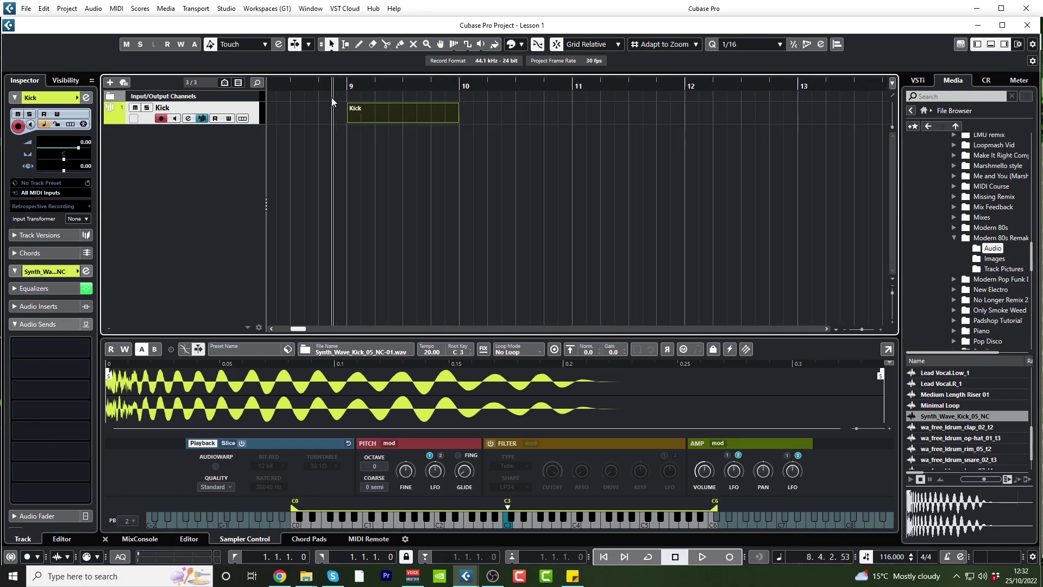
left_click_drag(255, 121, 256, 233)
left_click_drag(341, 81, 340, 98)
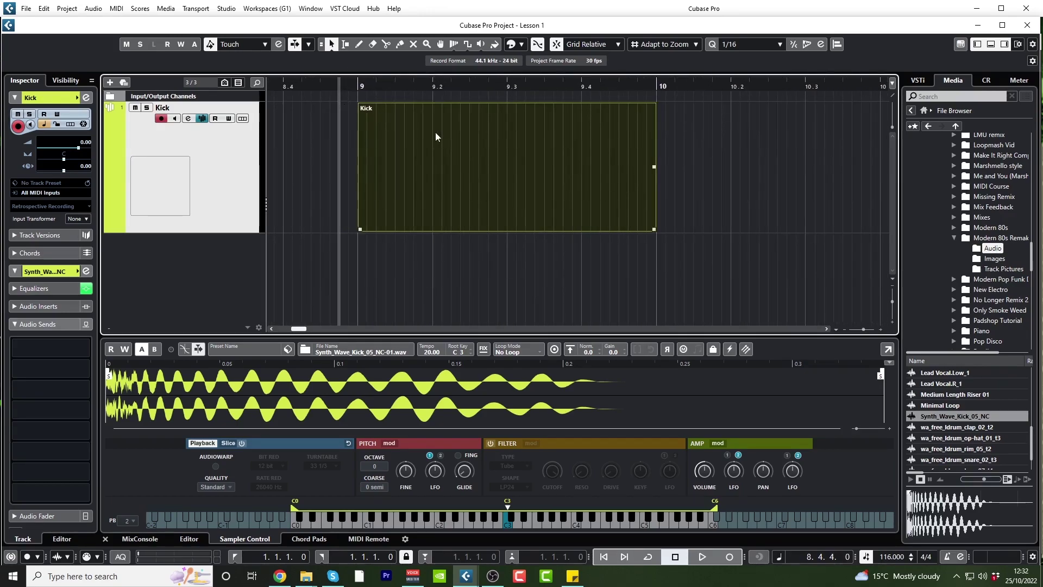
In the Key Editor, place a C3 note on the bar 9 downbeat with Snap to Grid on
double_click(452, 162)
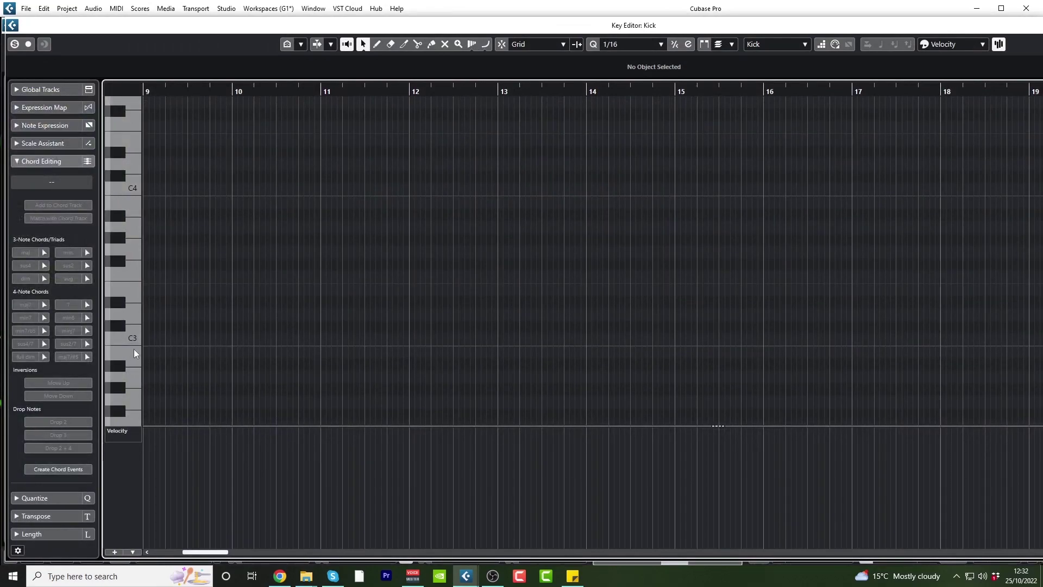
left_click(148, 340)
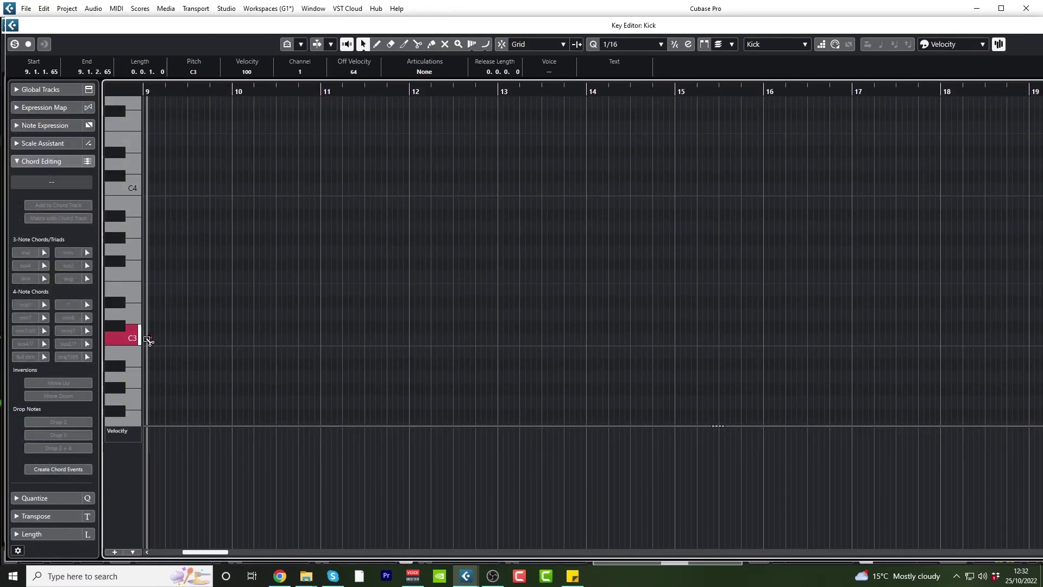
scroll(392, 285, "down", 3)
scroll(391, 285, "up", 6)
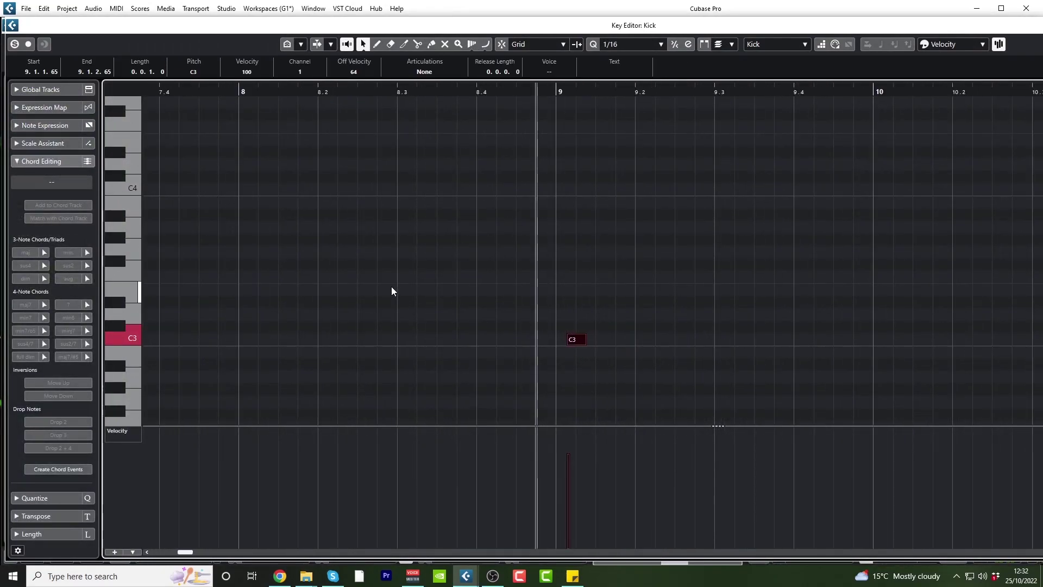
scroll(392, 287, "up", 2)
mouse_move(516, 338)
left_mouse_down()
mouse_move(506, 343)
mouse_move(516, 338)
left_mouse_up()
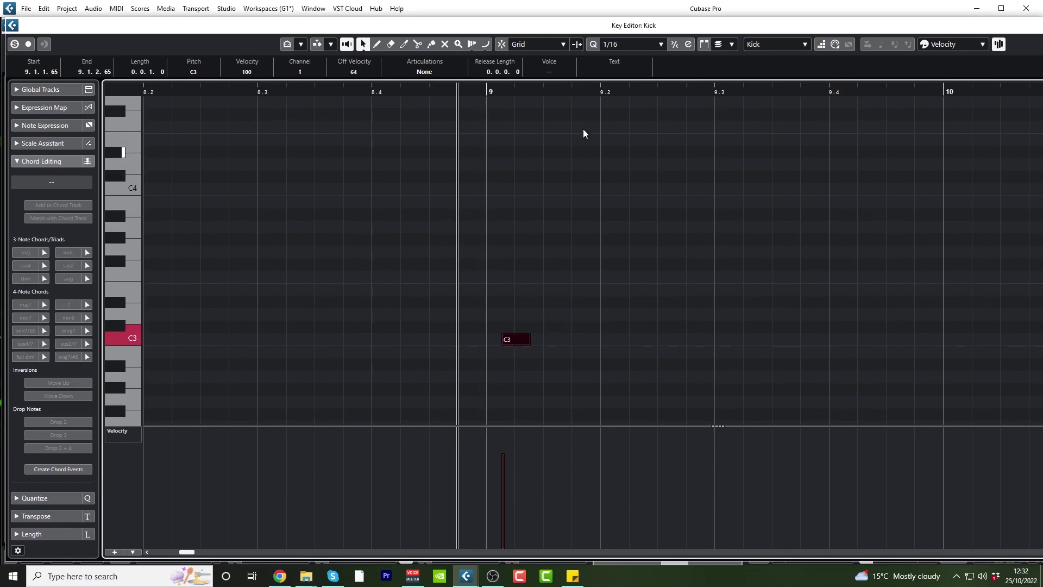
left_click(517, 48)
left_click(535, 59)
left_click(502, 44)
left_click(502, 45)
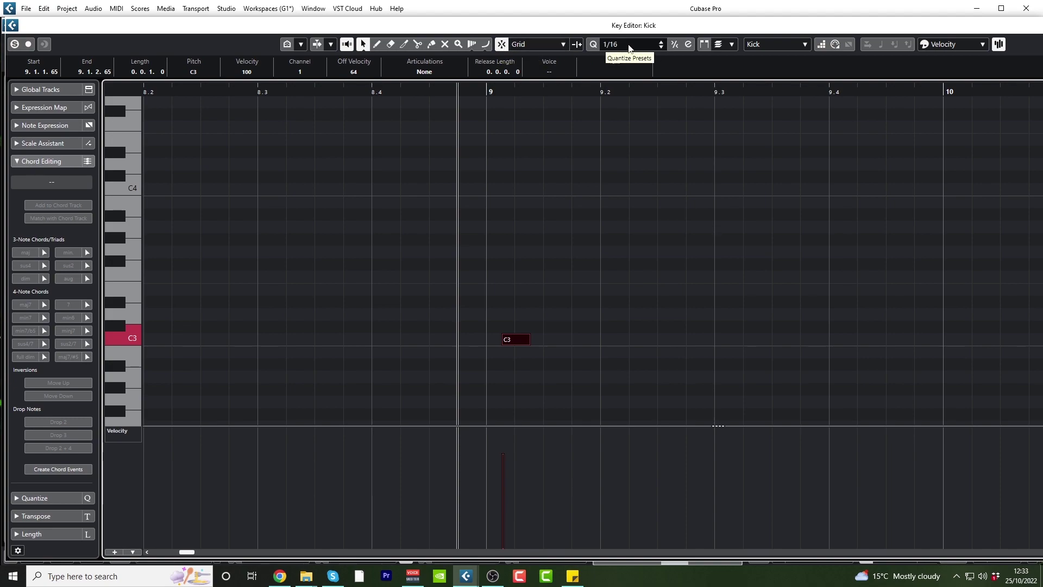
left_click_drag(517, 339, 494, 341)
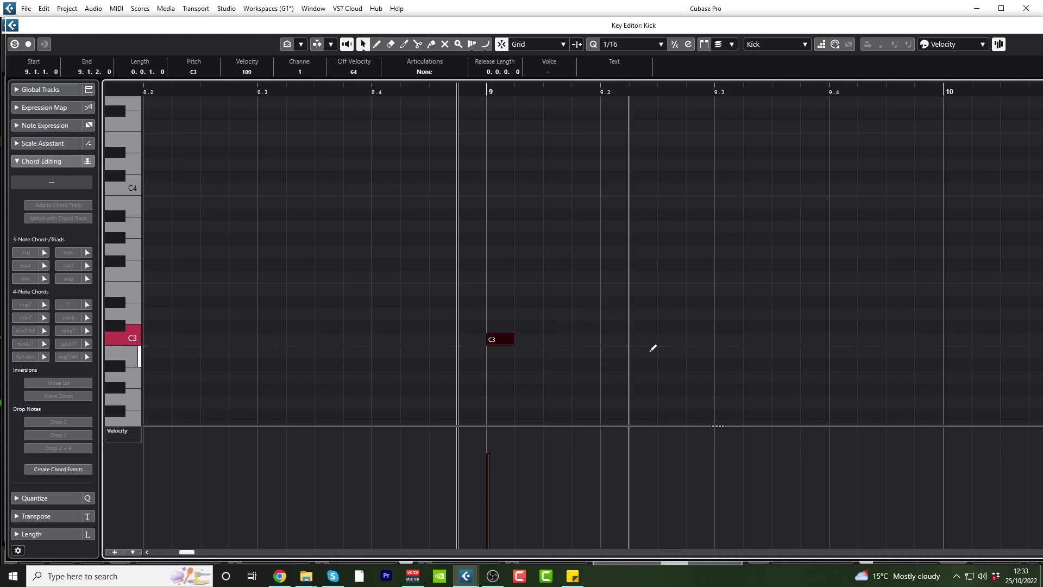
Add C3 notes on beats 2, 3 and 4 of bar 9 and close the editor
left_click(612, 338)
left_click(731, 339)
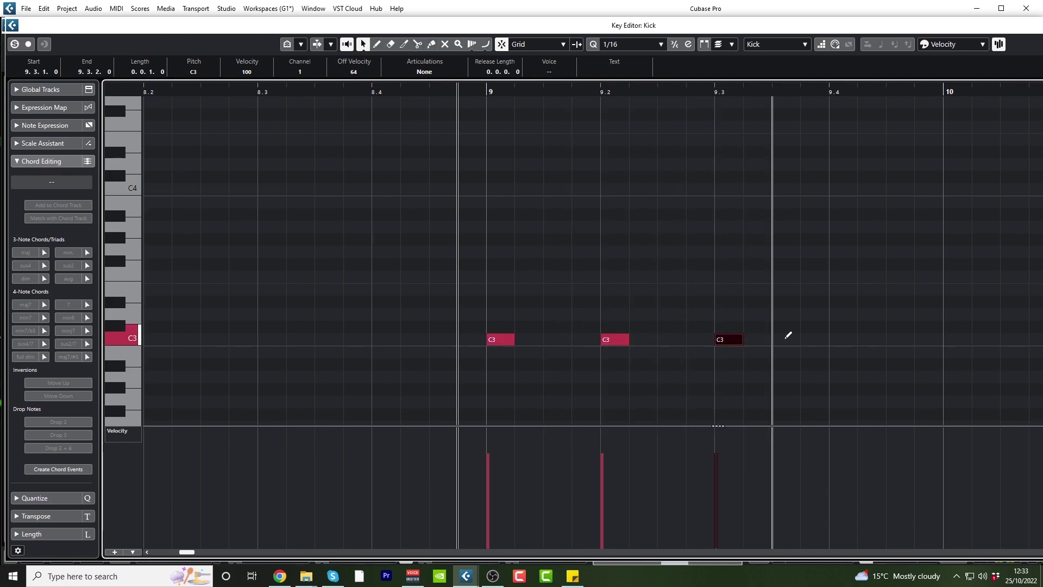
left_click(853, 338)
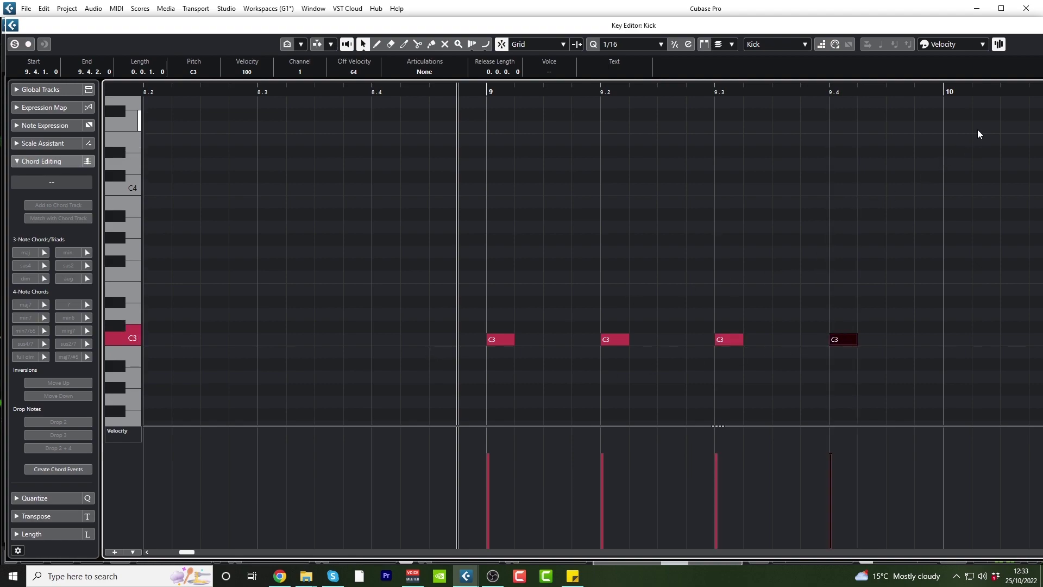
double_click(975, 25)
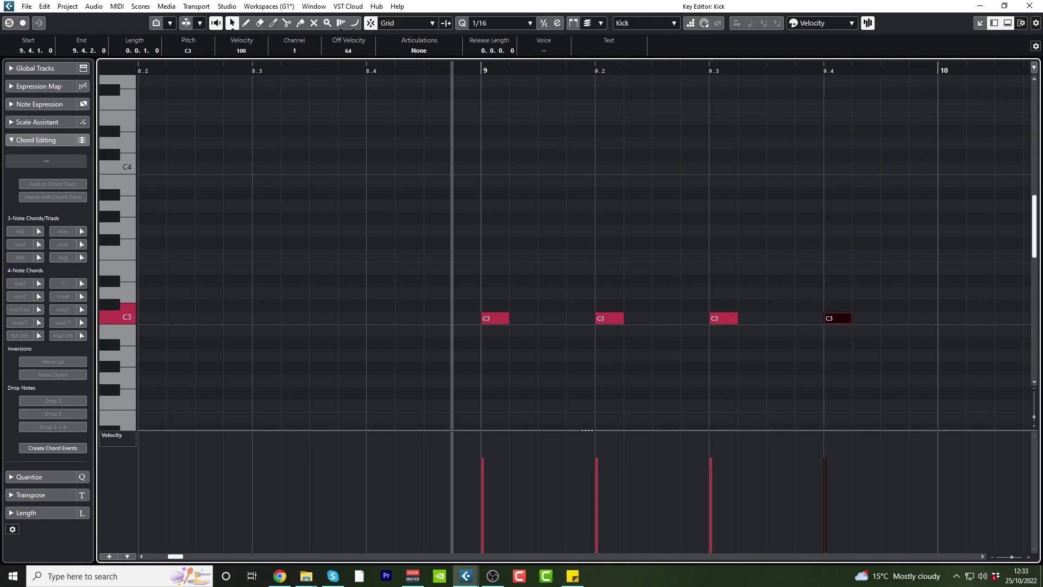
left_click(1029, 6)
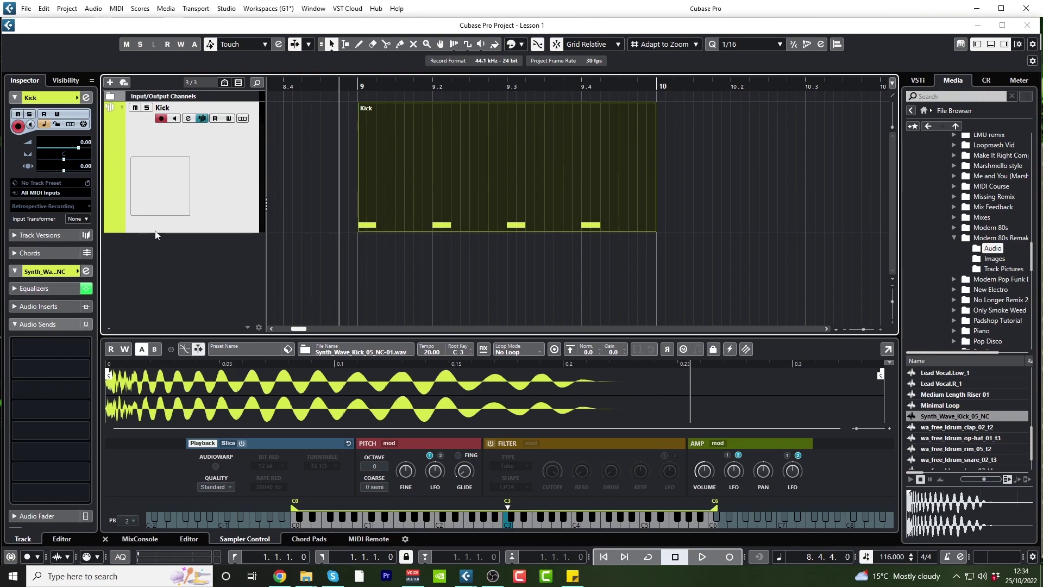
Lower the Kick track volume and play the pattern with the Inspector fader shown
left_click_drag(87, 142, 86, 173)
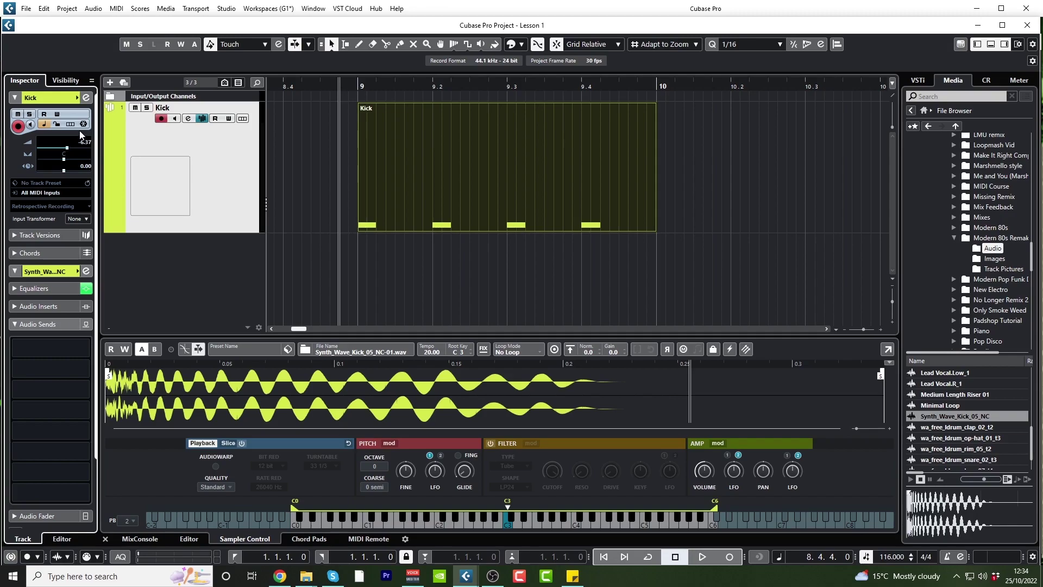
key("space")
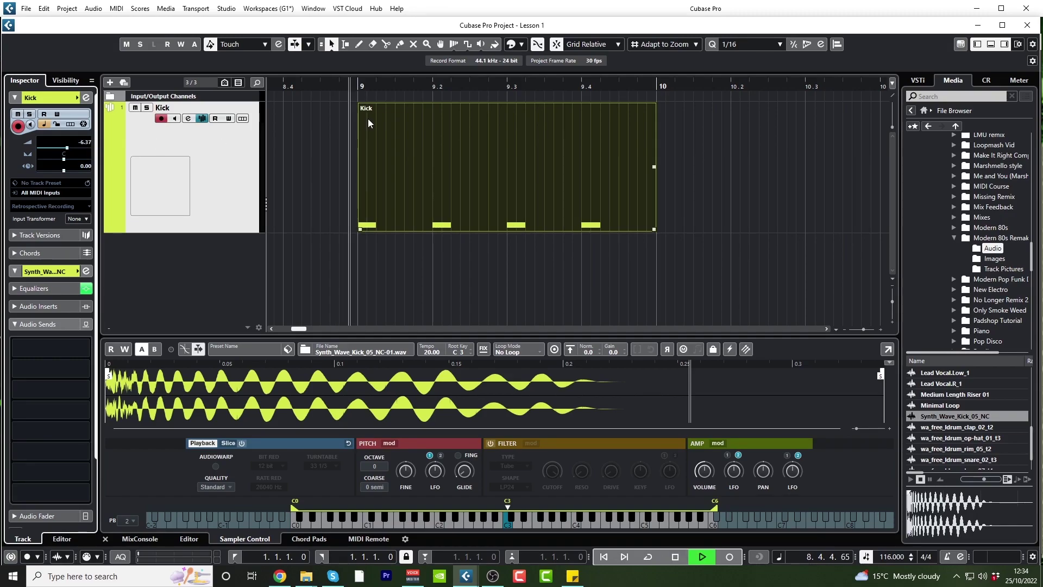
left_click(36, 324)
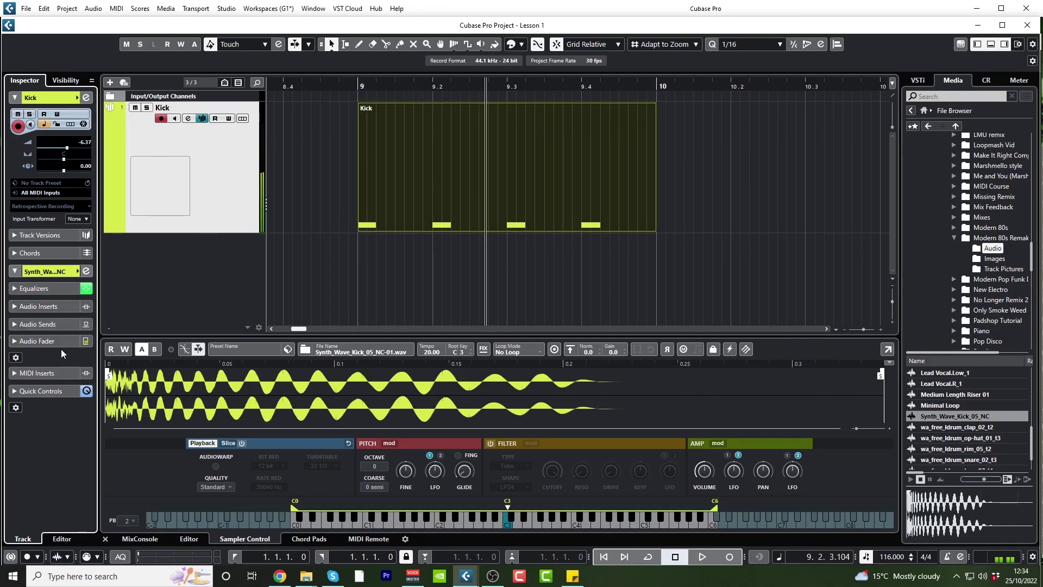
left_click(54, 342)
key("space")
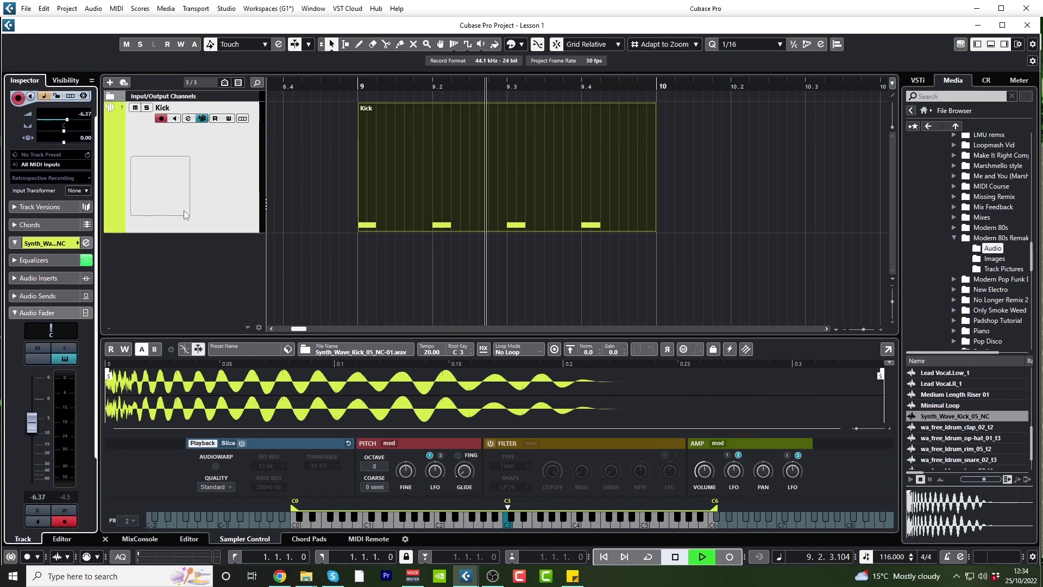
key("space")
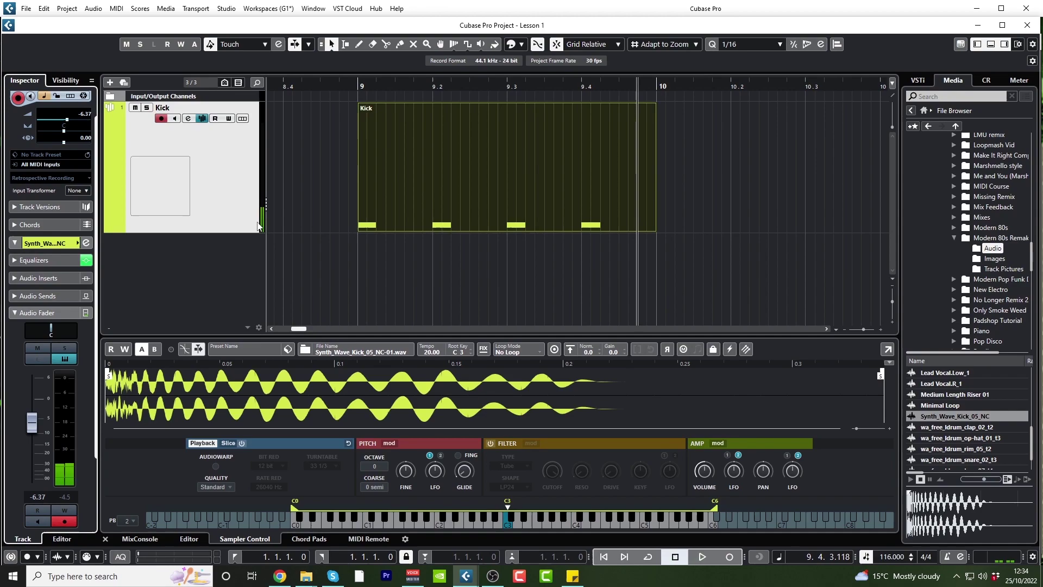
Reselect the Kick part and loop playback over bars 9 to 10
left_click(323, 163)
left_click(415, 164)
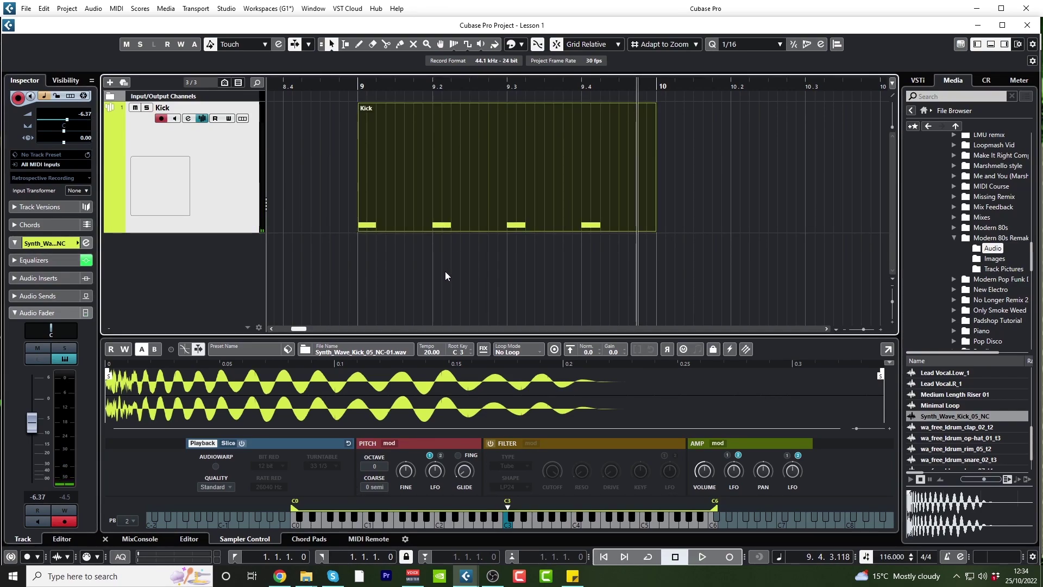
key("shift+g")
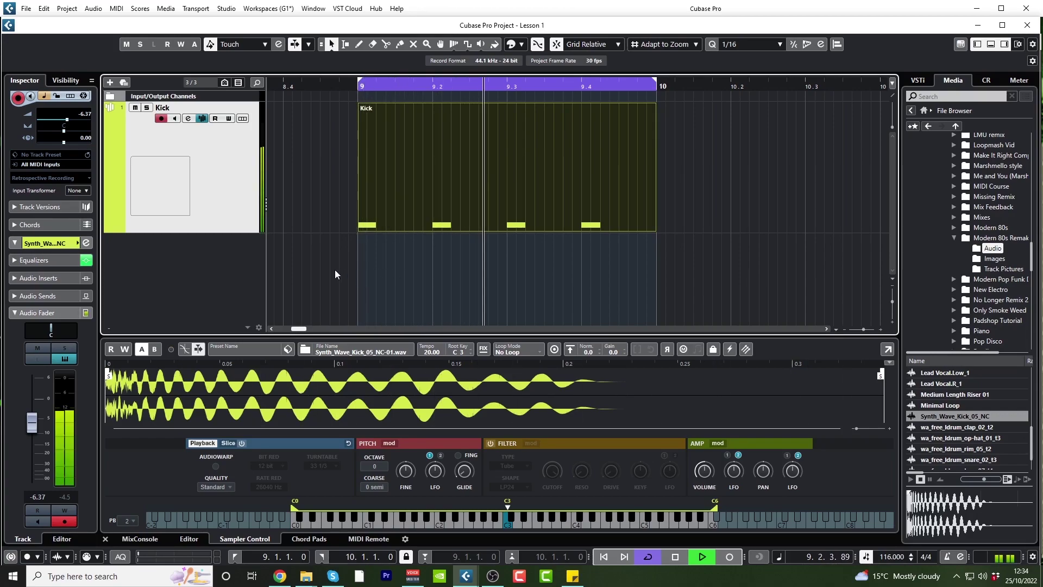
key("space")
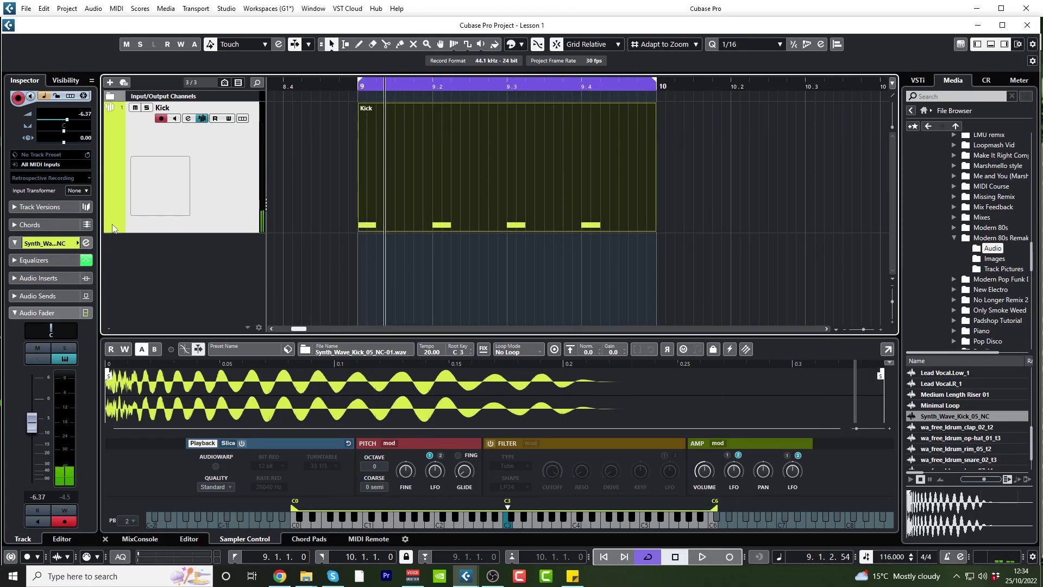
Set the Kick channel volume to -7.00, replay the loop, and open its channel settings
left_click(87, 117)
scroll(88, 120, "down", 2)
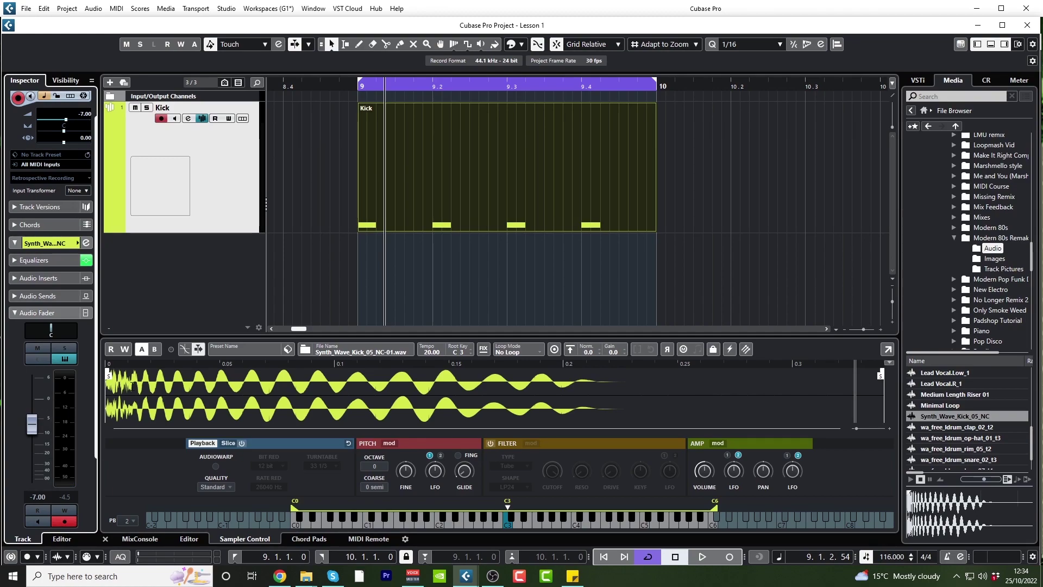
left_click(401, 123)
key("space")
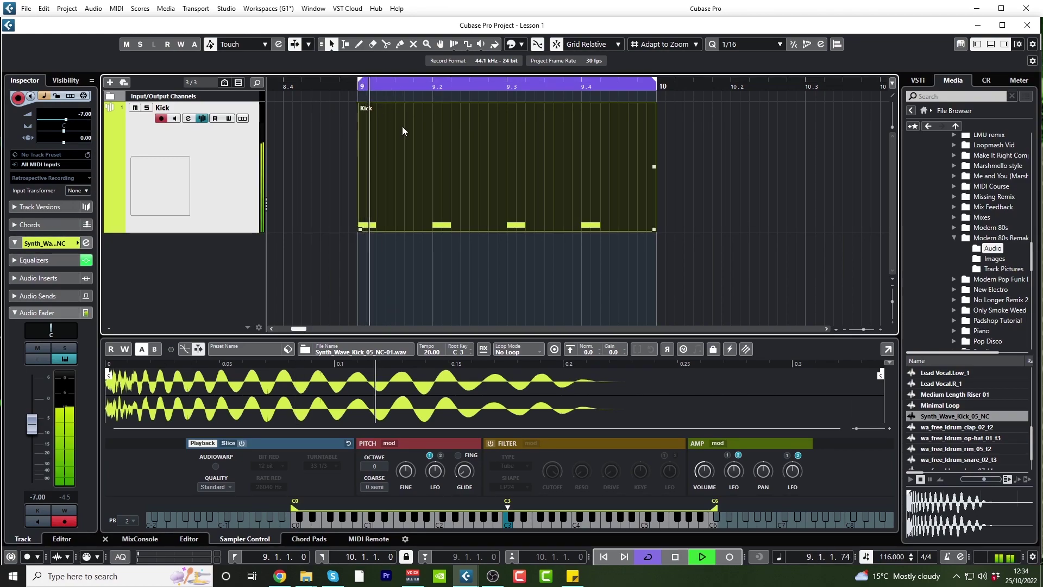
key("space")
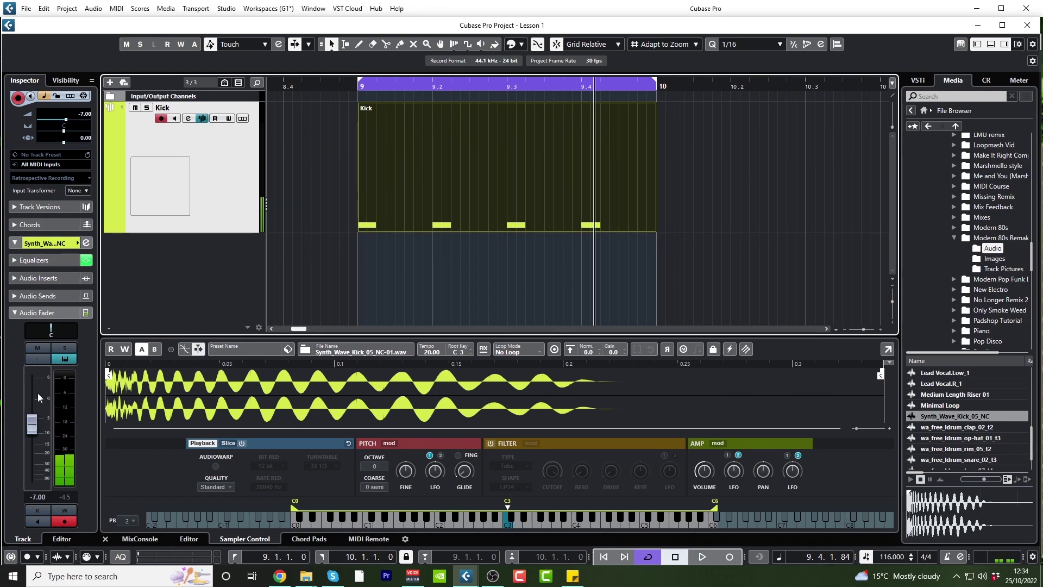
left_click(187, 119)
Set the Kick input gain to -3.0dB, close Channel Settings and return to the loop start
left_click(491, 418)
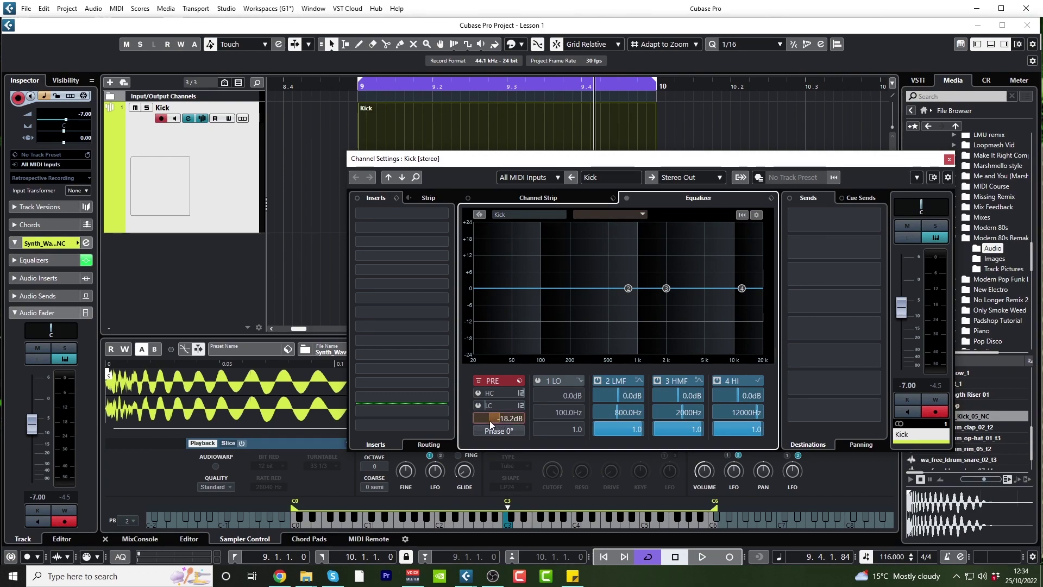
double_click(499, 418)
key("Return")
left_click(949, 160)
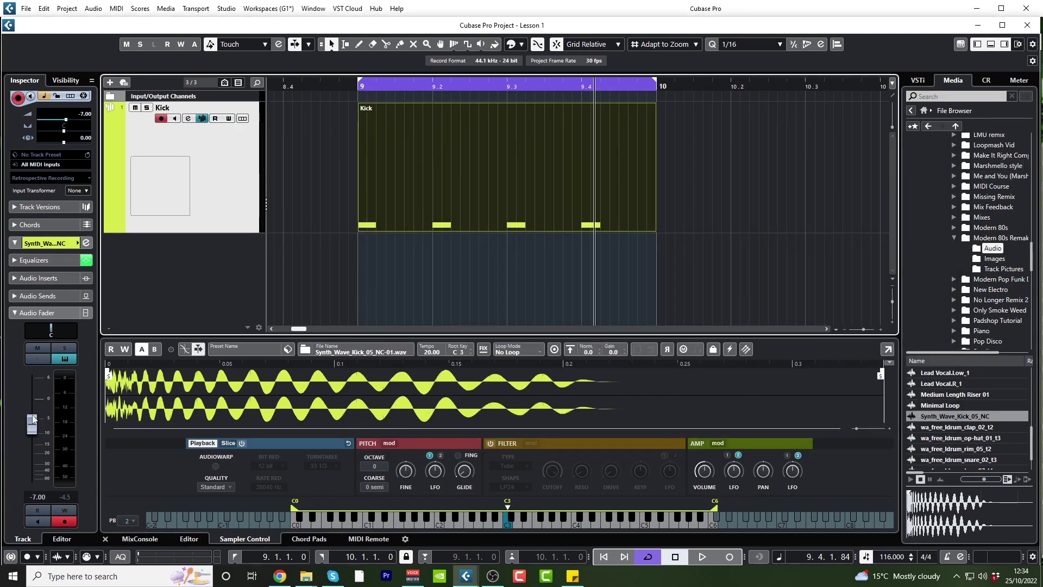
key("space")
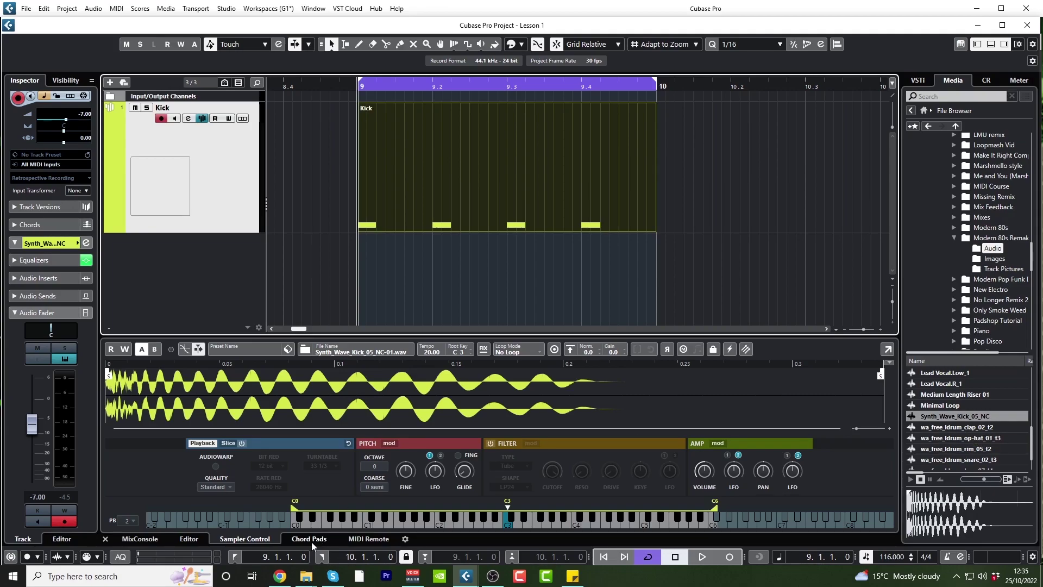
Search Google for 'free linndrum samples' in a private Chrome window, view the image results, and return to Cubase
left_click(279, 575)
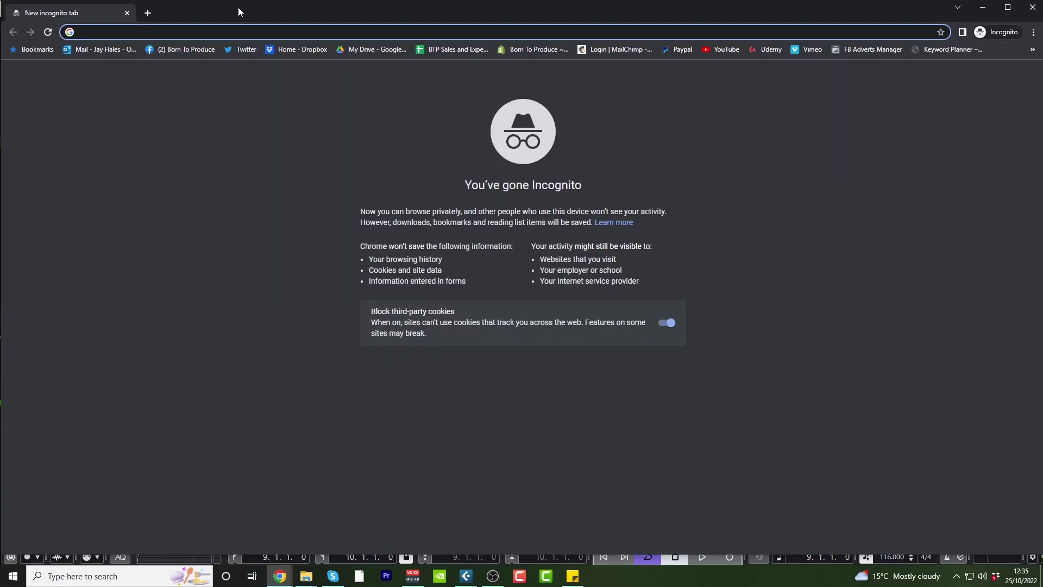
left_click_drag(239, 12, 239, 13)
type("free linndrum samples")
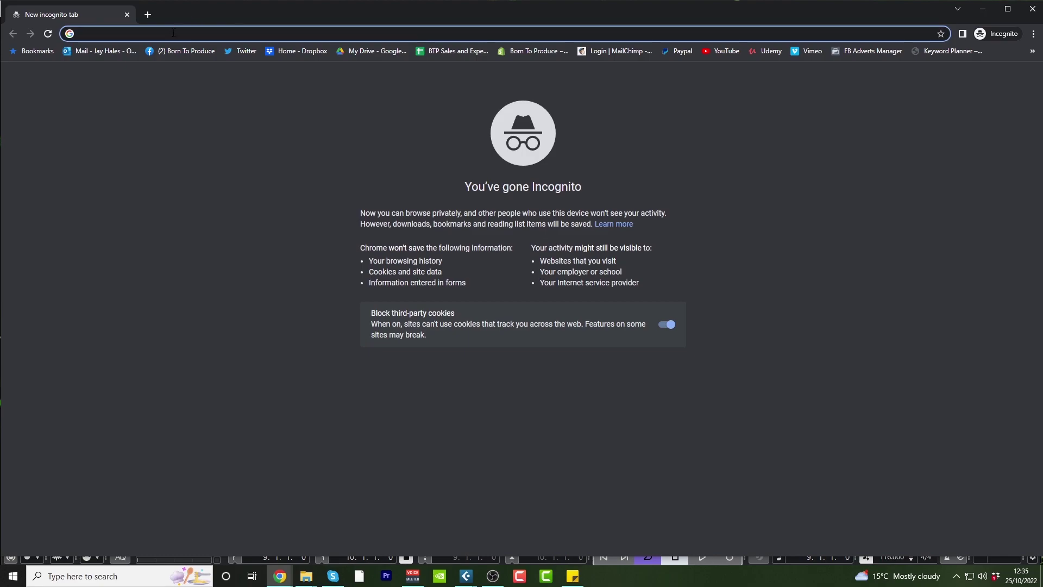
key("Return")
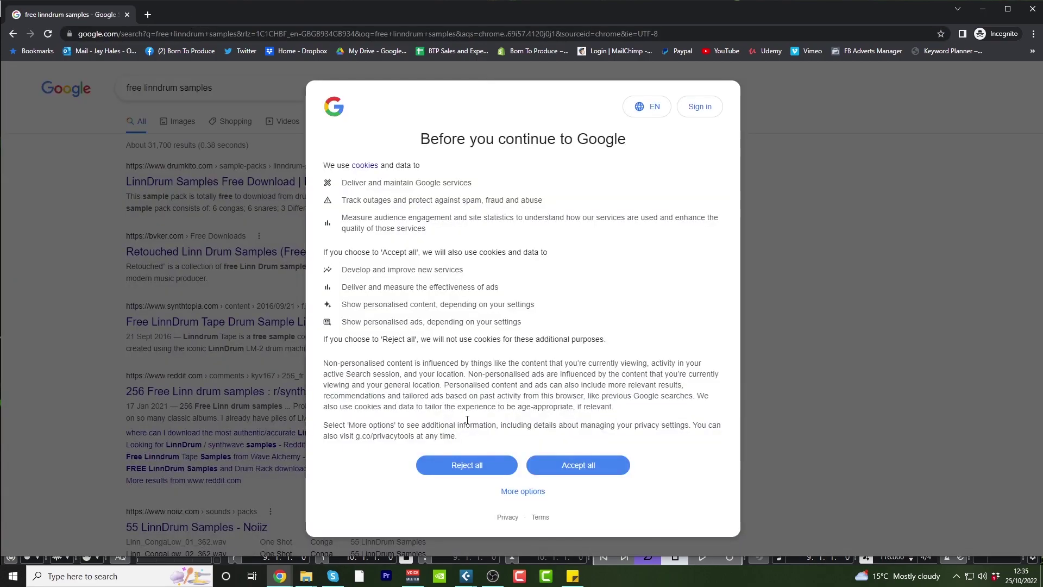
left_click(559, 462)
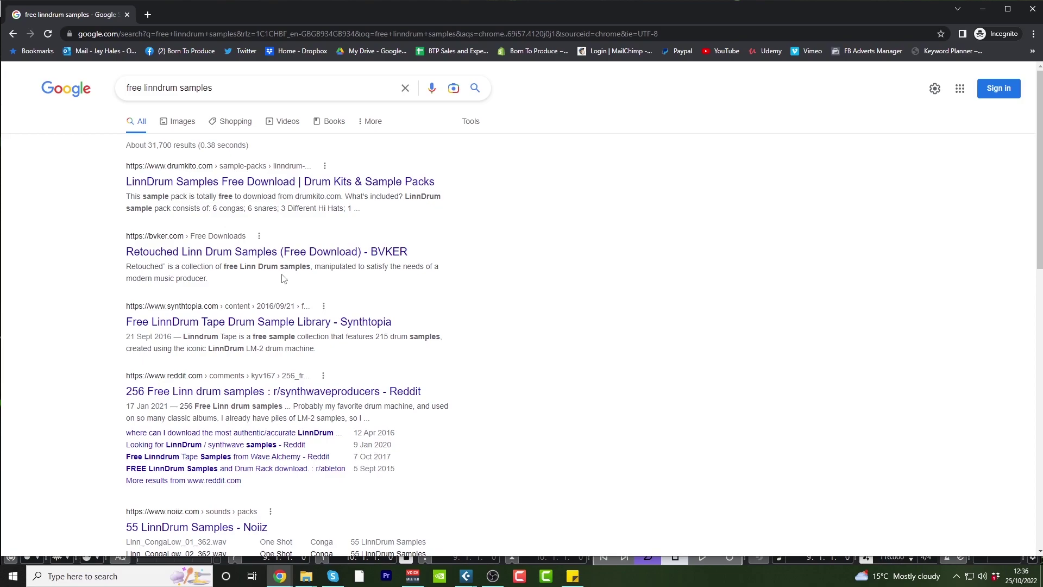
left_click(178, 121)
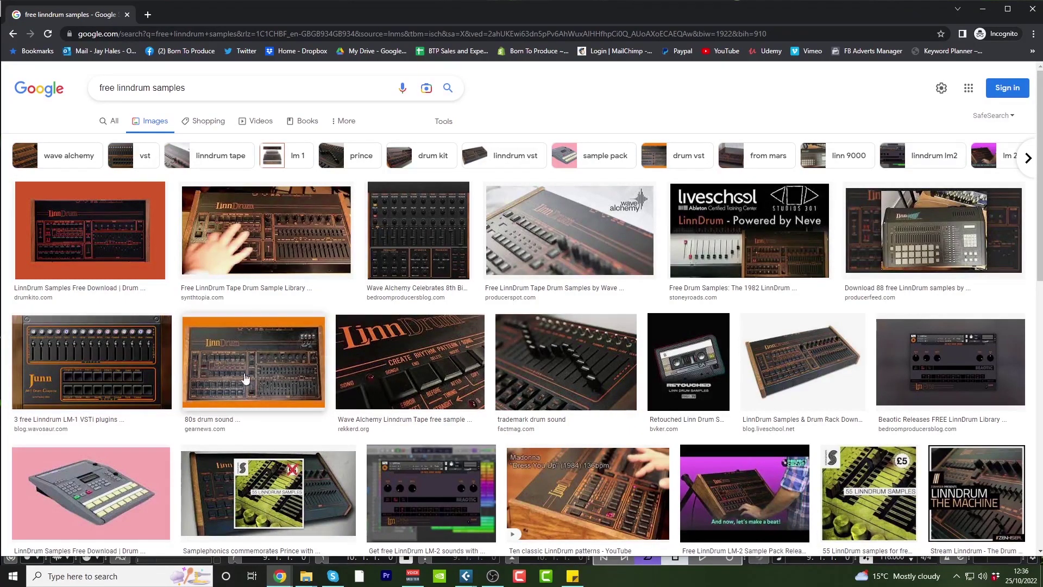
key("alt+Tab")
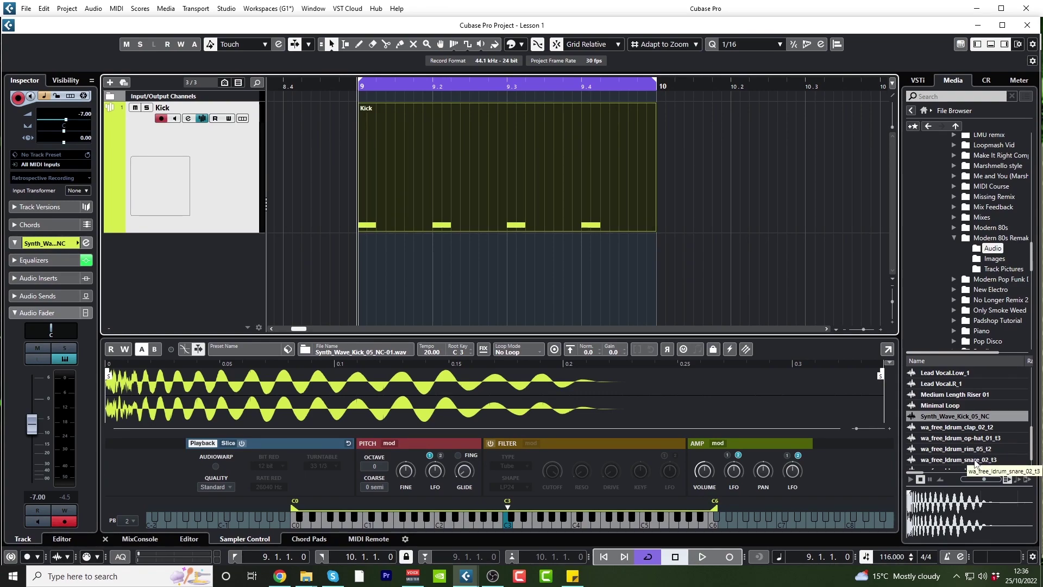
Preview the wa_free_ldrum_snare_02_t3 sample and create a sampler track from it
left_click(975, 462)
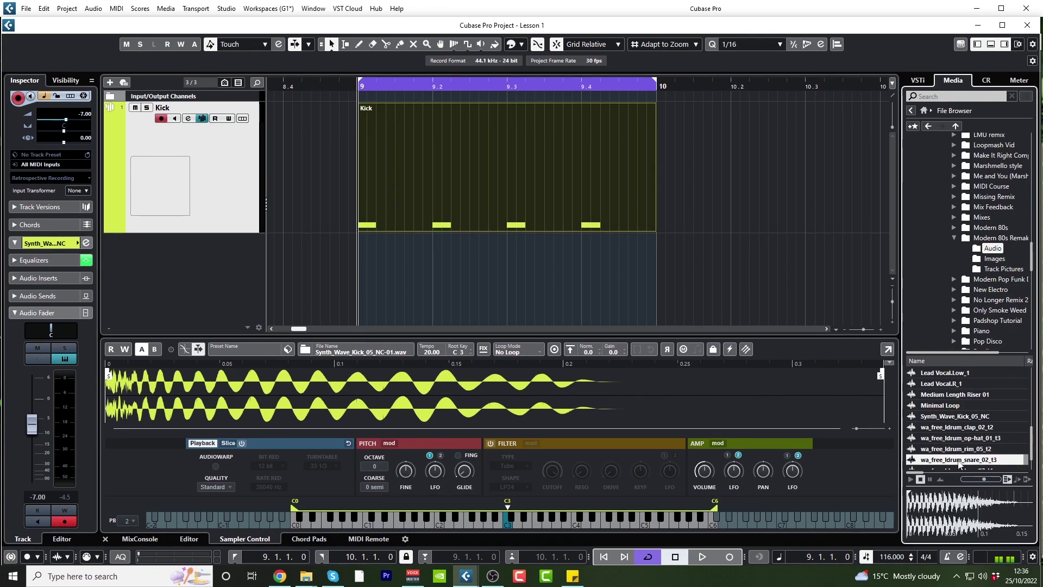
right_click(960, 462)
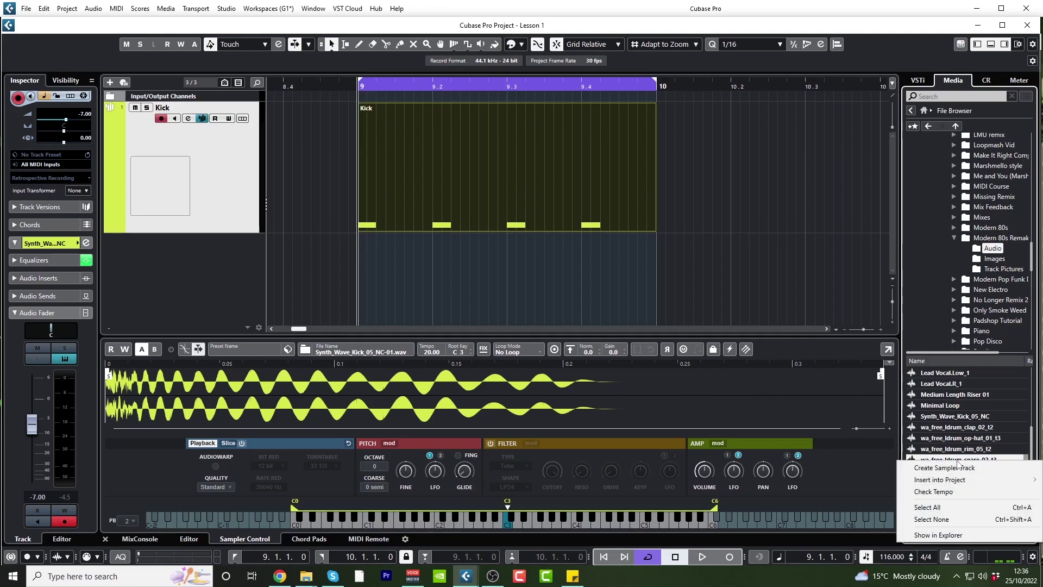
left_click(947, 468)
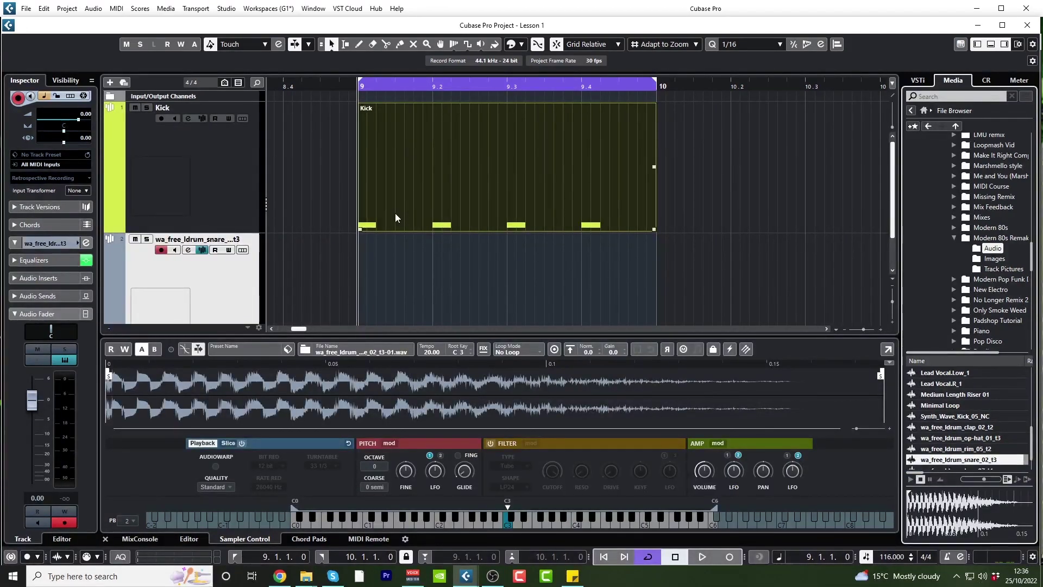
Draw a snare part at bar 9 with C3 notes at 9.2 and 9.4
scroll(396, 220, "down", 1)
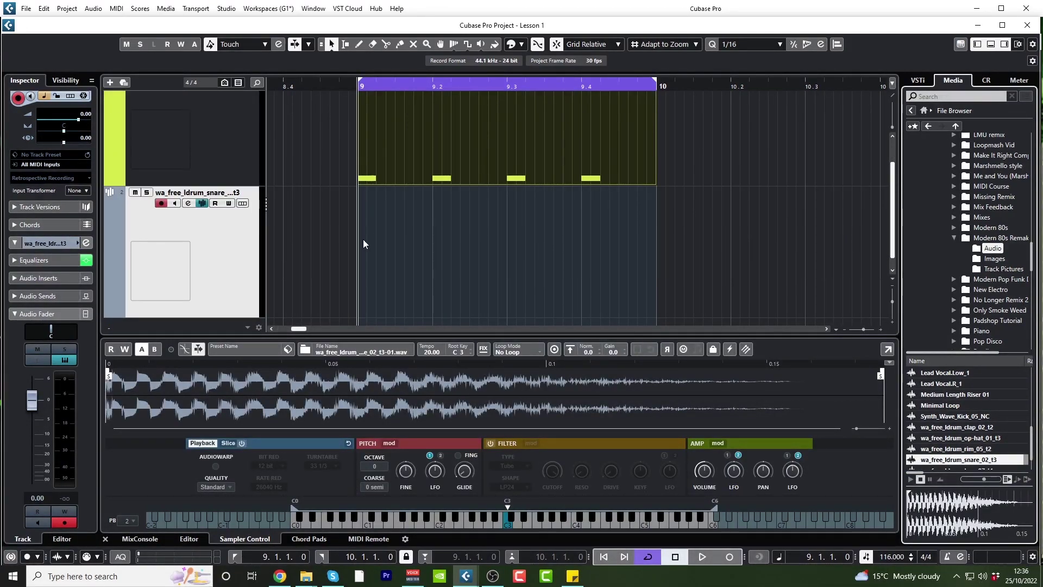
mouse_move(365, 234)
left_mouse_down()
mouse_move(692, 257)
mouse_move(657, 256)
left_mouse_up()
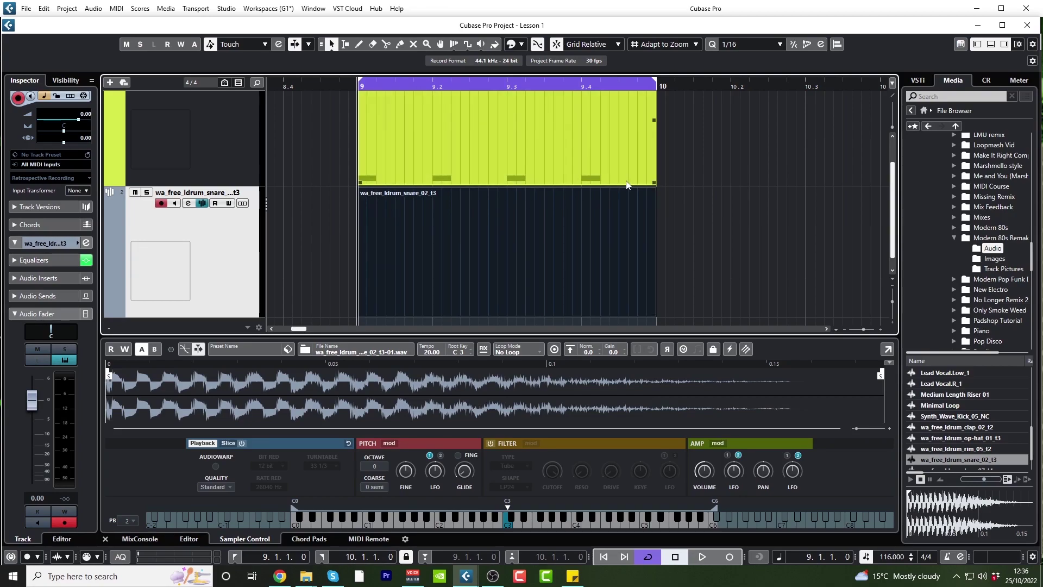
double_click(435, 257)
left_click(265, 294)
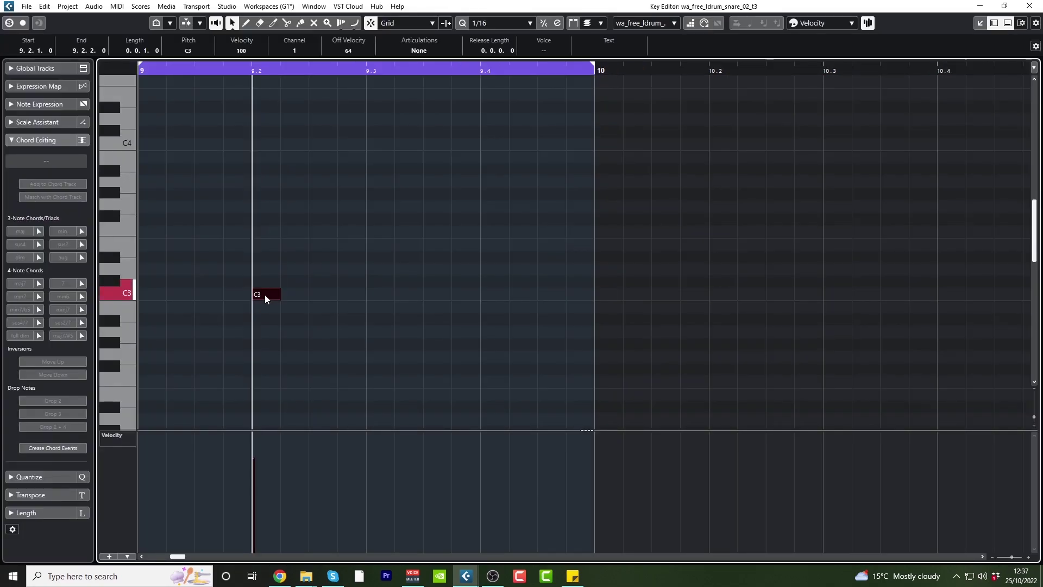
left_click(493, 293)
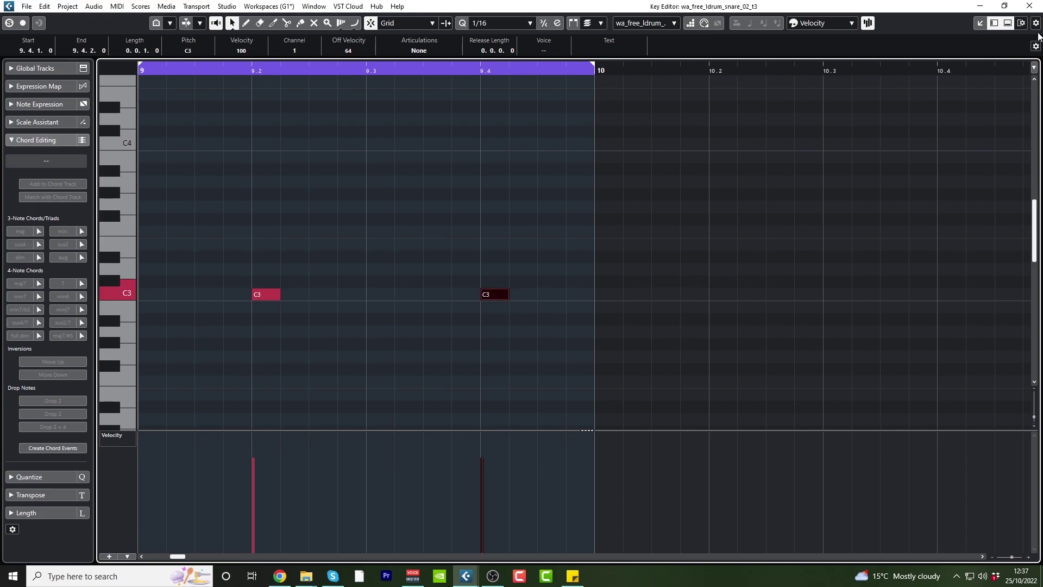
left_click(1029, 6)
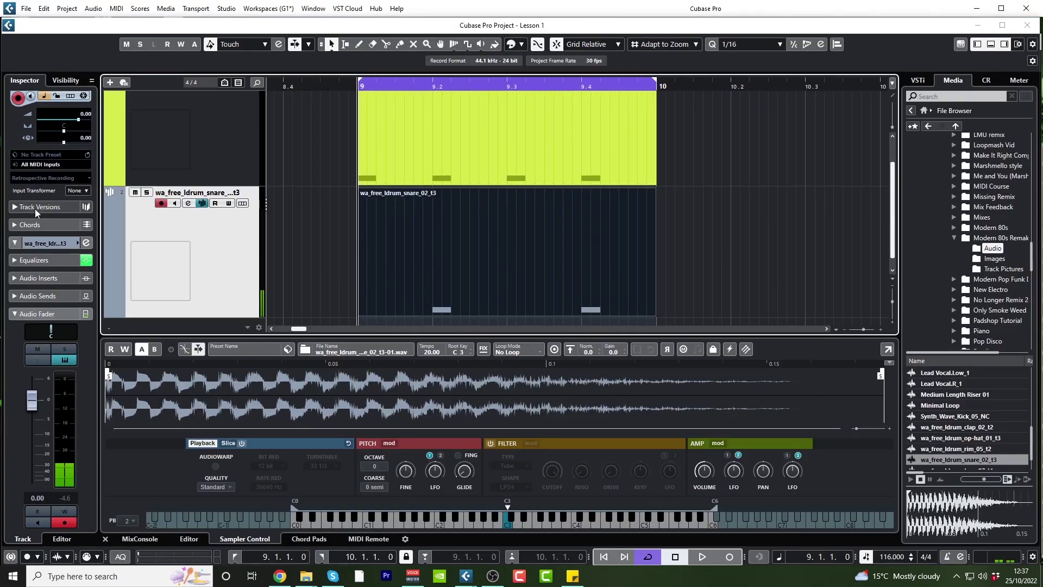
scroll(91, 117, "down", 1)
scroll(91, 117, "down", 8)
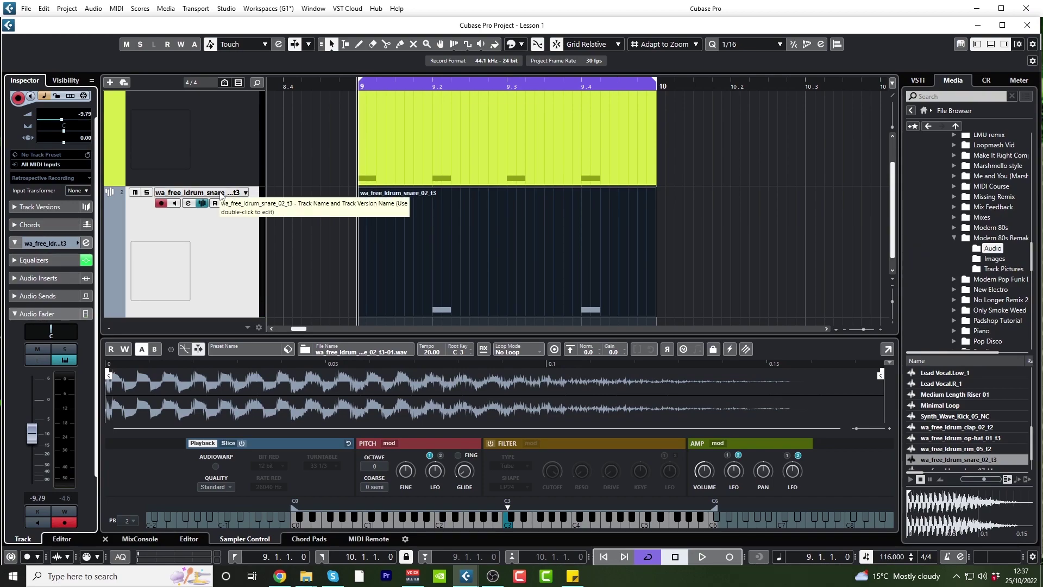
double_click(215, 193)
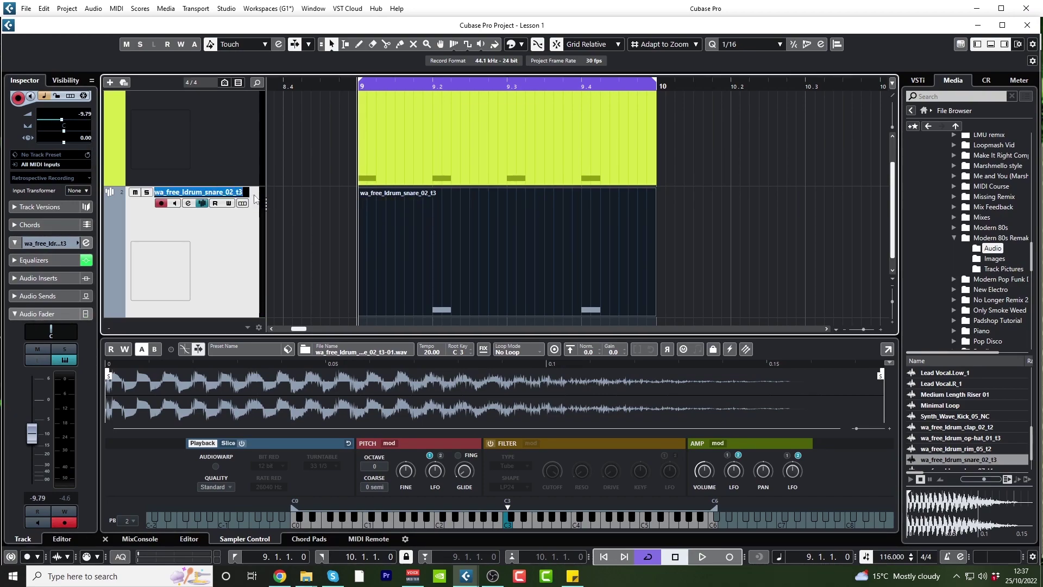
type("Snare")
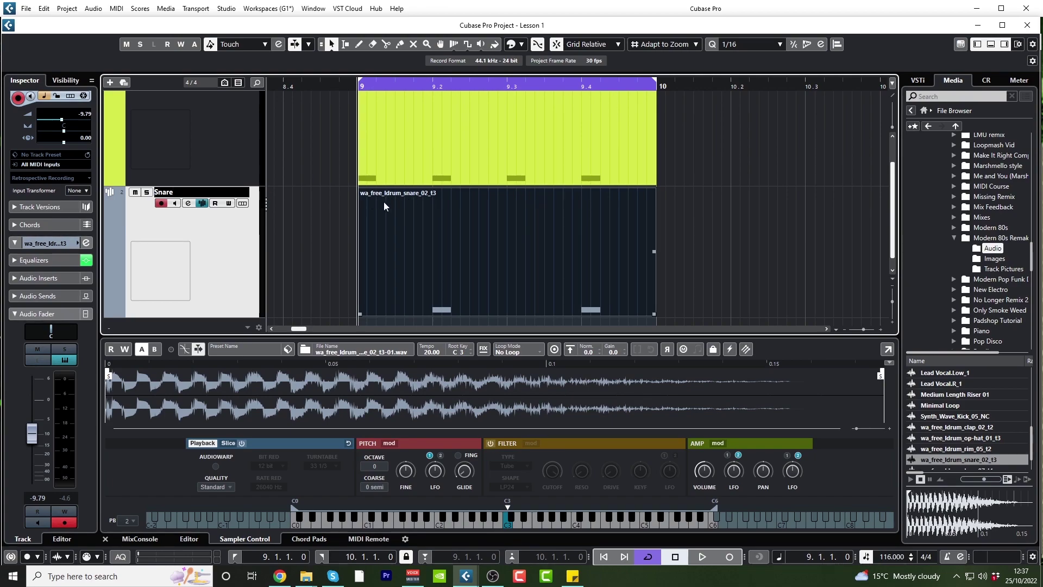
key("Return")
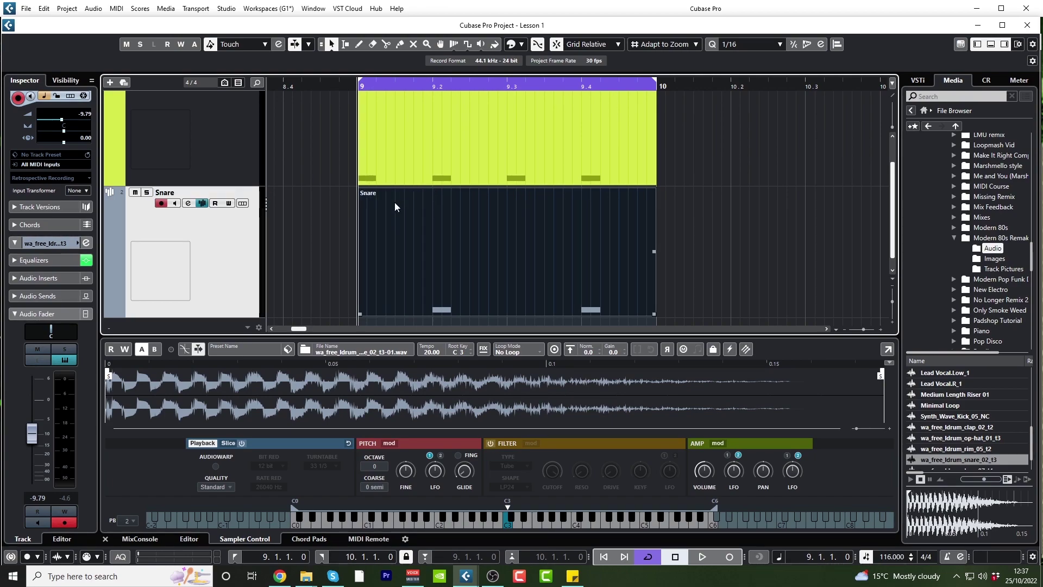
key("space")
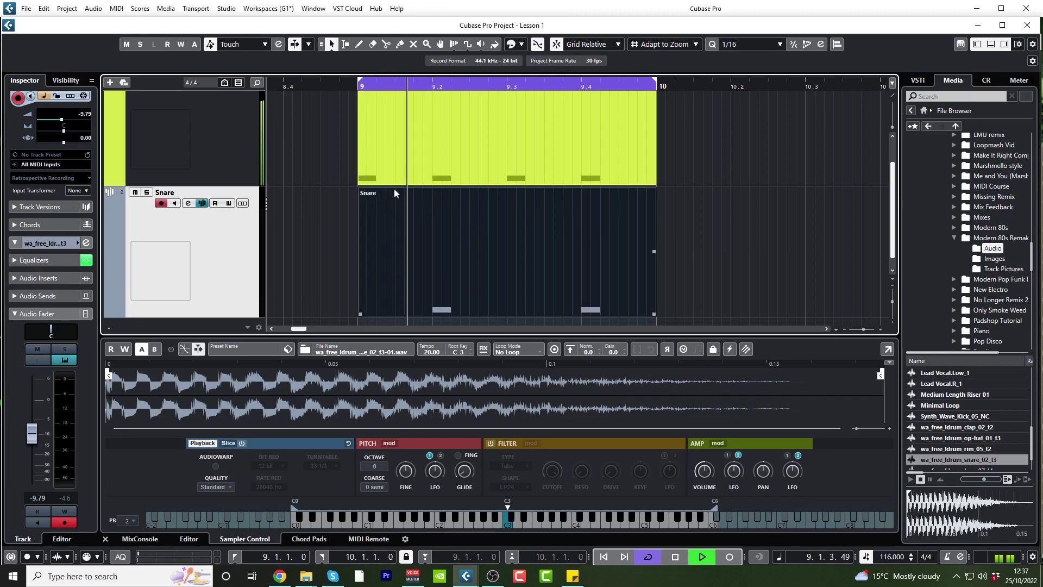
key("space")
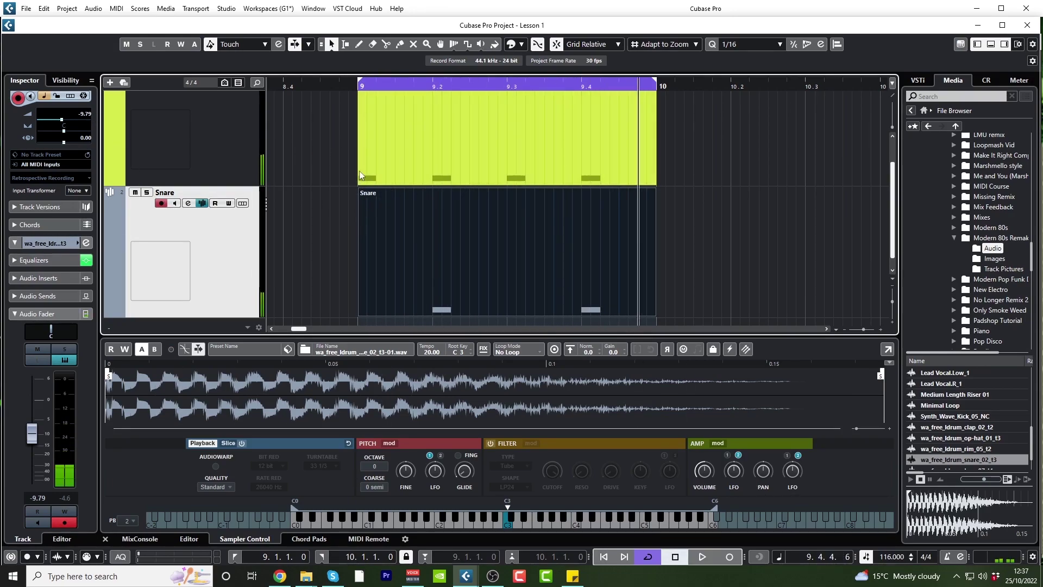
left_click(424, 174)
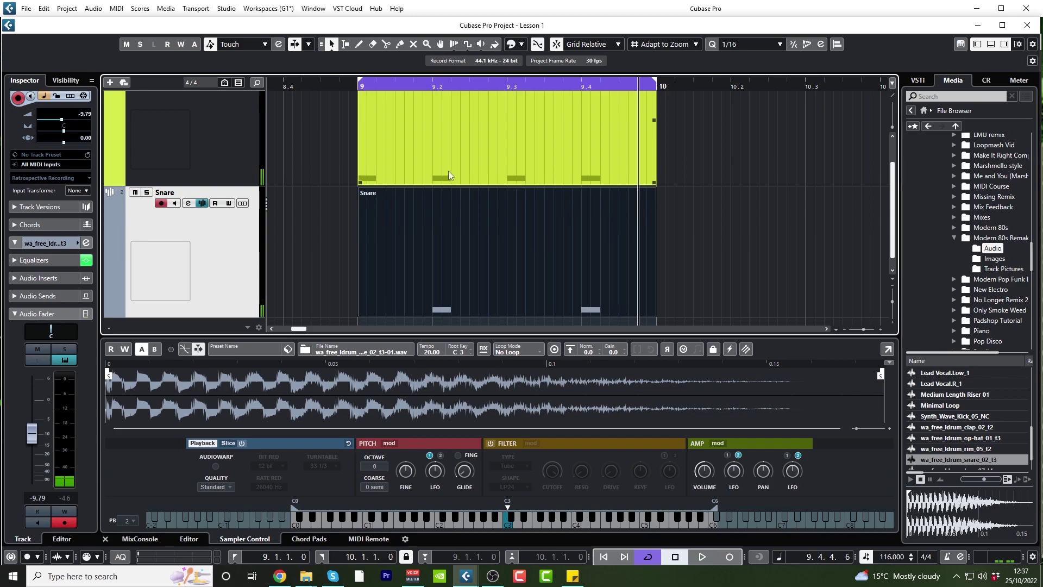
Set the second and fourth kick notes' velocities to 82 and 87
double_click(485, 151)
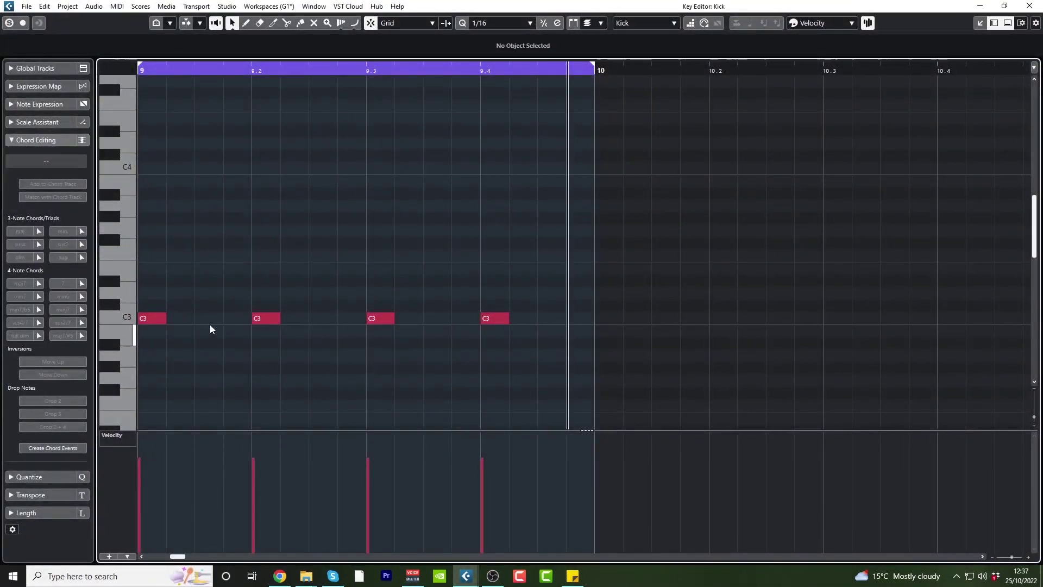
left_click(266, 318)
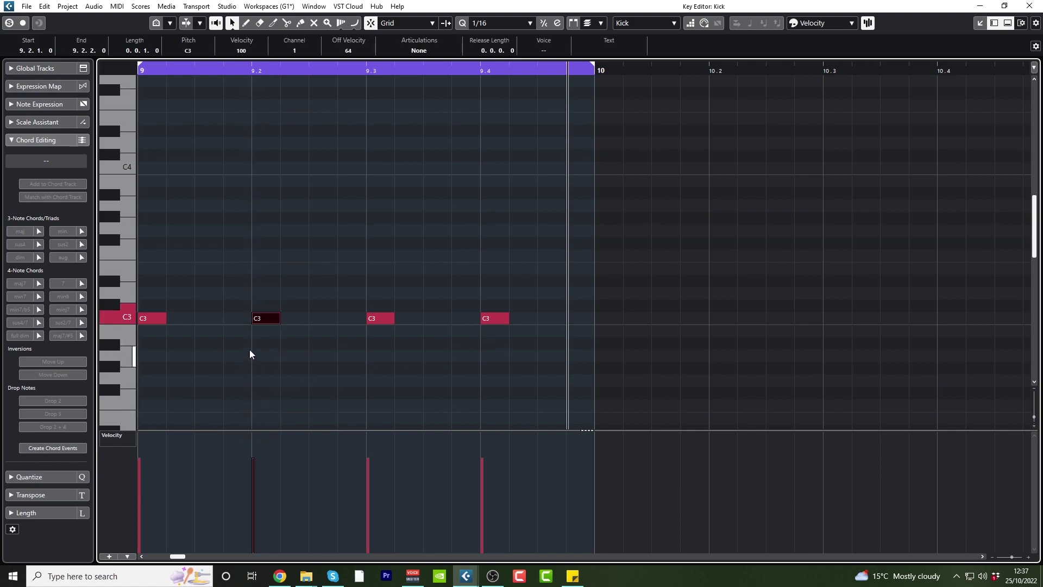
left_click(255, 474)
left_click(498, 319)
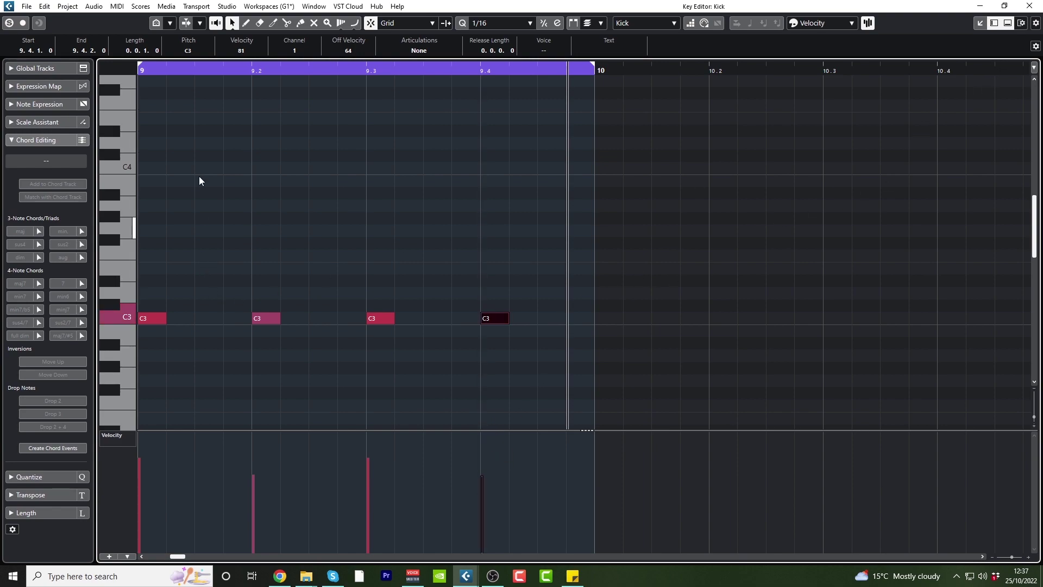
left_click_drag(231, 279, 270, 342)
left_click_drag(490, 285, 503, 371)
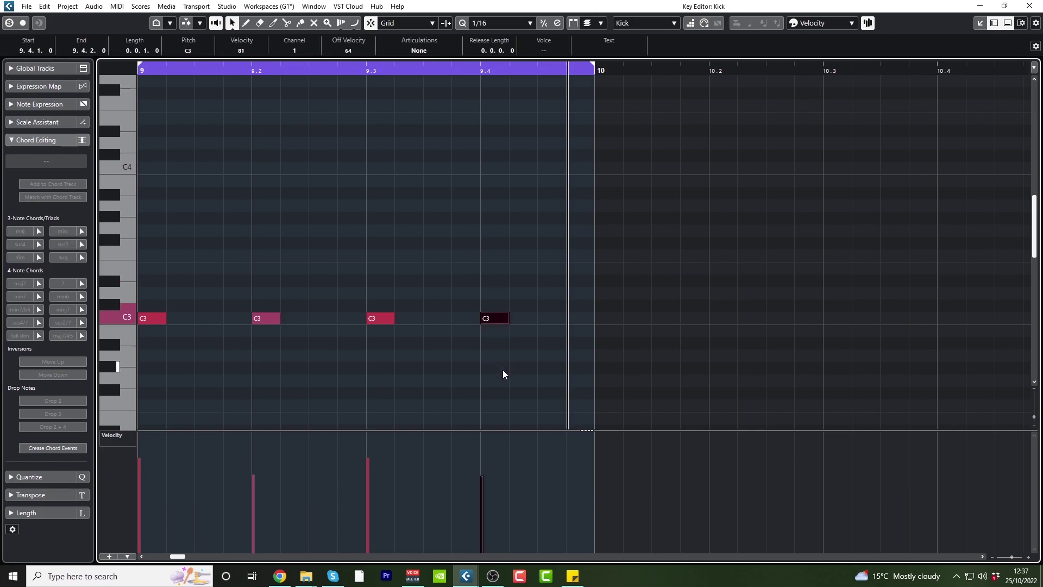
left_click(483, 469)
Switch the controller lane to pitchbend, then back to velocity
right_click(114, 436)
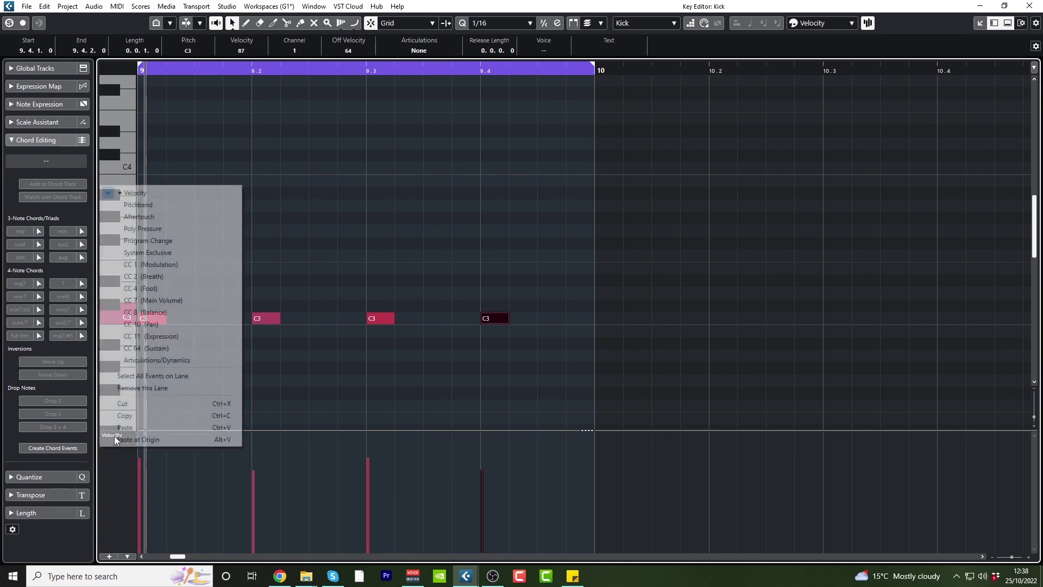
left_click(176, 204)
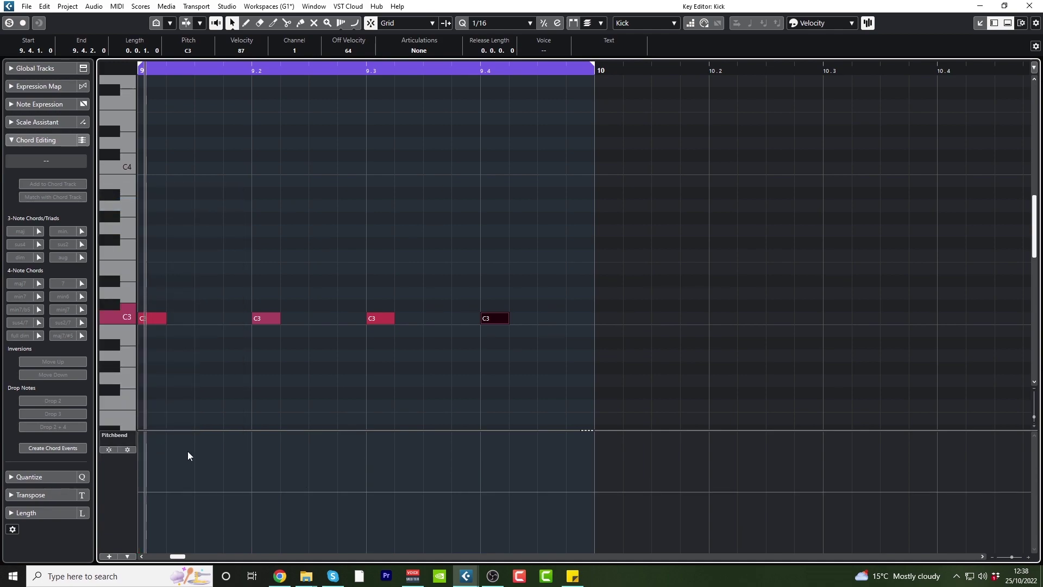
right_click(118, 436)
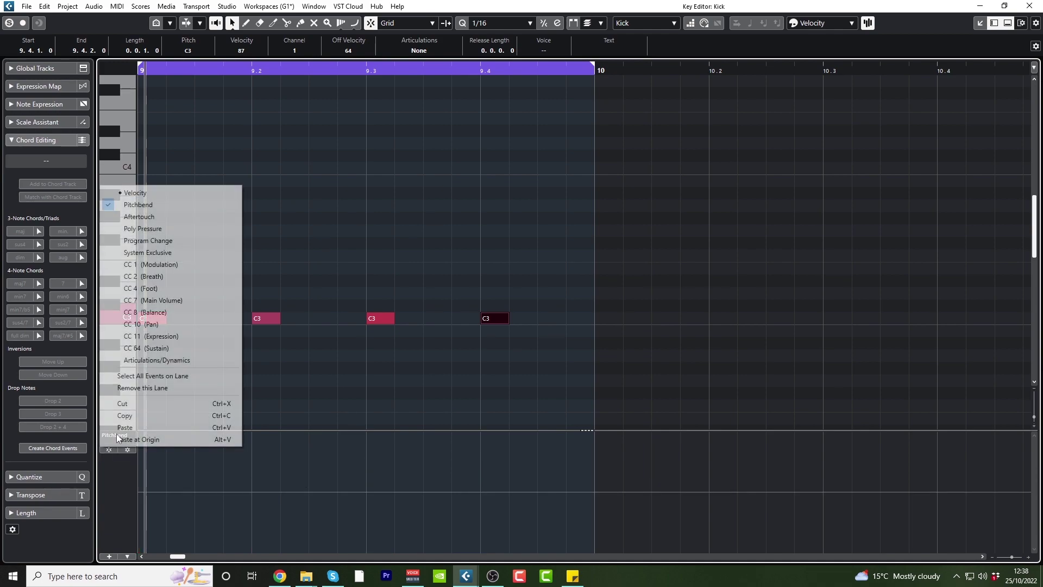
left_click(149, 193)
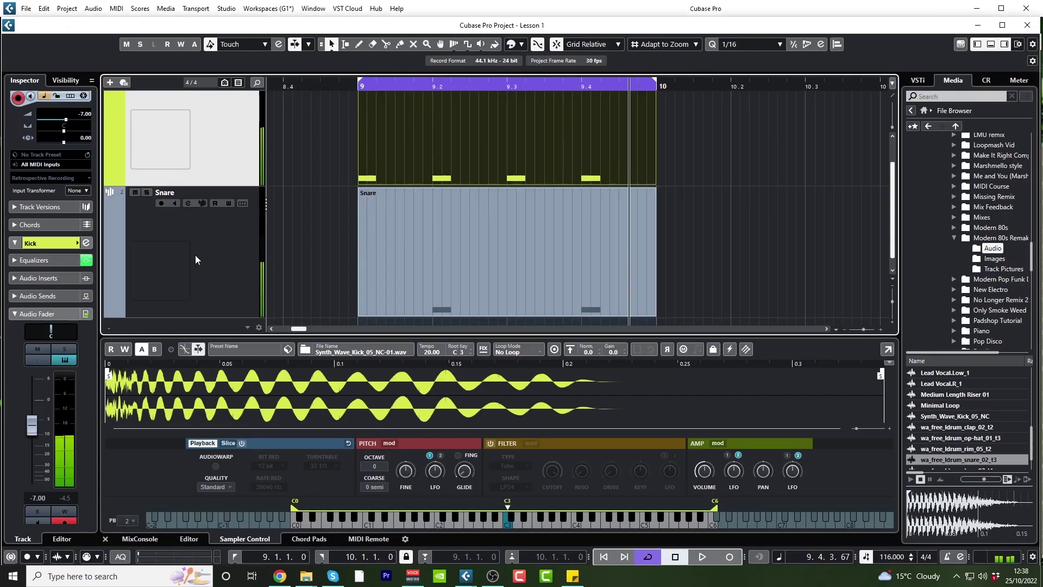
Select the Snare track and change its colour to yellow-green
left_click(197, 260)
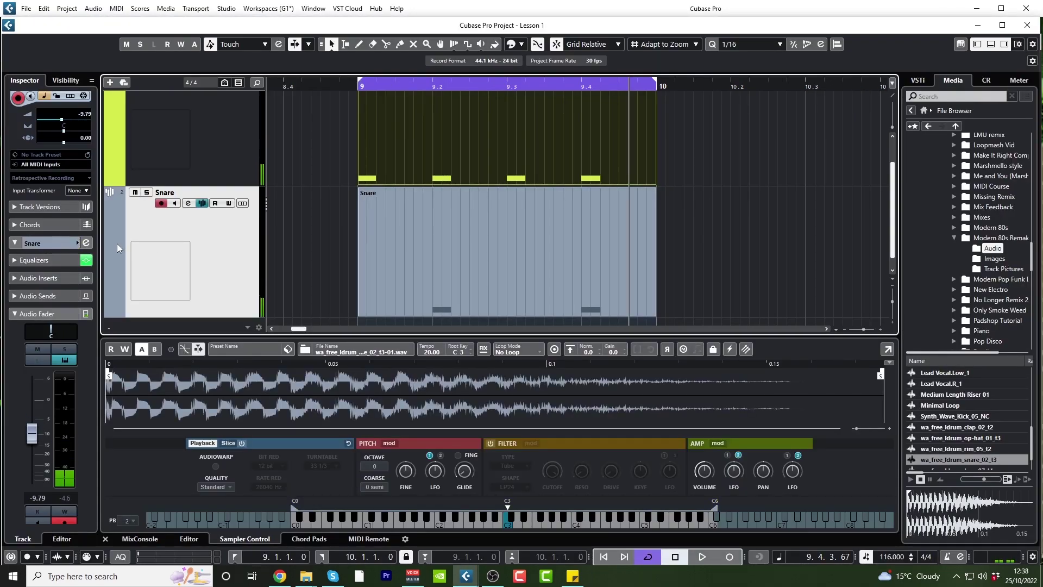
scroll(118, 248, "down", 2)
scroll(119, 248, "down", 1)
scroll(118, 247, "down", 1)
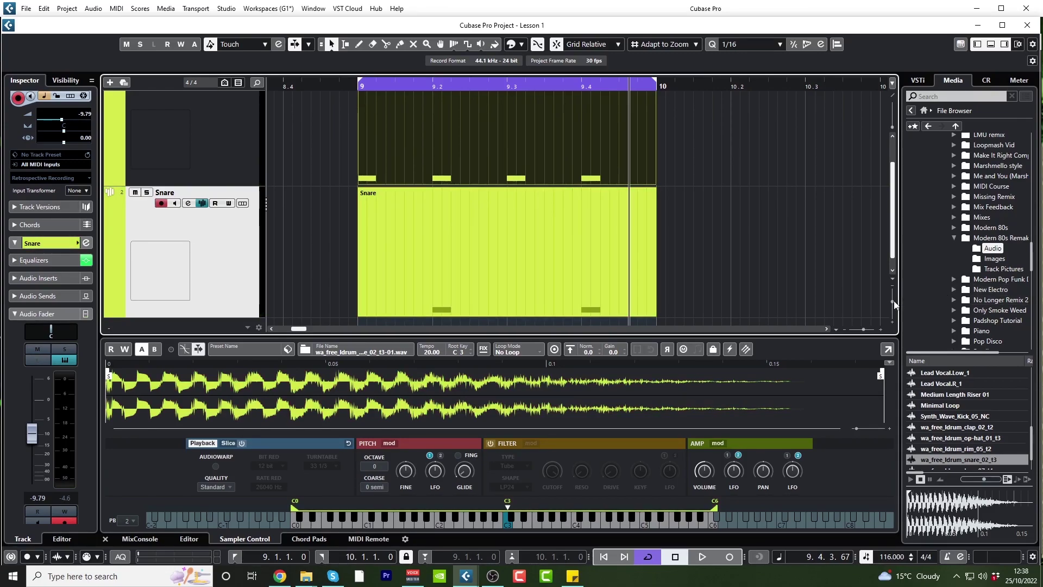
Shrink the track heights to compact size, checking the Kick and Snare parts
left_click_drag(896, 305, 894, 297)
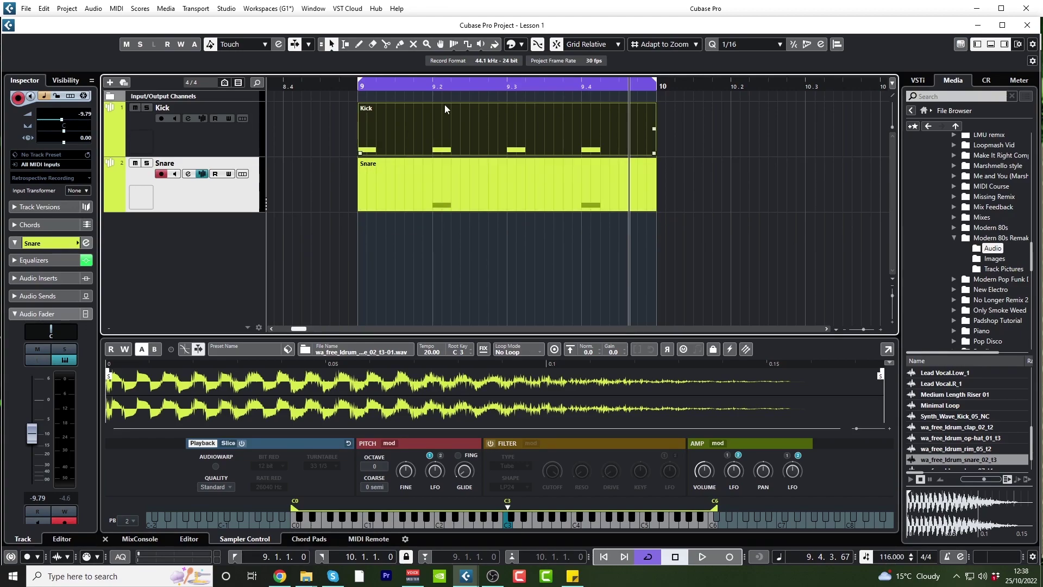
left_click(443, 125)
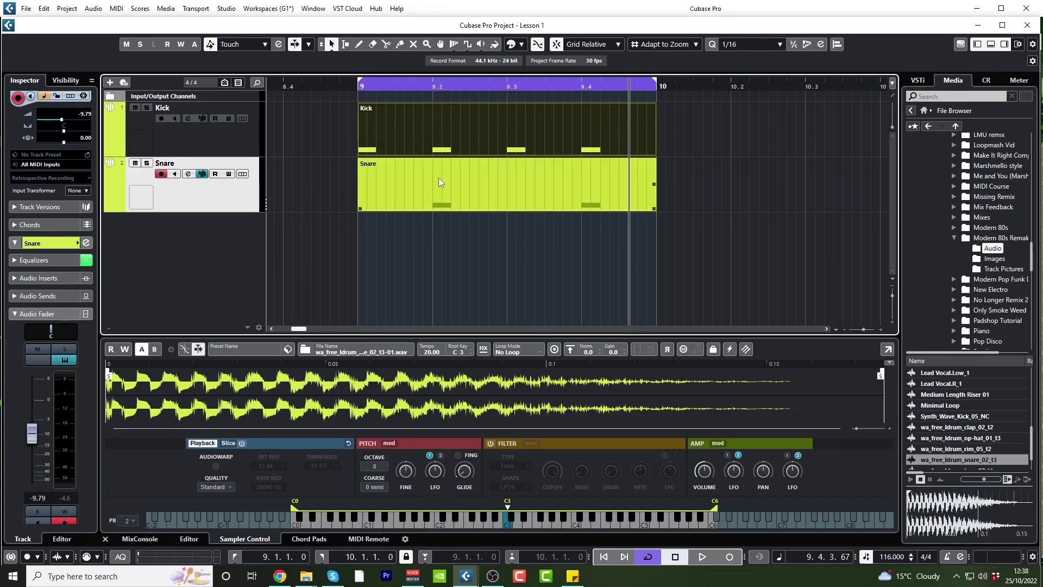
left_click(387, 193)
key("Up")
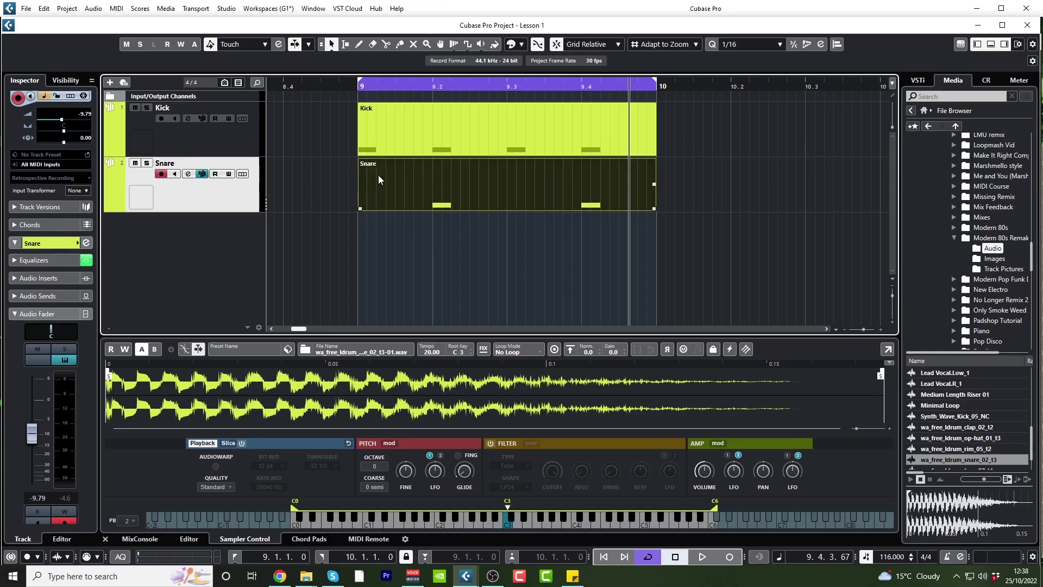
left_click(893, 290)
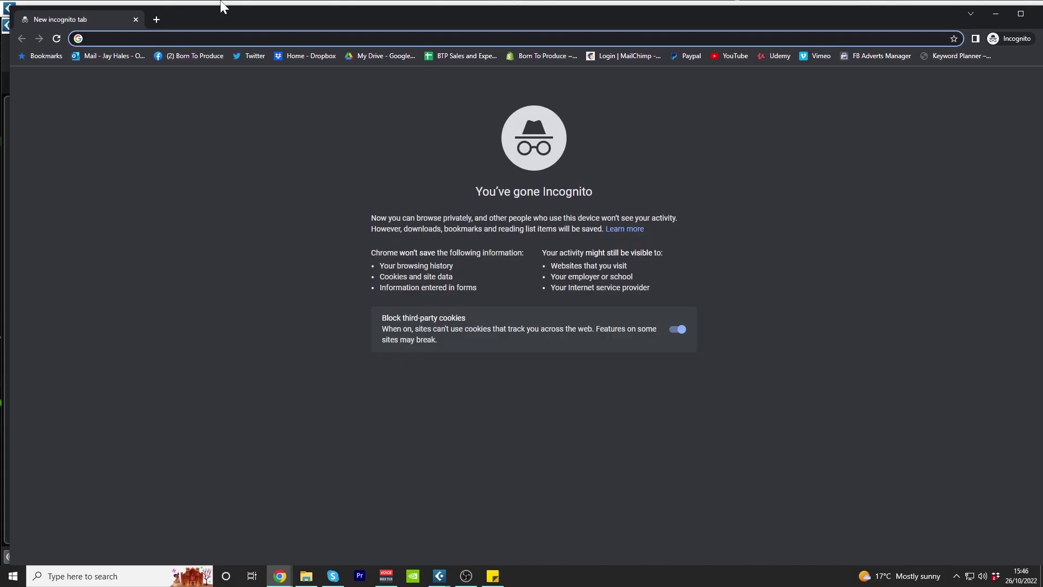
Search Google for 'born to produce vital'
type("born to produce vital")
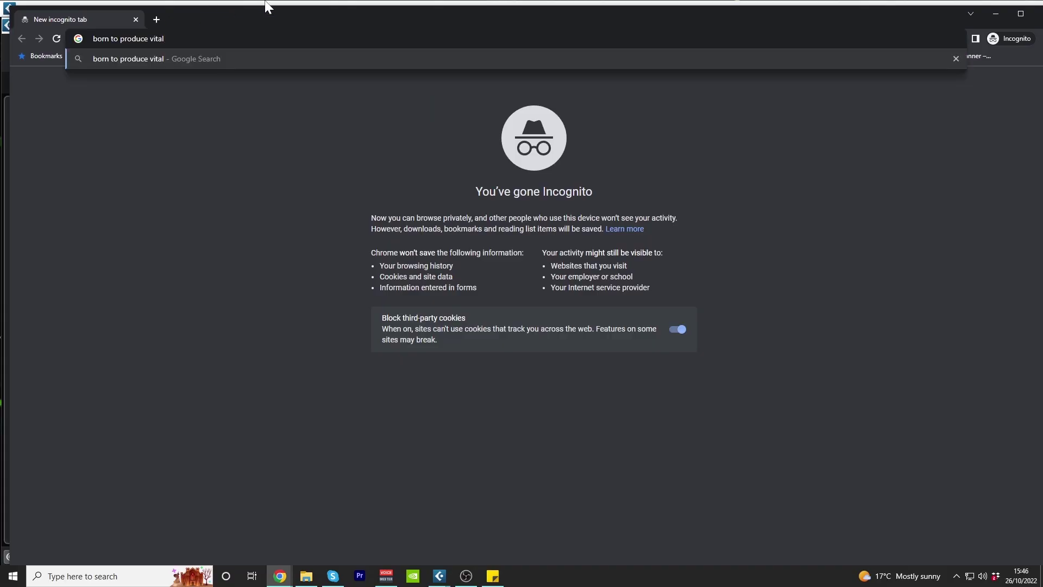
key("Return")
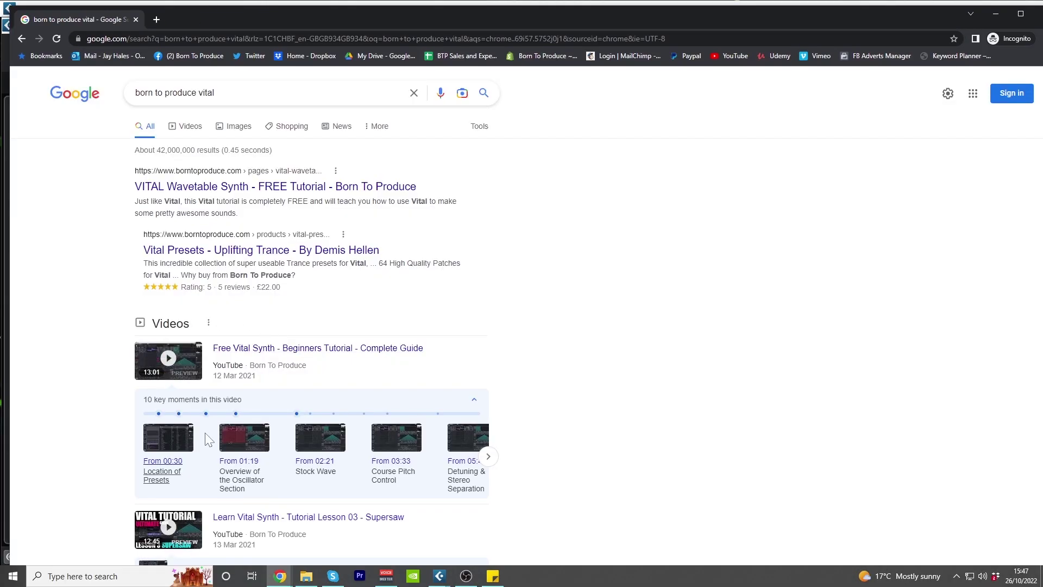
scroll(246, 465, "down", 1)
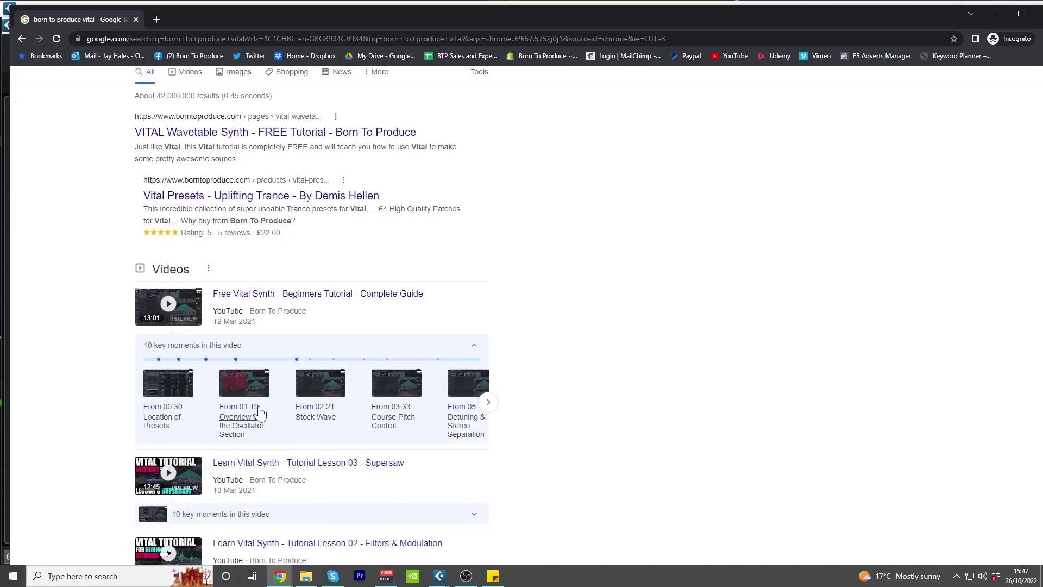
scroll(239, 380, "up", 1)
Open the VITAL Wavetable Synth free tutorial page and scroll down to its lesson videos
left_click(265, 188)
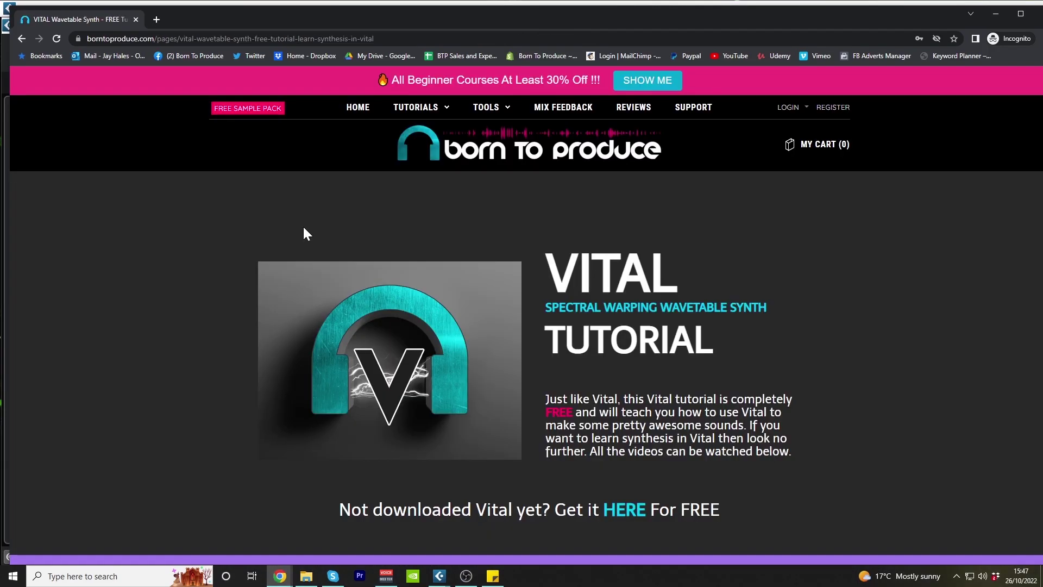
mouse_move(421, 112)
scroll(579, 341, "down", 7)
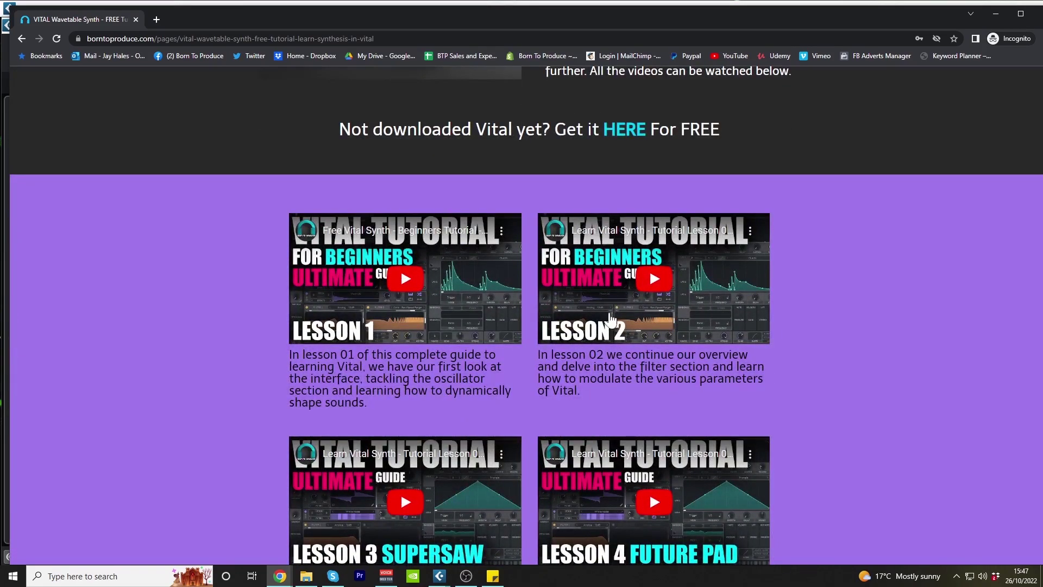
scroll(609, 325, "down", 3)
scroll(636, 344, "down", 7)
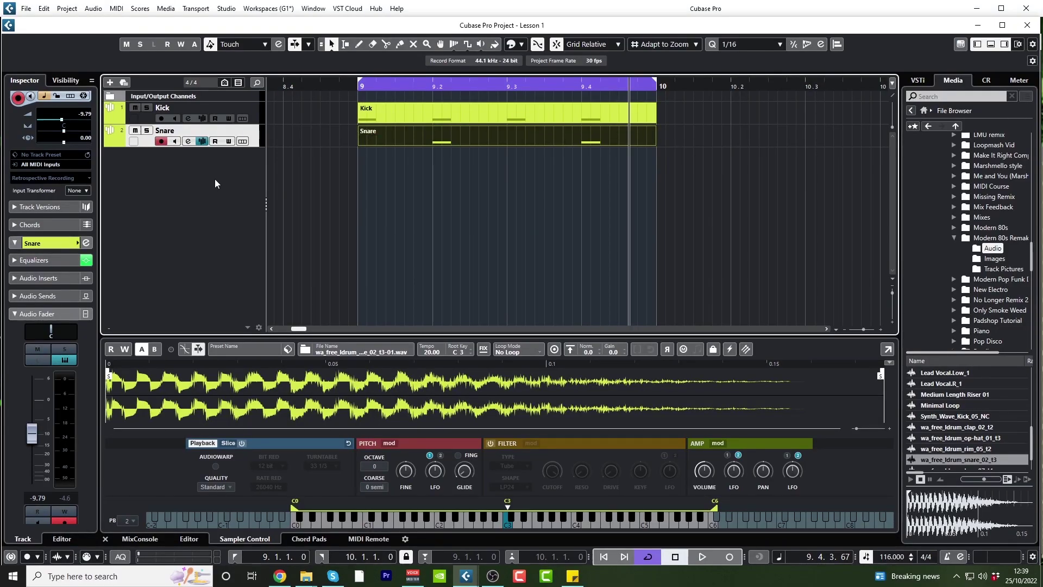
Add a Vital instrument track named '80s Chords' and move the Vital window to the top left
right_click(216, 183)
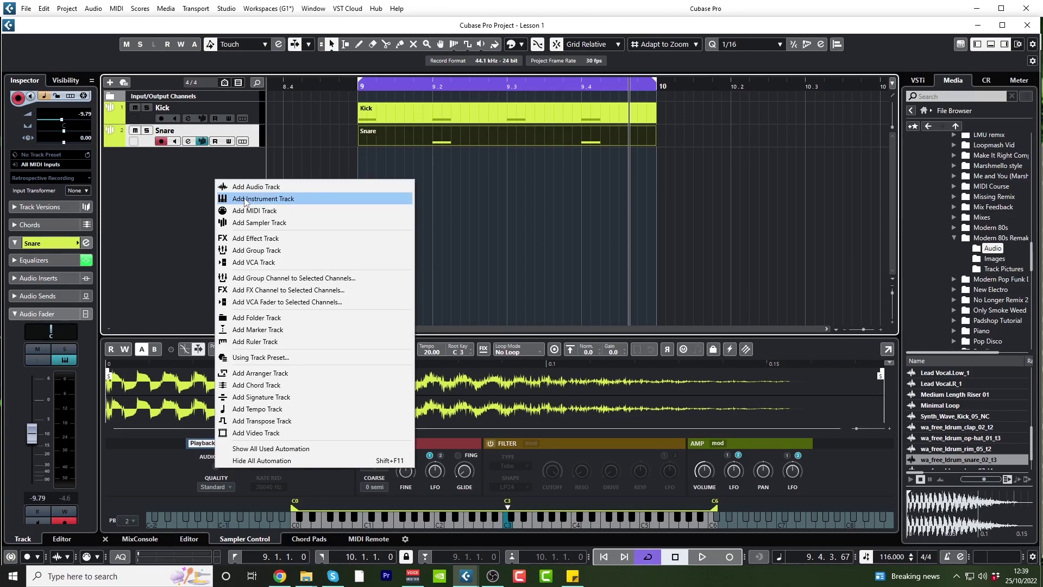
left_click(245, 199)
left_click(526, 286)
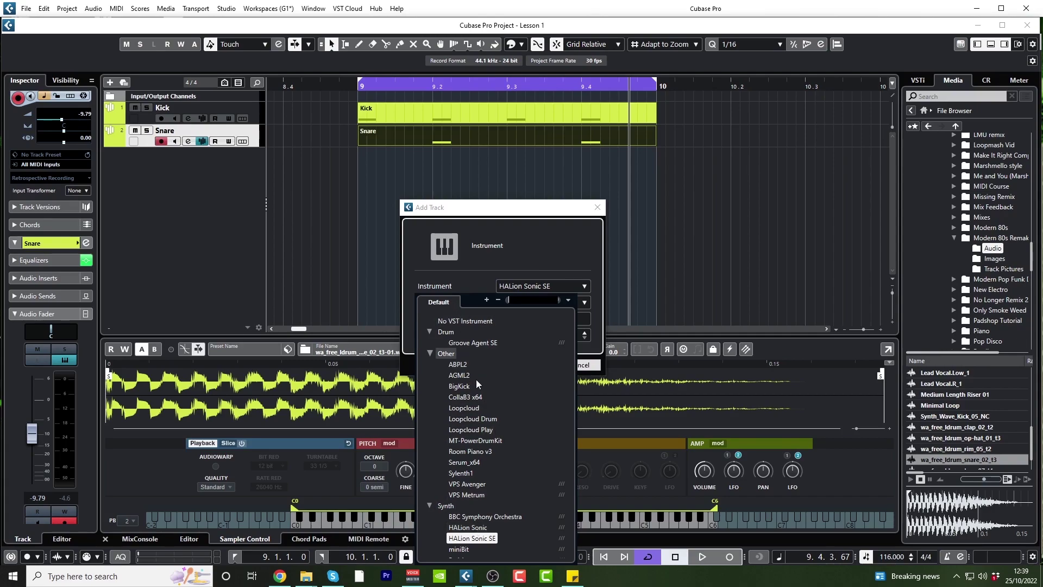
scroll(478, 434, "down", 2)
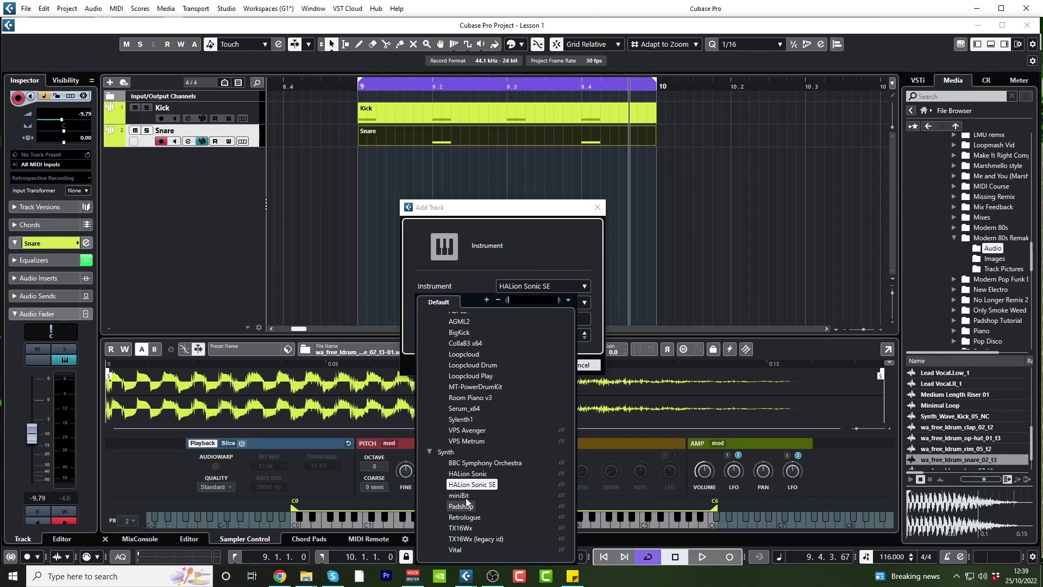
left_click(456, 550)
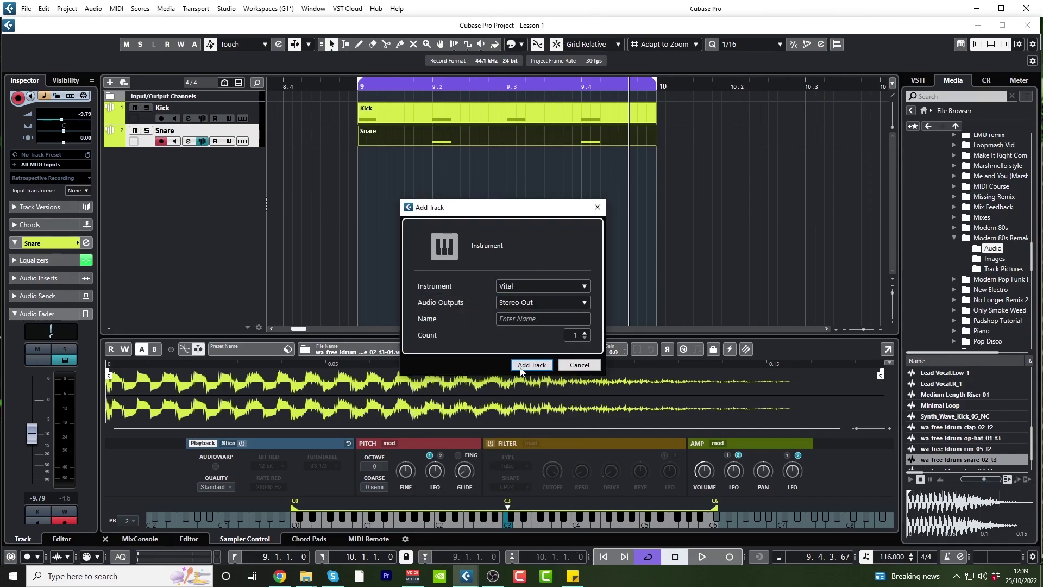
left_click(527, 324)
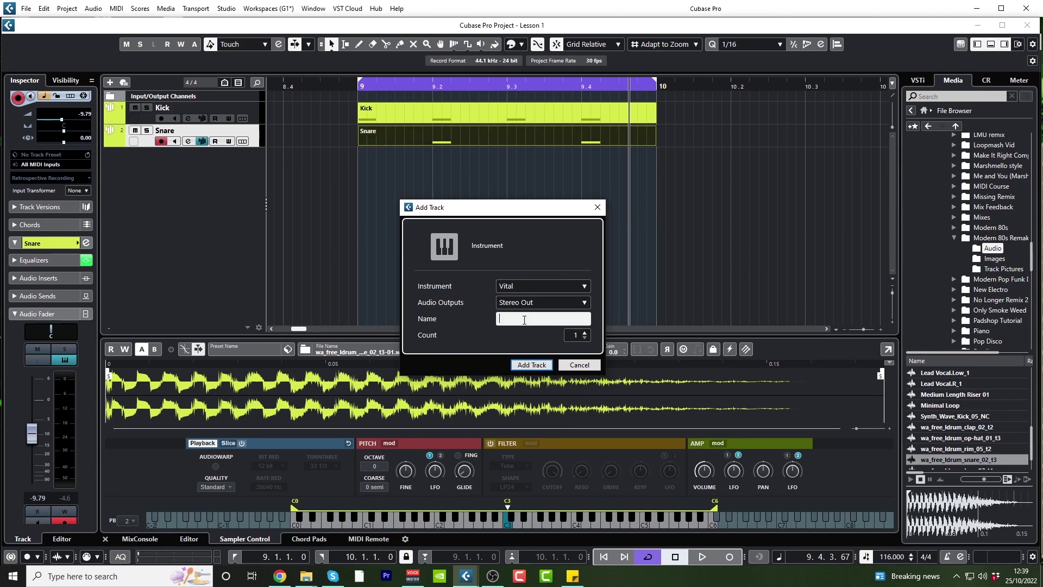
type("80s Chords")
left_click(537, 365)
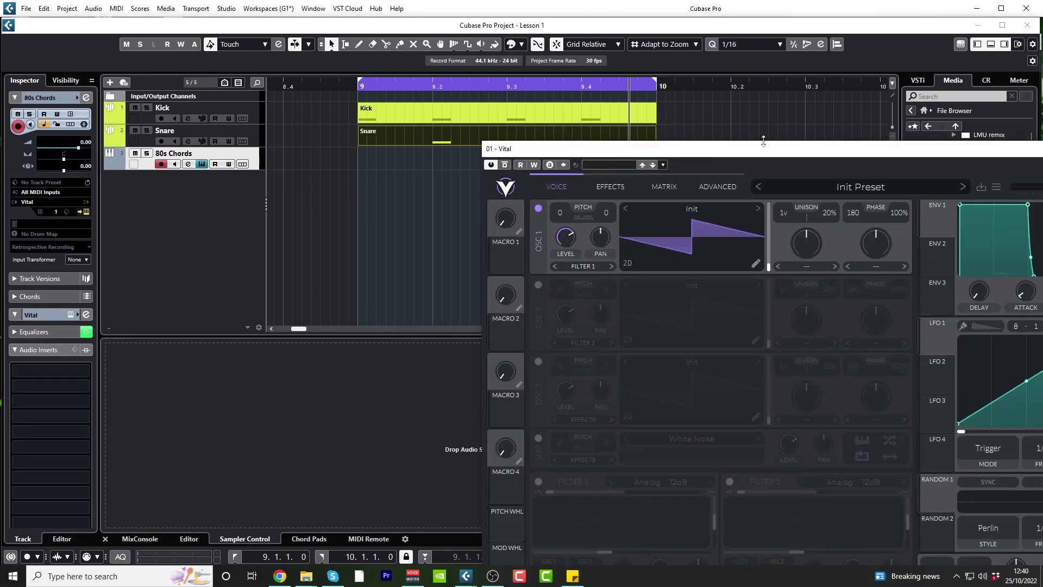
left_click_drag(763, 157, 401, 51)
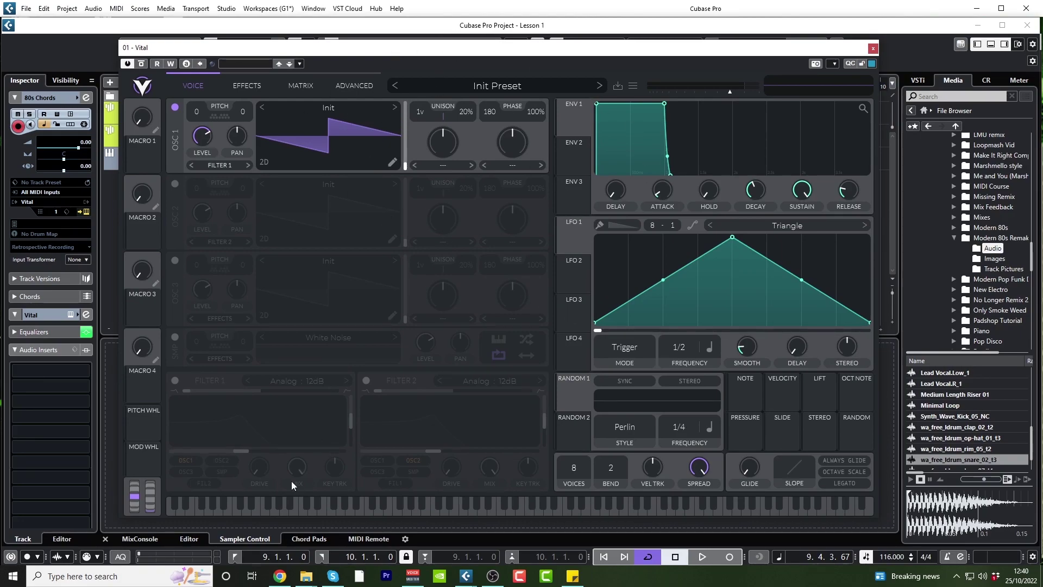
Search the web for 'vital synth' in a new private Chrome window
right_click(280, 575)
left_click(265, 493)
type("vital synth")
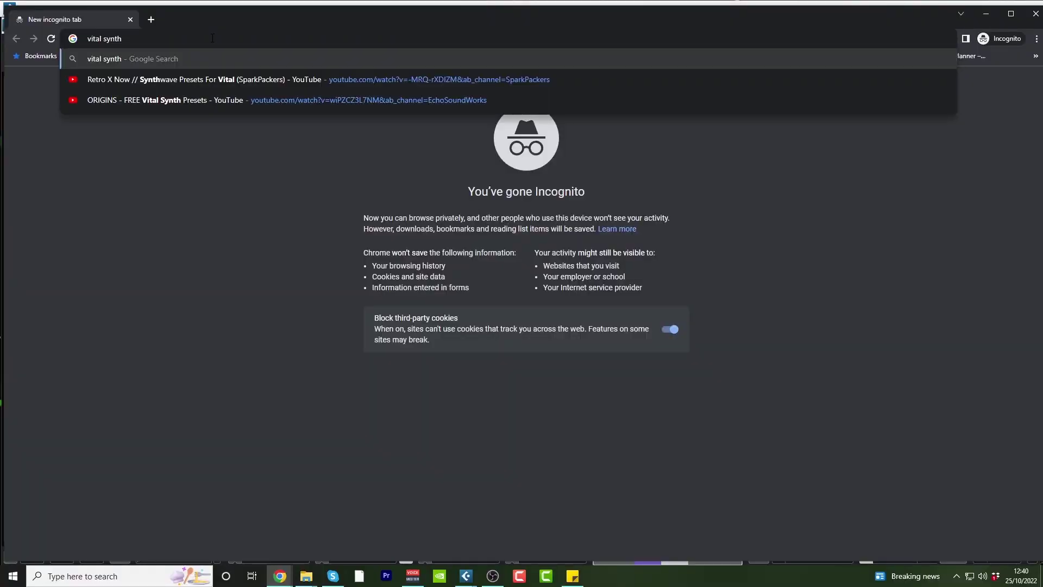
key("Return")
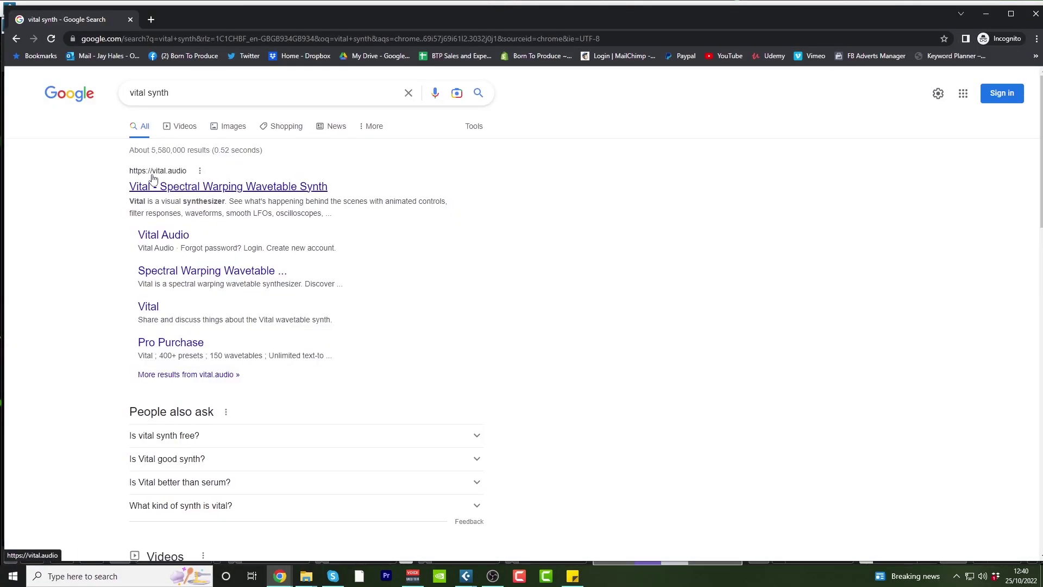
Open vital.audio, review the free Basic plan under Get Vital, then minimize Chrome
left_click(233, 188)
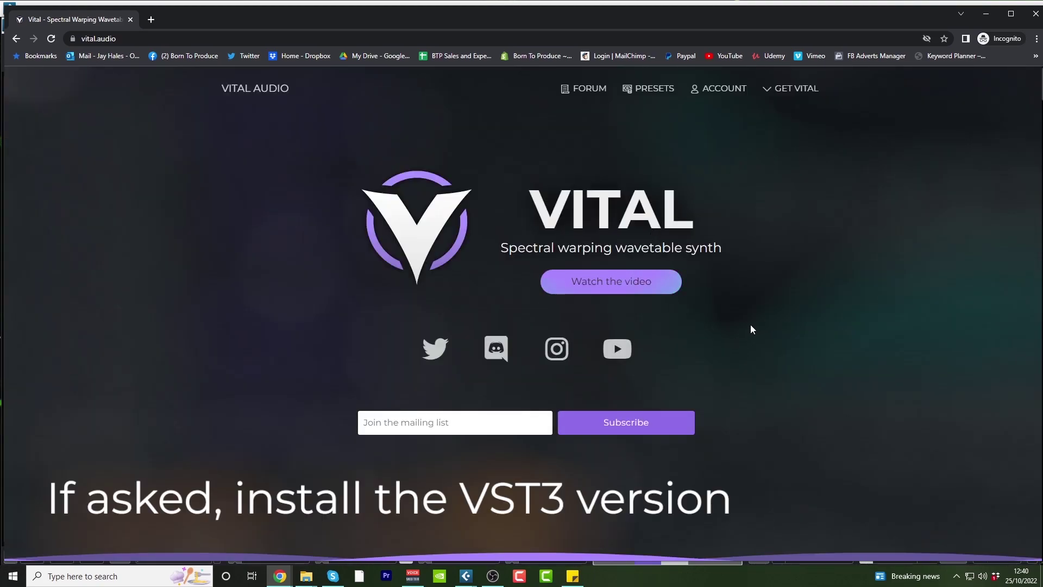
scroll(746, 323, "down", 2)
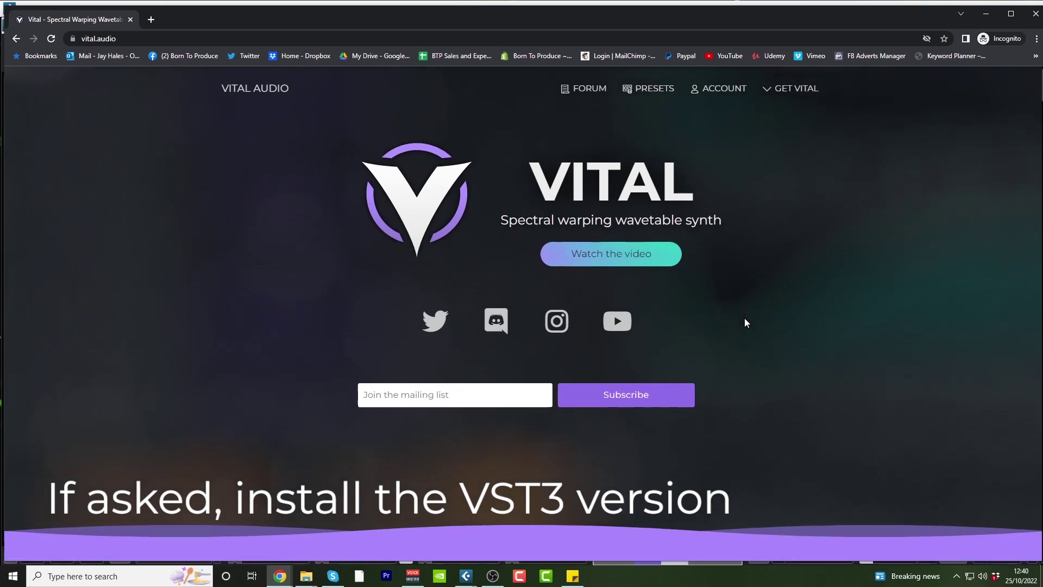
scroll(742, 321, "down", 14)
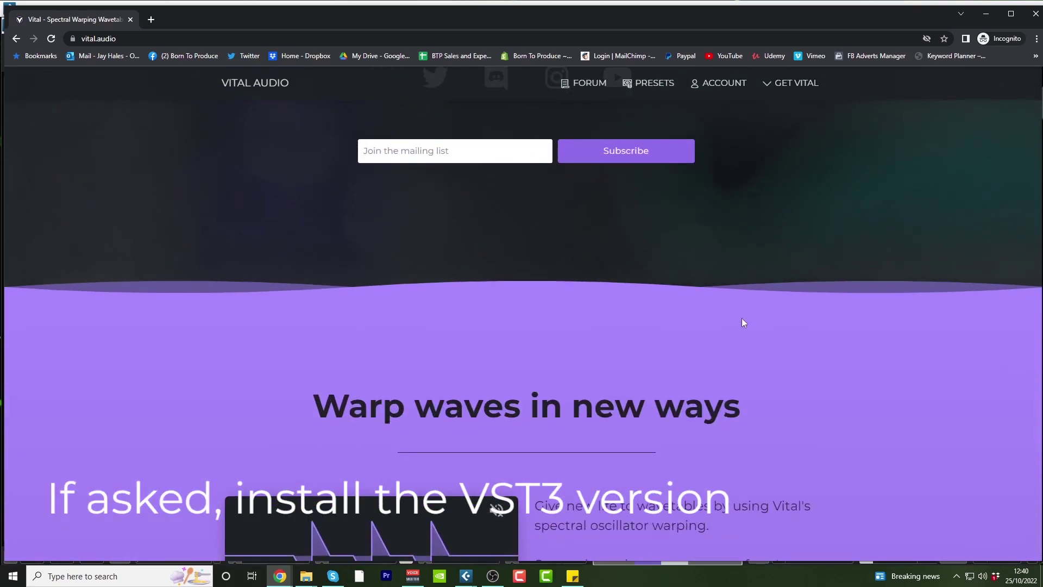
scroll(740, 319, "down", 20)
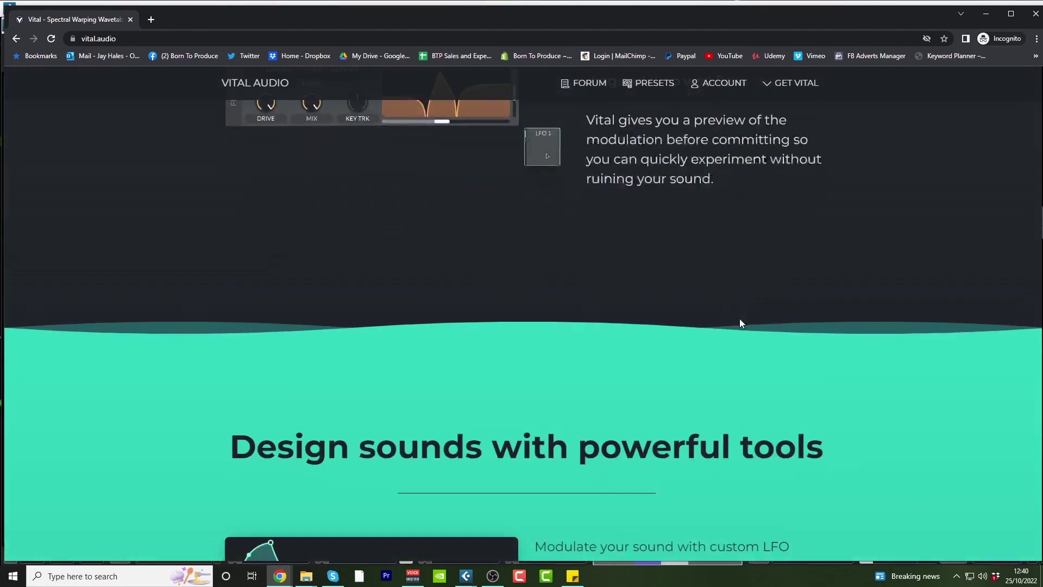
scroll(736, 318, "down", 7)
scroll(734, 318, "up", 9)
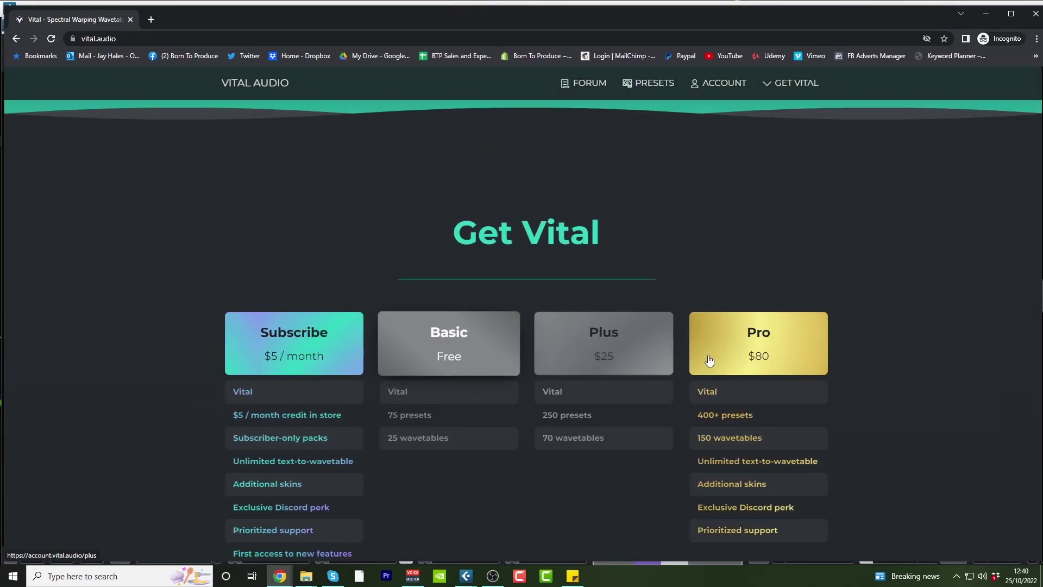
mouse_move(701, 390)
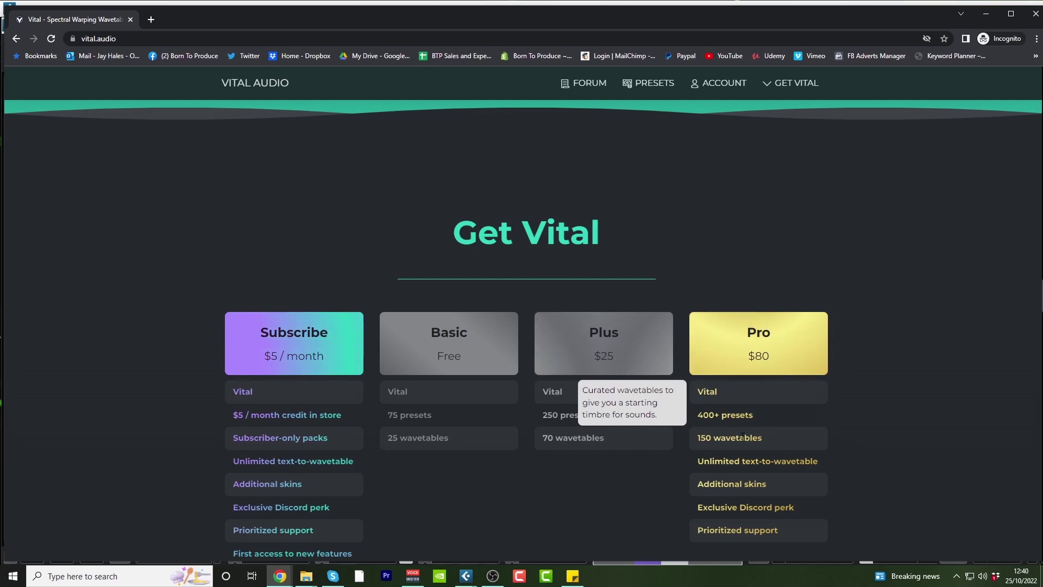
scroll(758, 474, "down", 2)
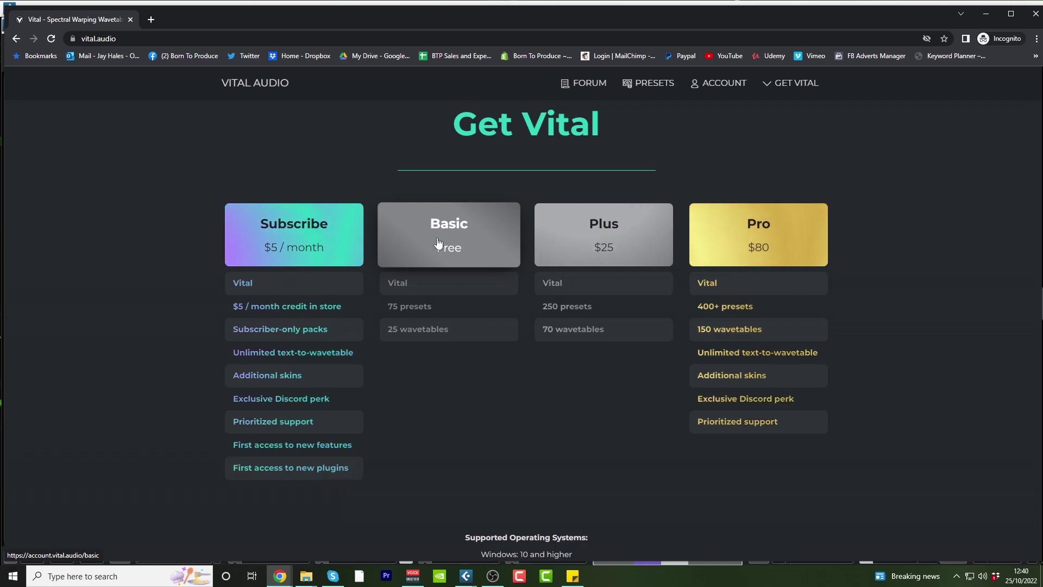
left_click(986, 15)
Search Vital's presets for 'btp 80s' and load BTP 80s Lead or Pad
left_click_drag(403, 54, 416, 50)
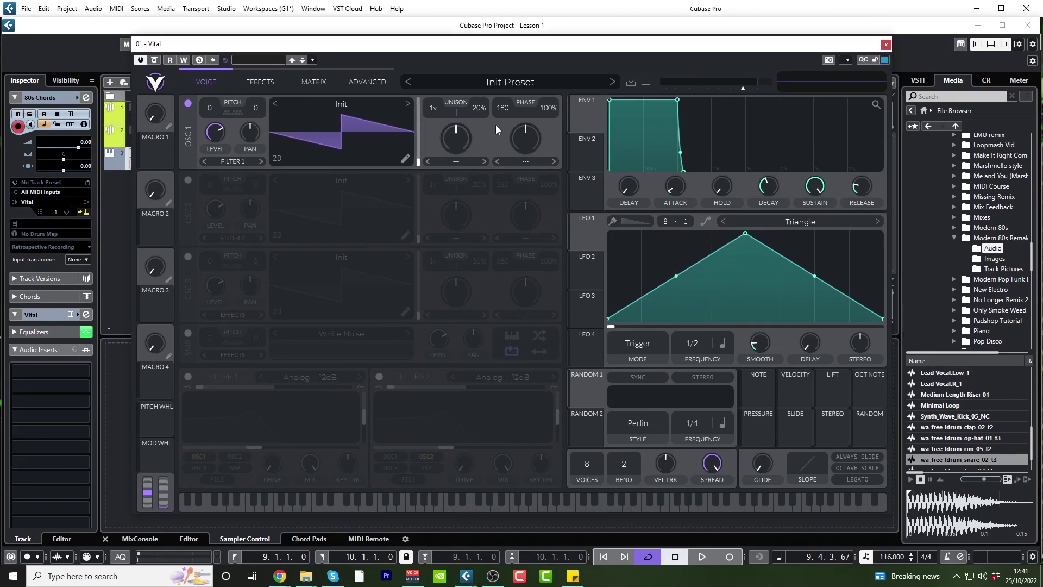
left_click(646, 83)
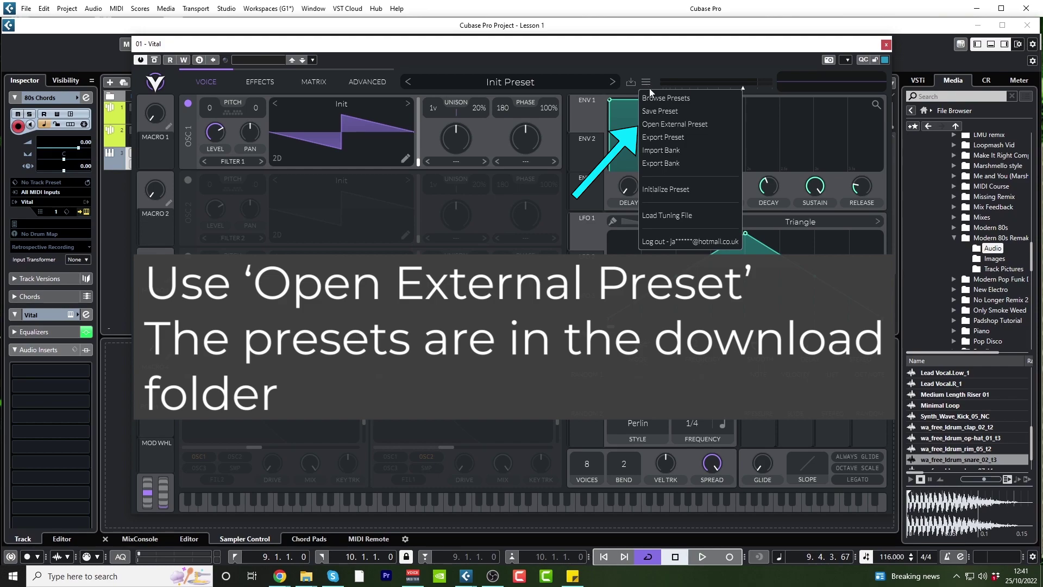
left_click(666, 97)
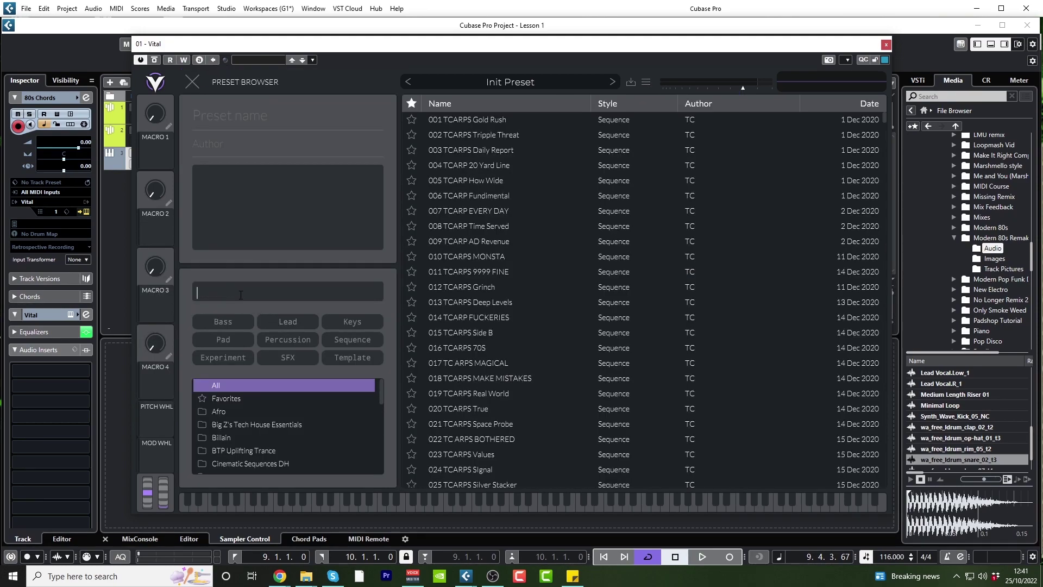
type("btp 80s")
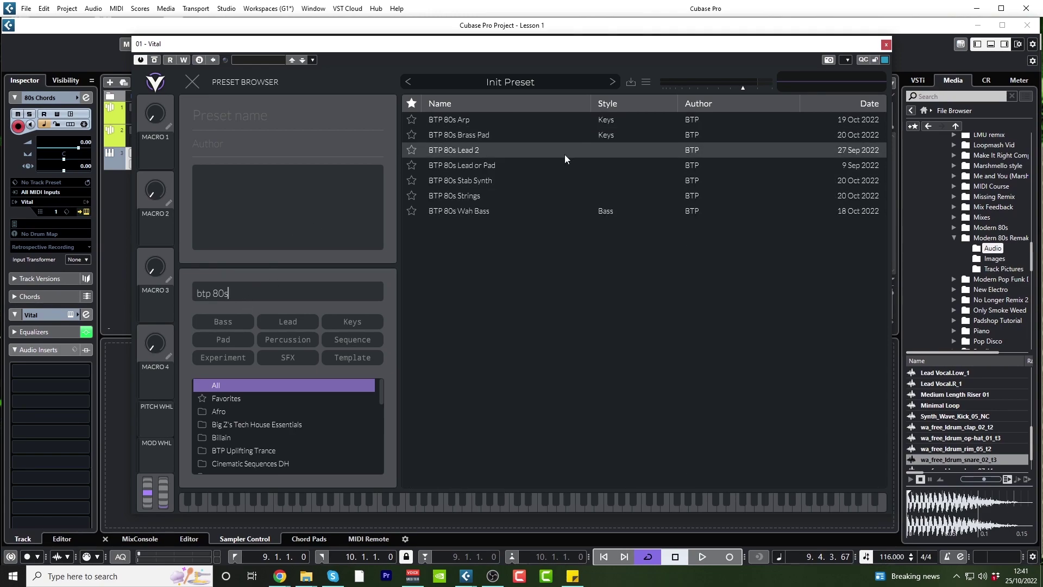
left_click(491, 167)
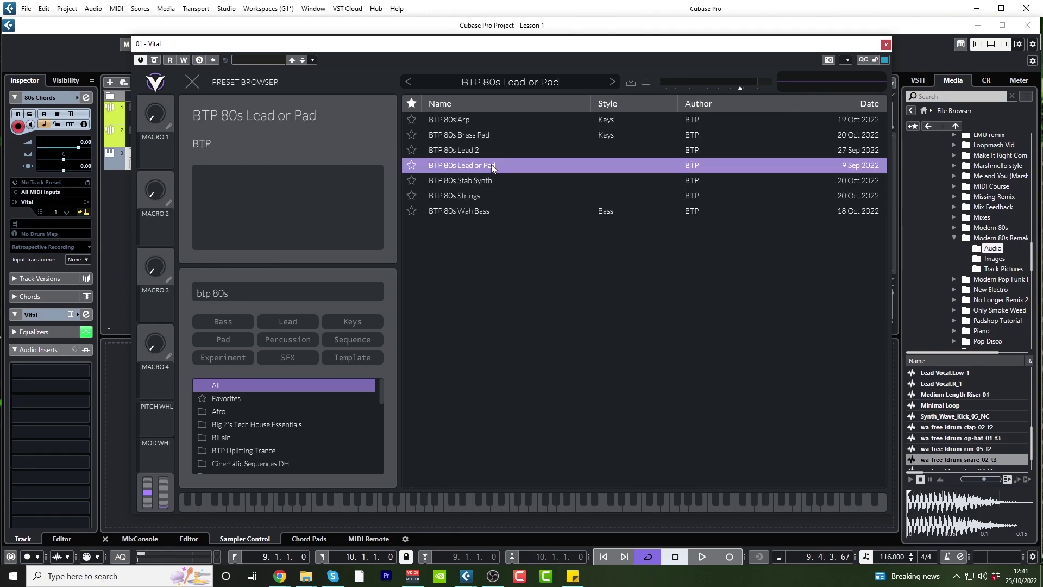
left_click(194, 83)
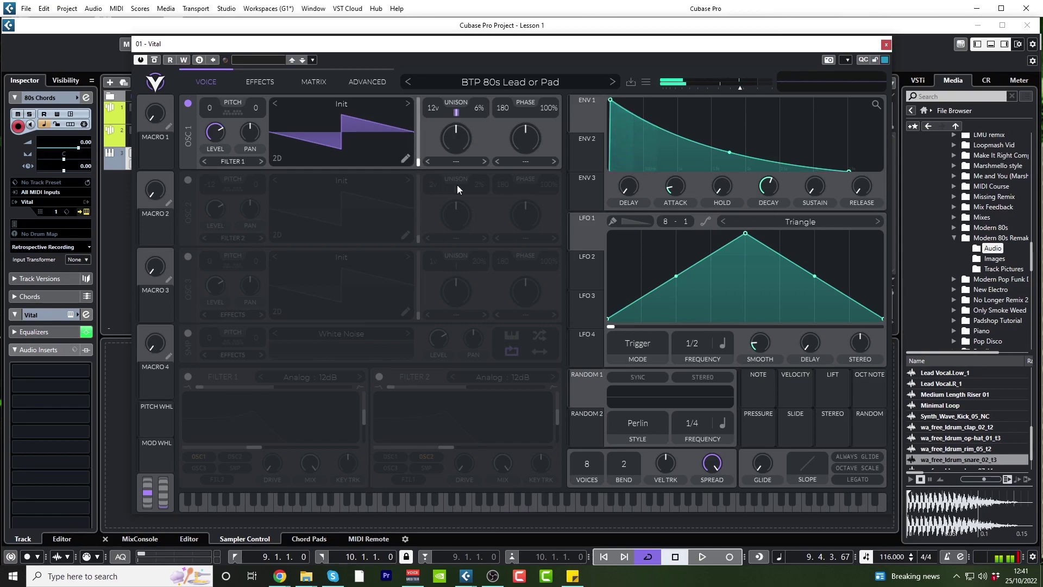
Close Vital, set the 80s Chords volume to -7.99, and toggle the lower, left and right zones
left_click(885, 44)
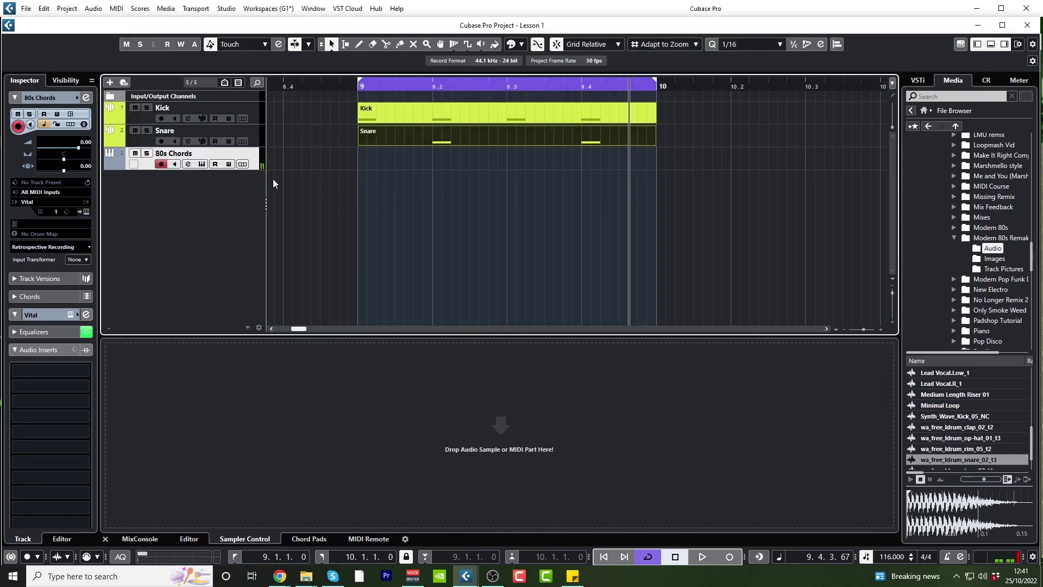
scroll(92, 148, "down", 2)
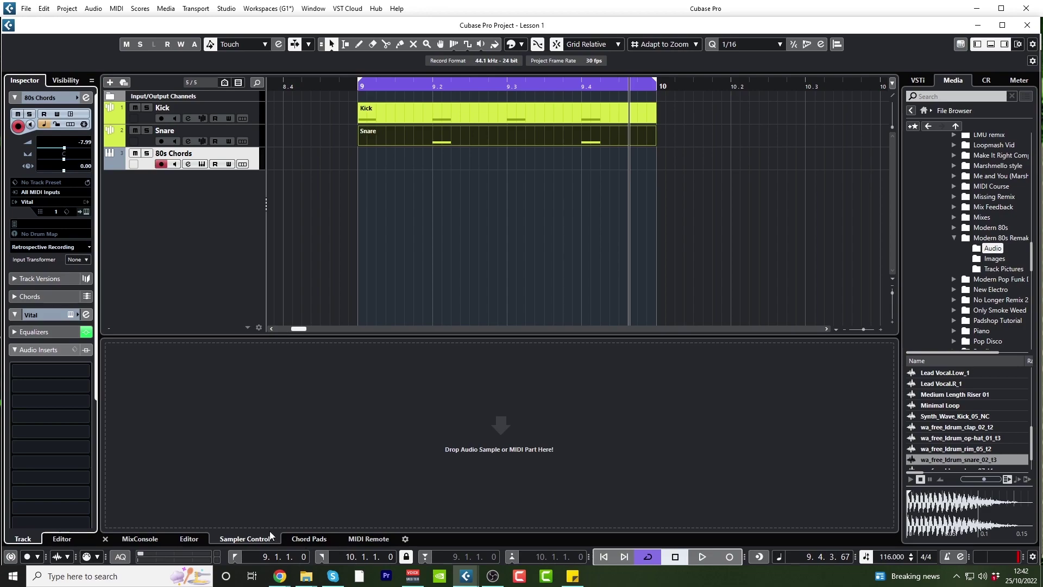
left_click(993, 47)
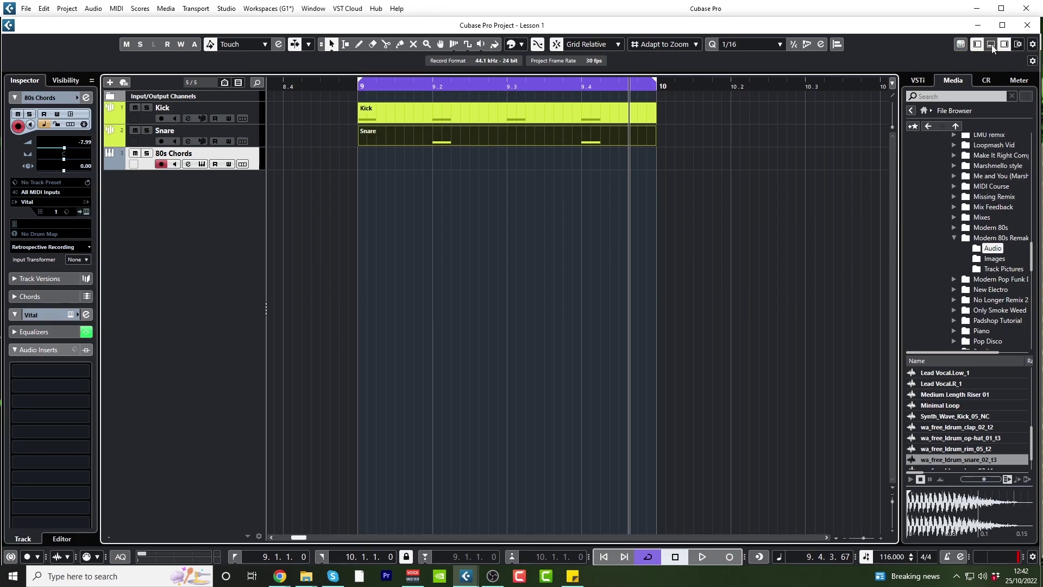
left_click(978, 46)
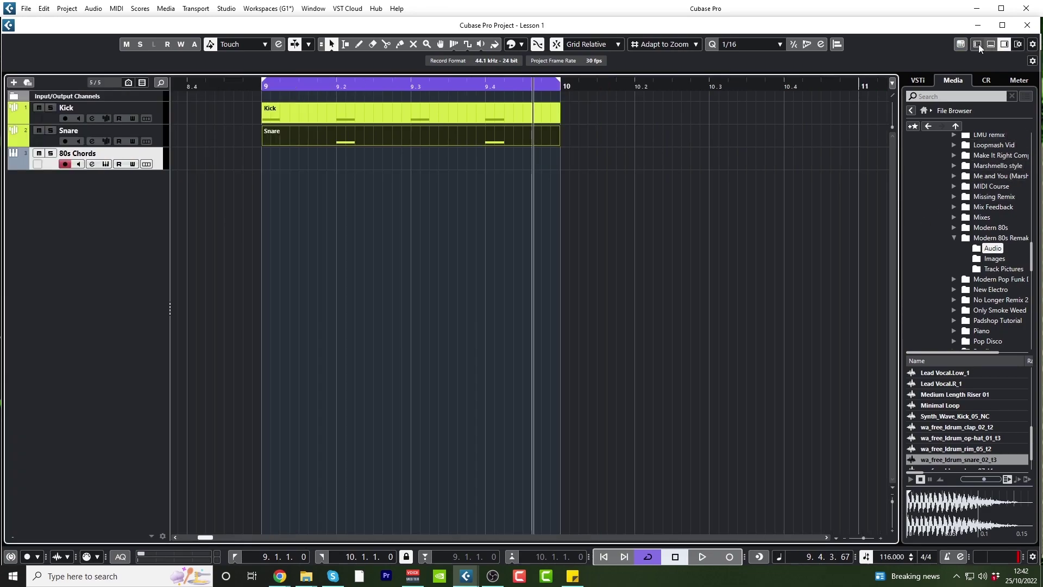
left_click(977, 46)
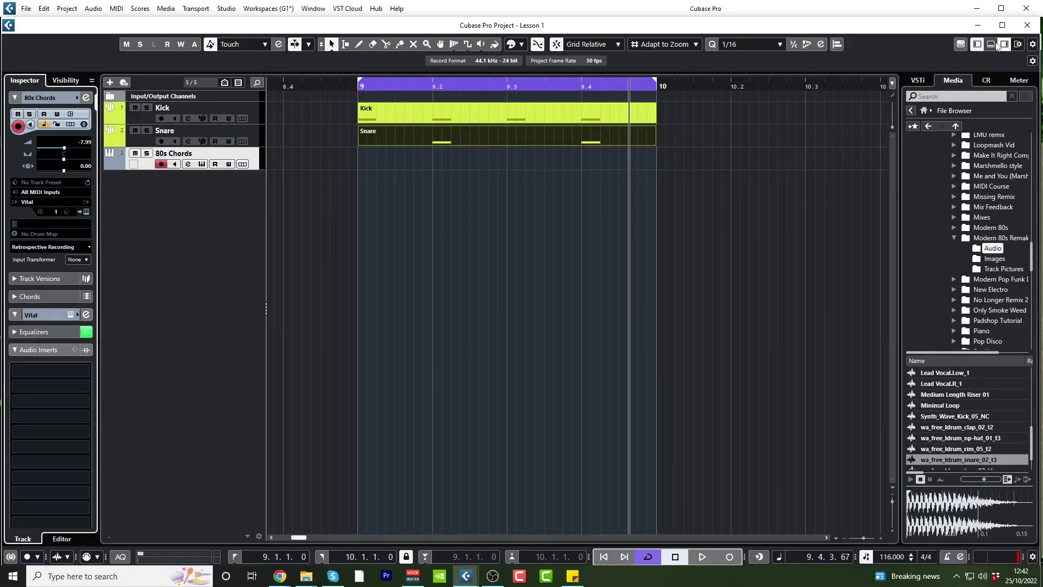
left_click(1008, 45)
left_click(1008, 46)
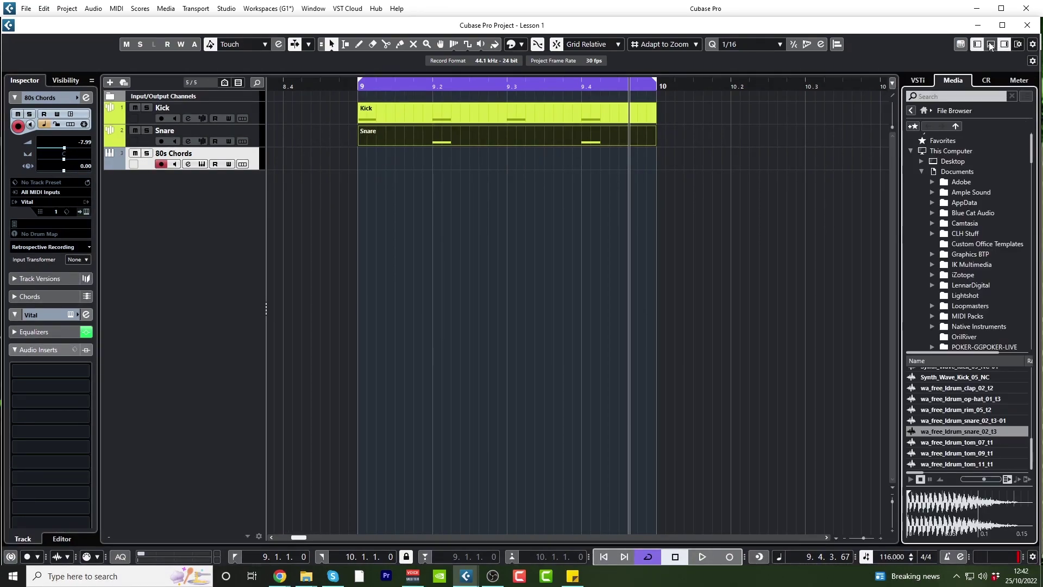
left_click(990, 46)
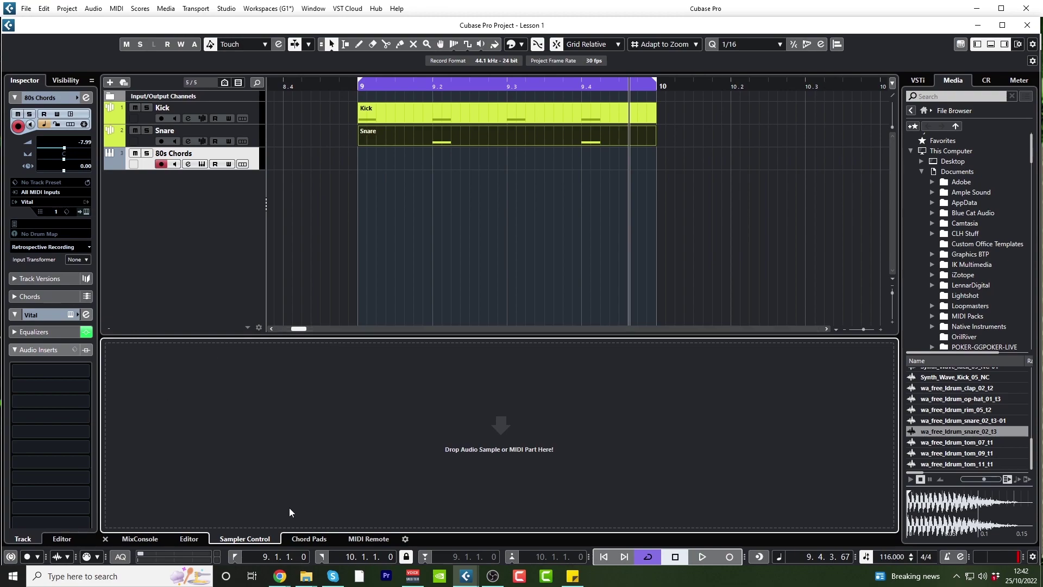
left_click(302, 538)
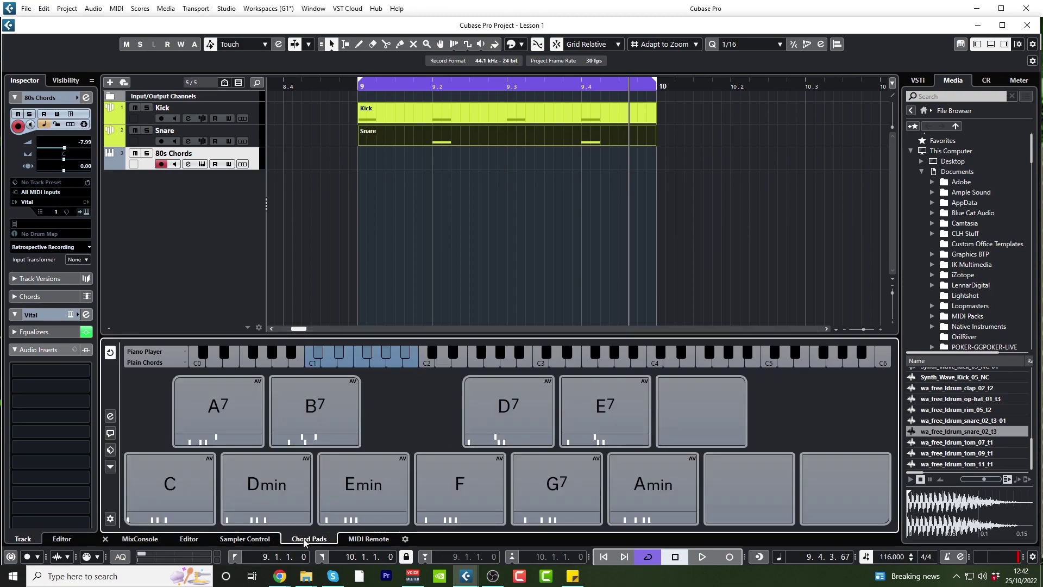
left_click(265, 489)
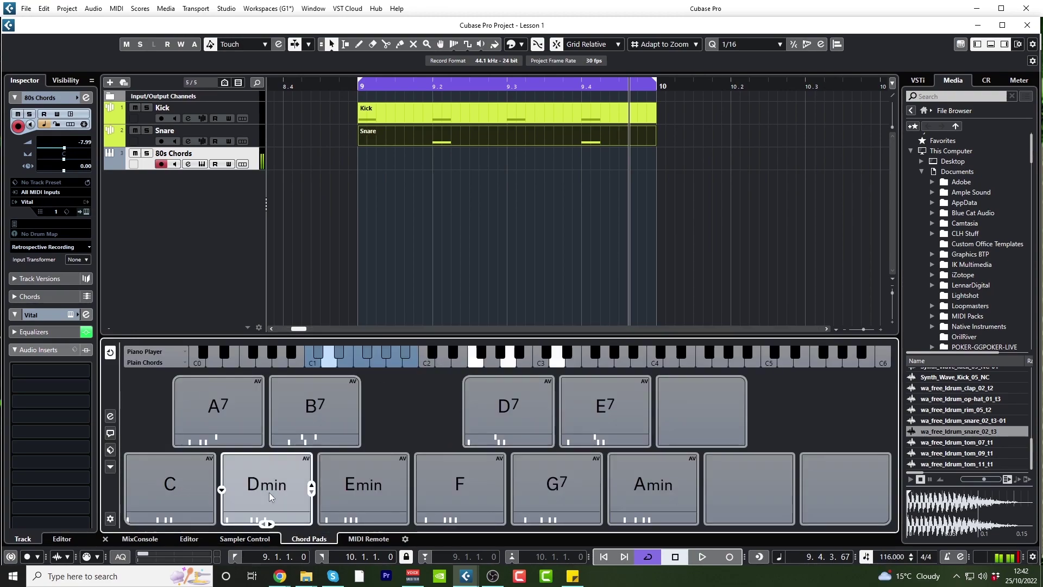
left_click(351, 490)
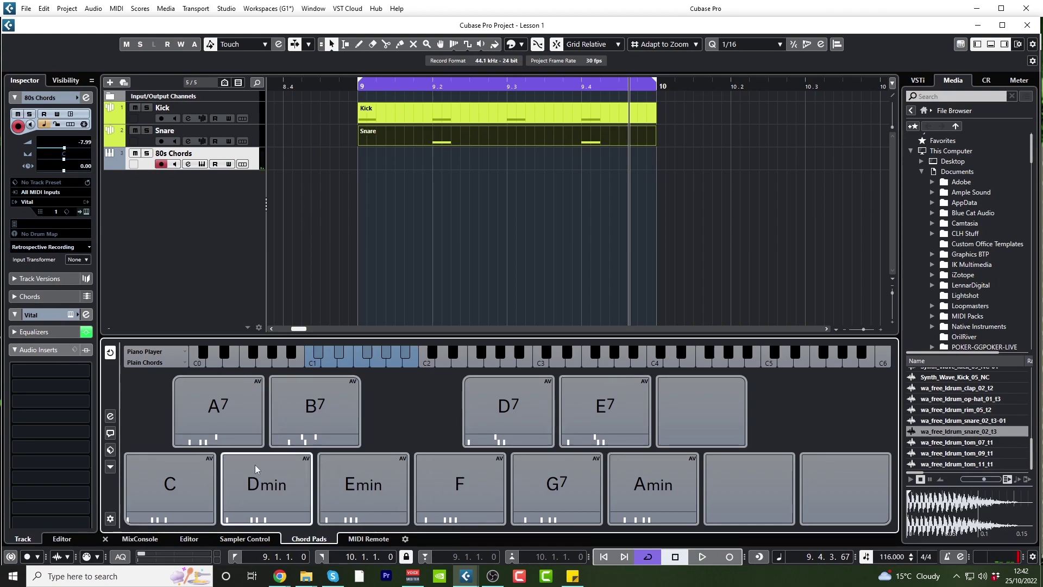
left_click(168, 491)
left_click(263, 522)
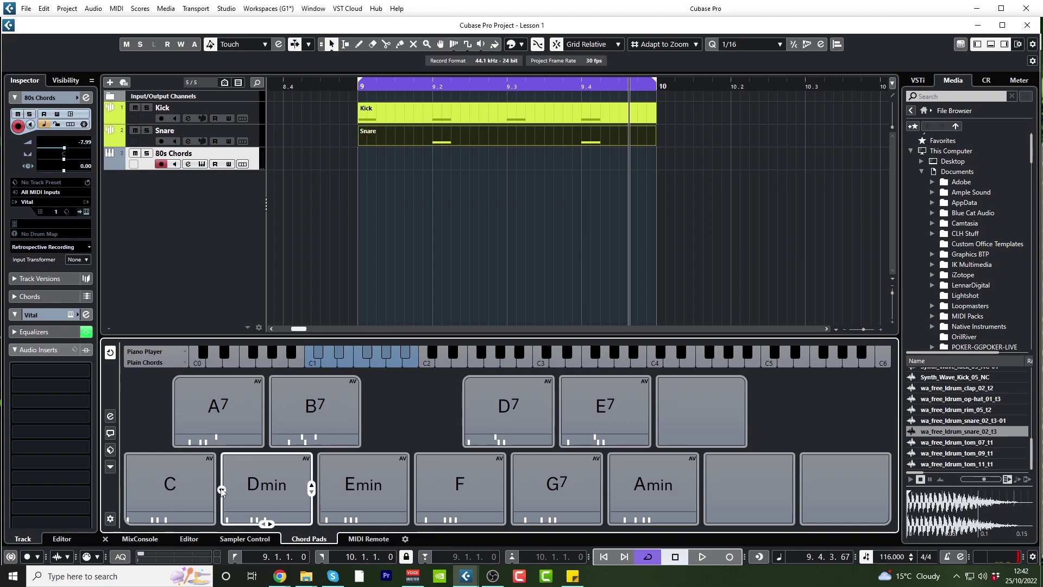
left_click(171, 484)
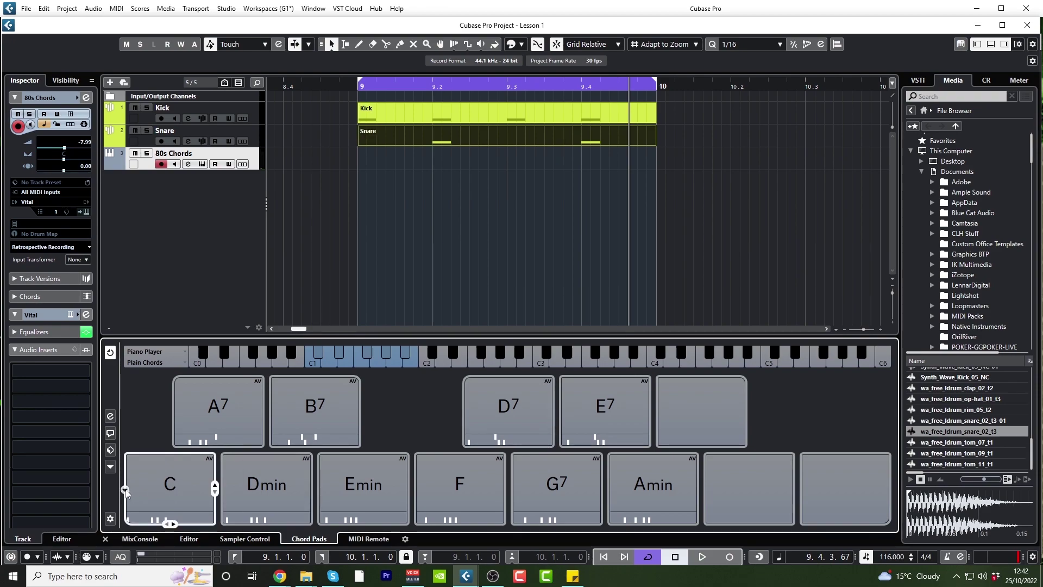
left_click(124, 492)
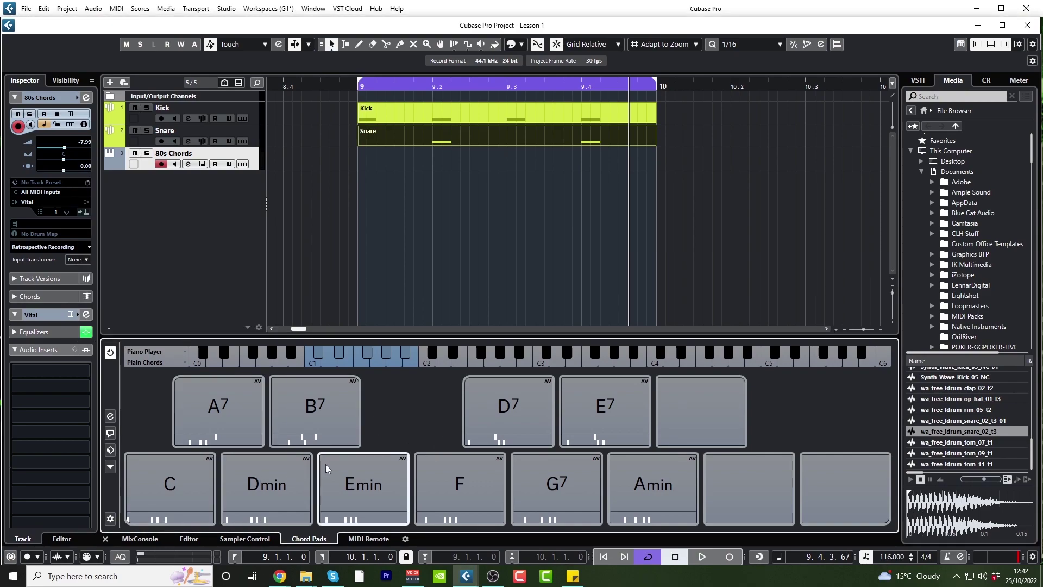
mouse_move(321, 464)
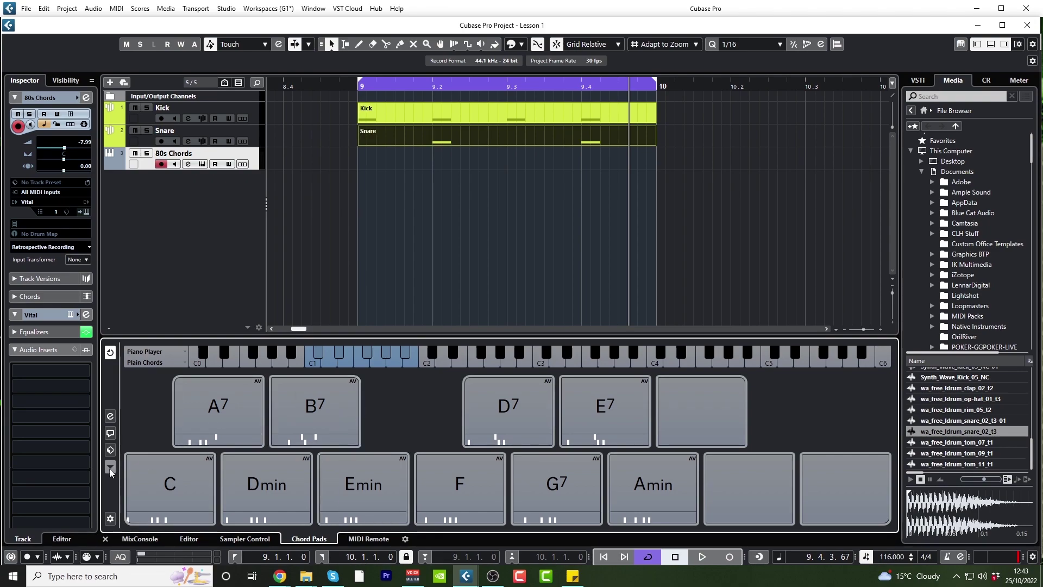
Load the Minor Scale Key C preset onto the Chord Pads
left_click(110, 450)
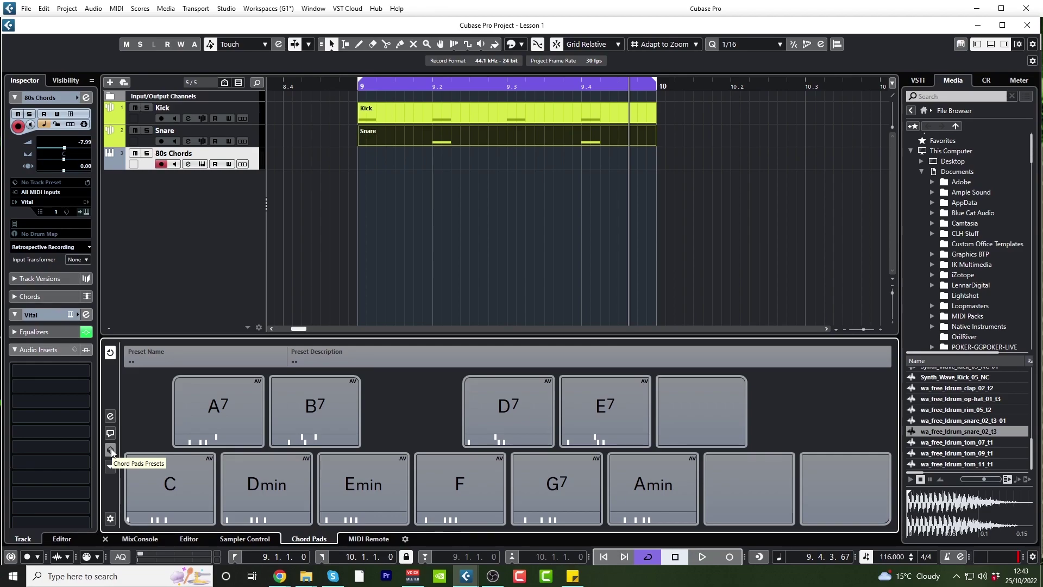
left_click(111, 450)
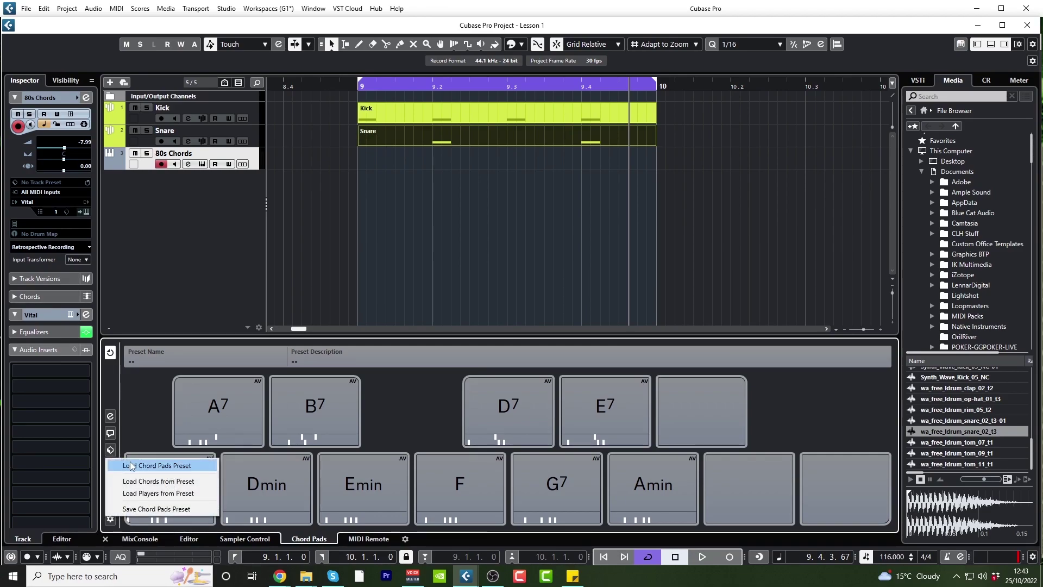
left_click(156, 465)
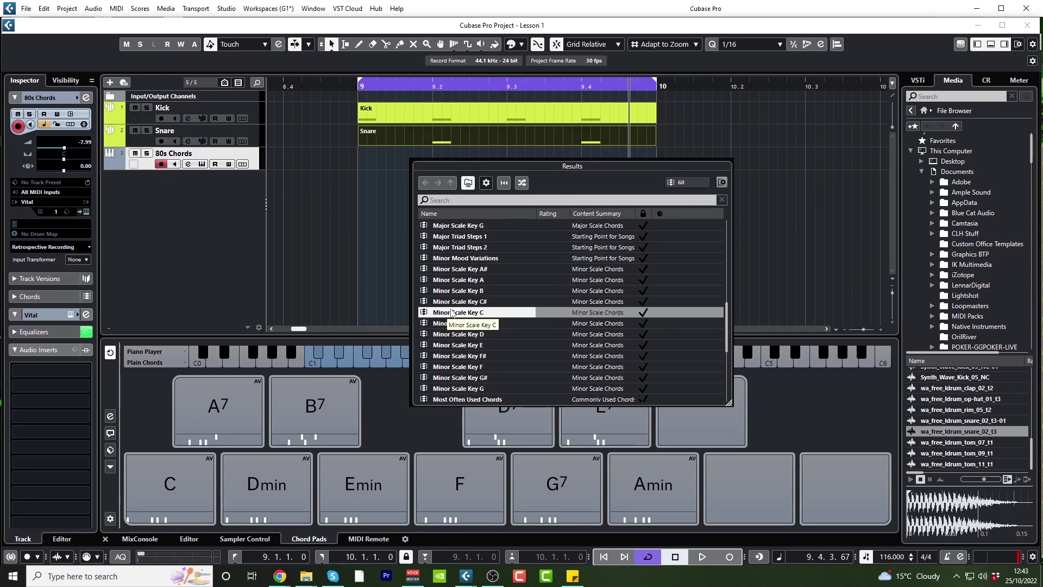
double_click(471, 313)
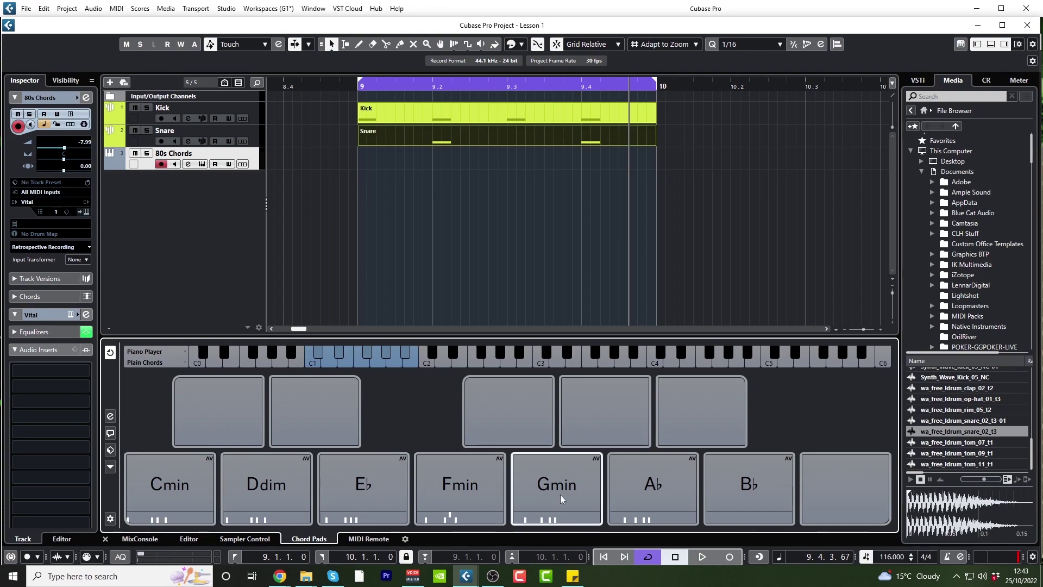
Audition the Cmin, Ddim, Eb, Fmin and Gmin chord pads
left_click(136, 488)
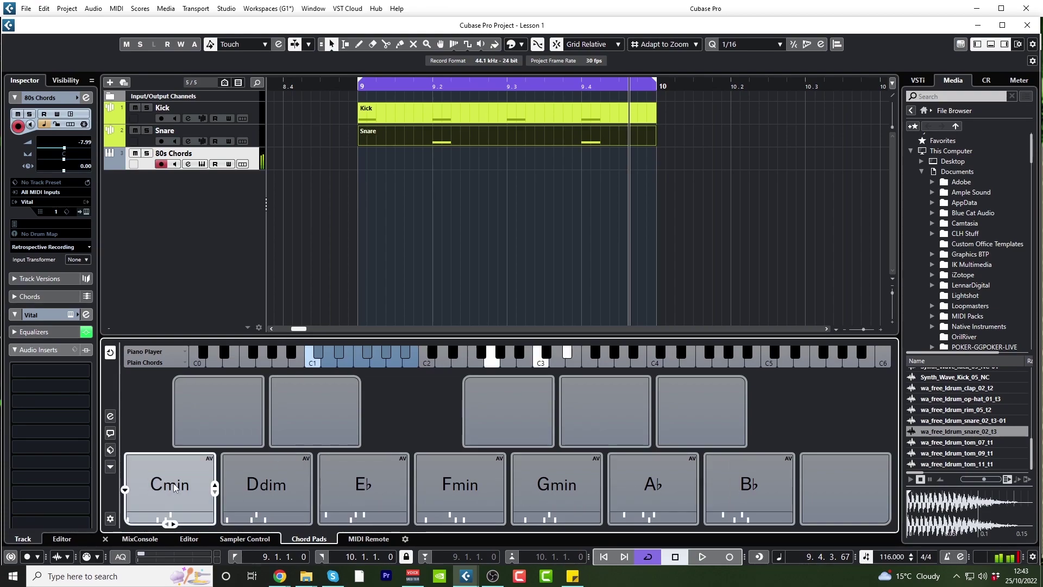
left_click(250, 483)
left_click(352, 488)
left_click(445, 483)
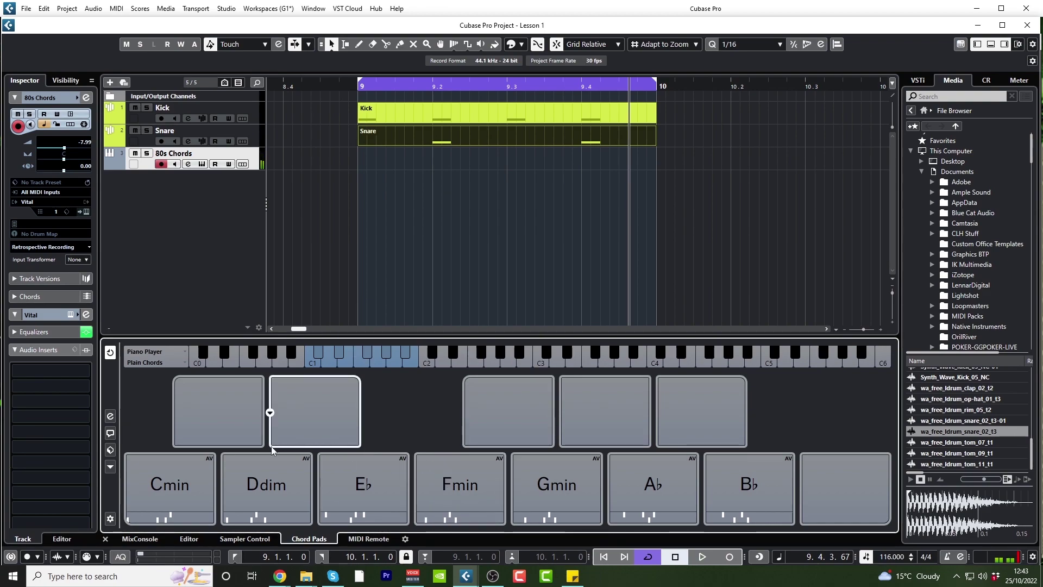
left_click(166, 494)
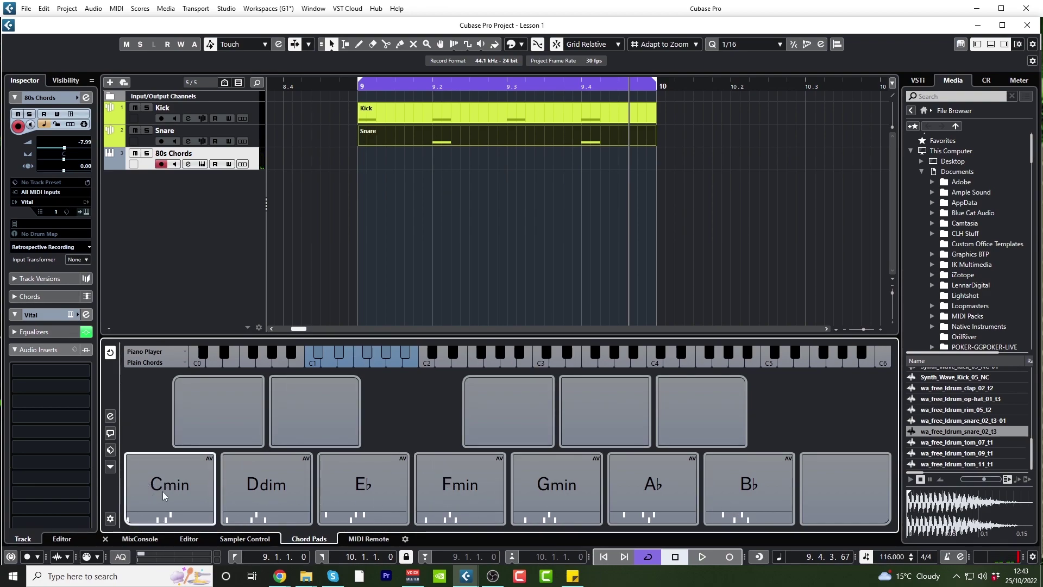
left_click(554, 489)
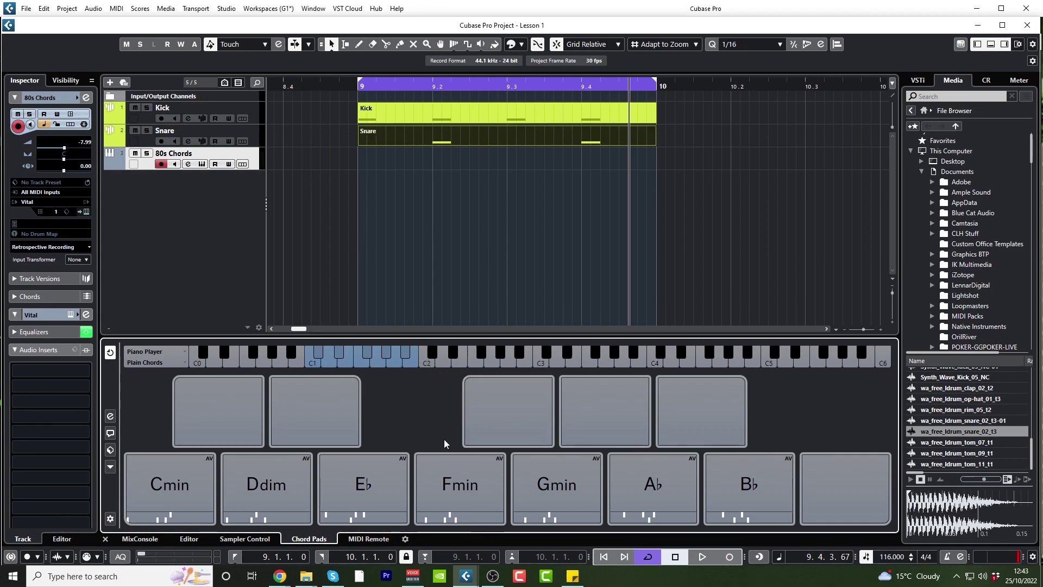
Lock all chord pads, then audition the Cmin, Ddim, Eb, Fmin and Gmin pads
right_click(108, 469)
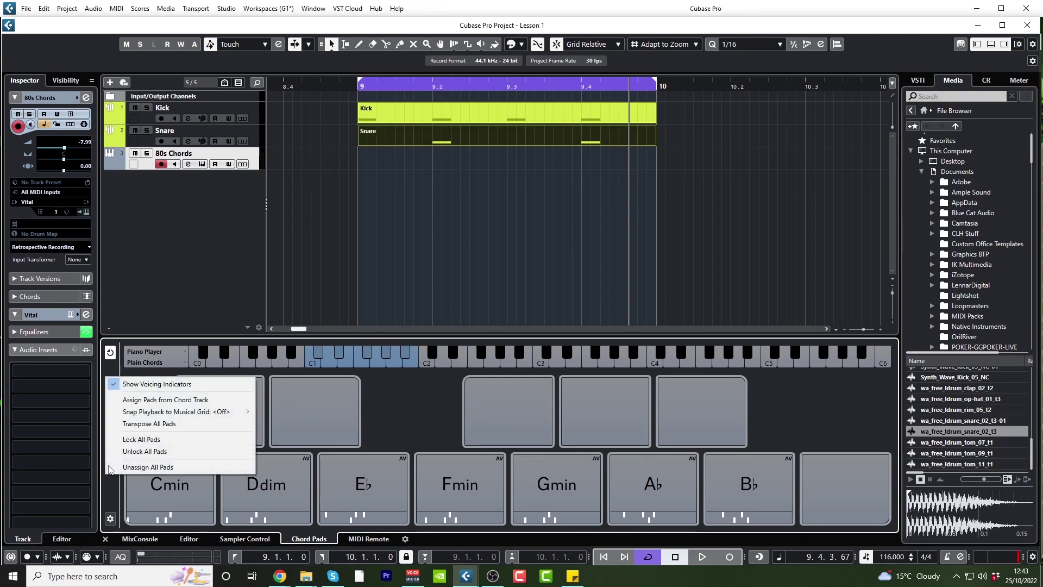
left_click(151, 440)
left_click(166, 483)
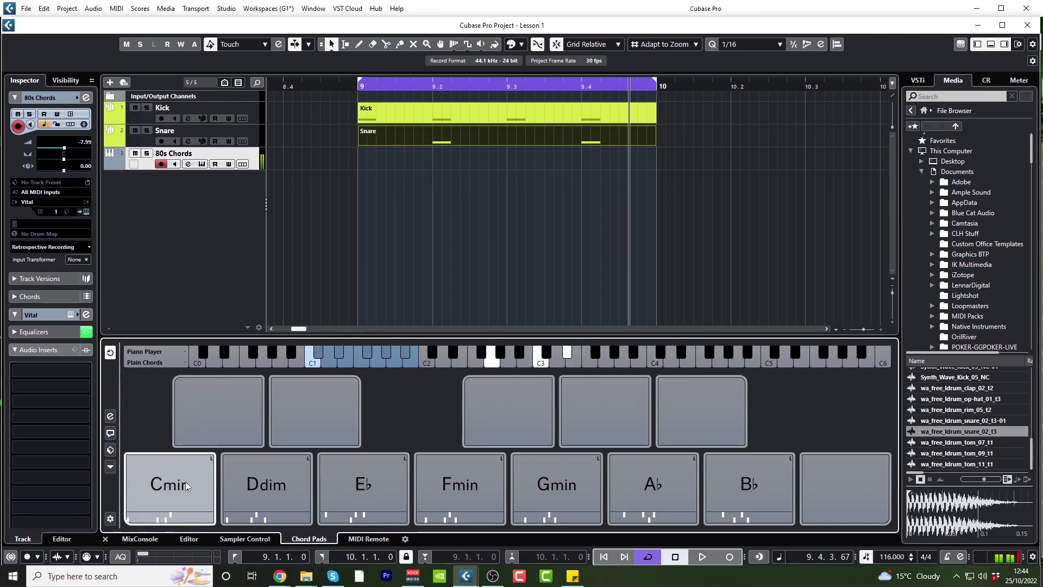
left_click(268, 483)
left_click(363, 486)
left_click(459, 488)
left_click(584, 495)
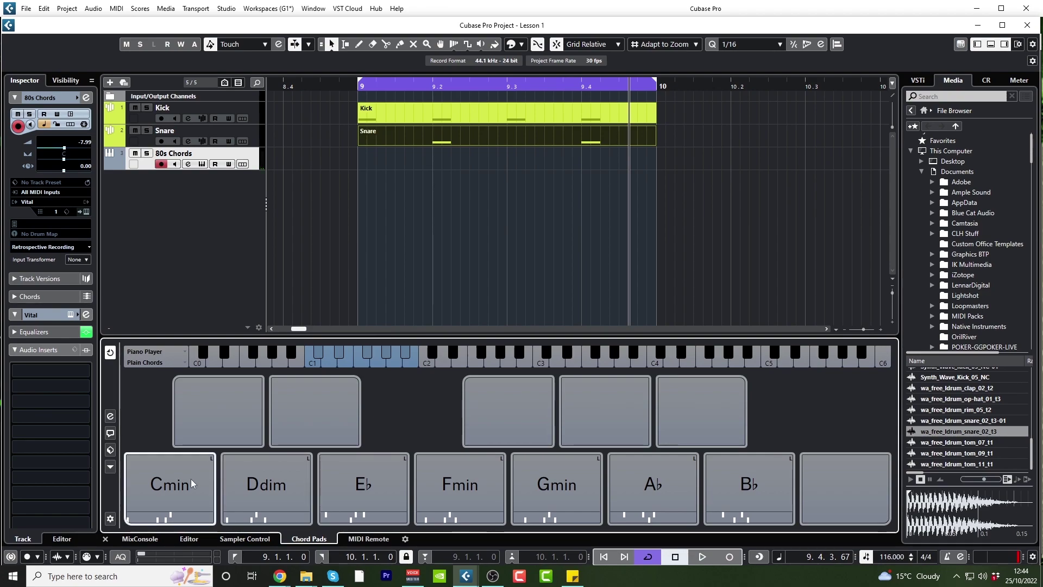
left_click(503, 497)
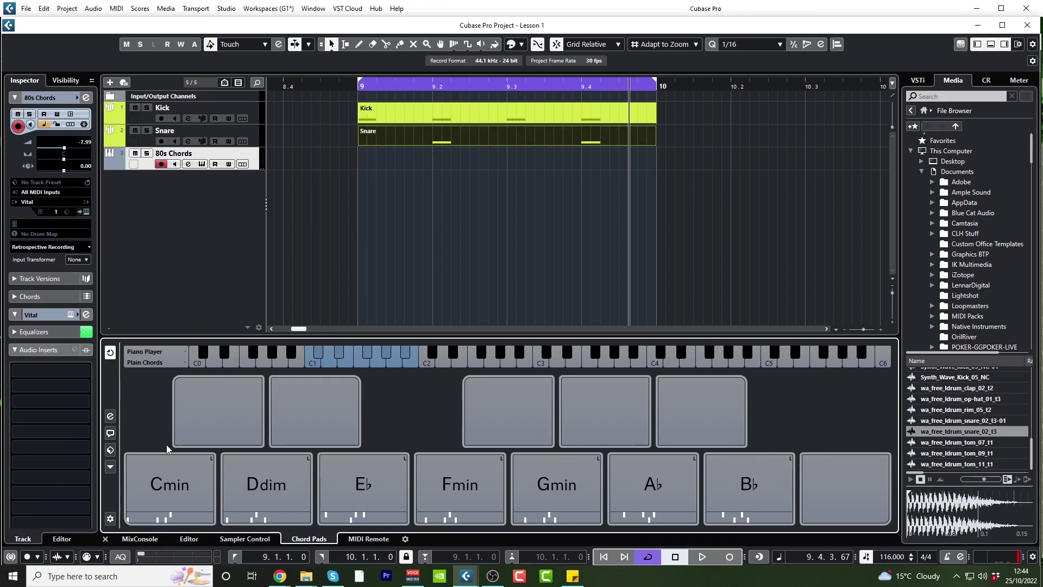
Play the Cmin, Ab, Eb, Fmin progression on the chord pads
left_click(169, 490)
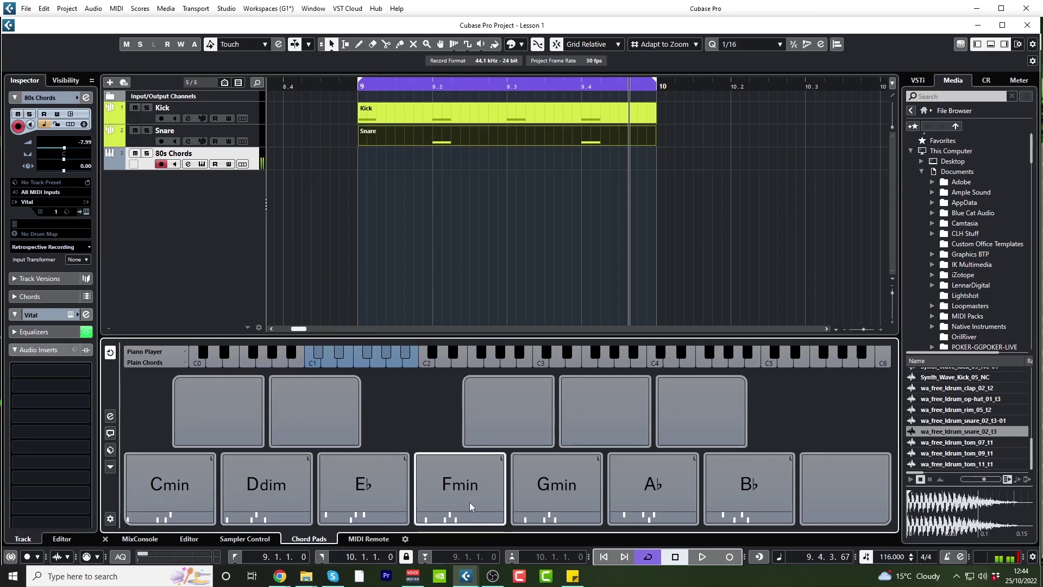
left_click(629, 487)
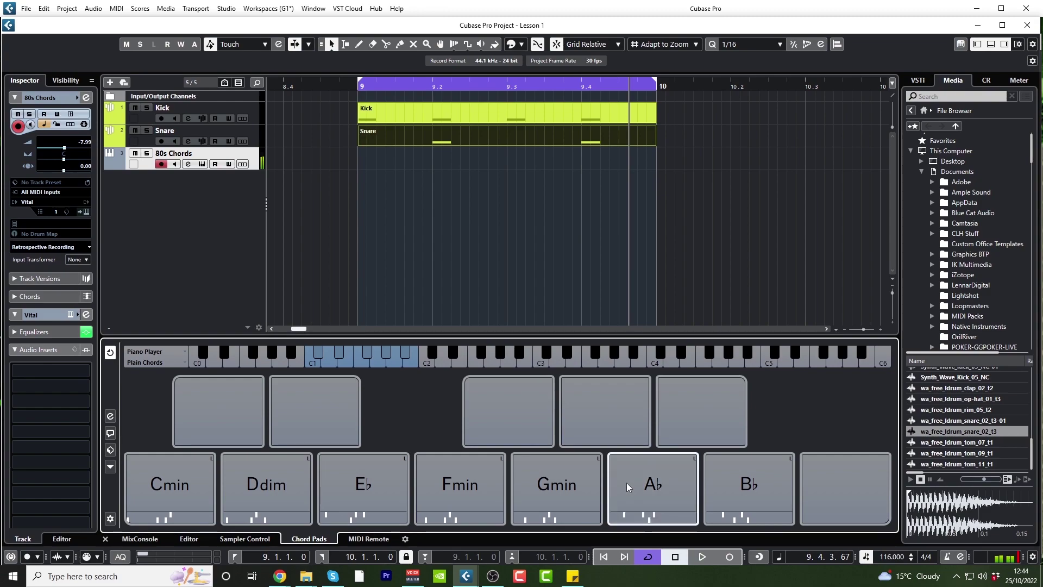
left_click(353, 486)
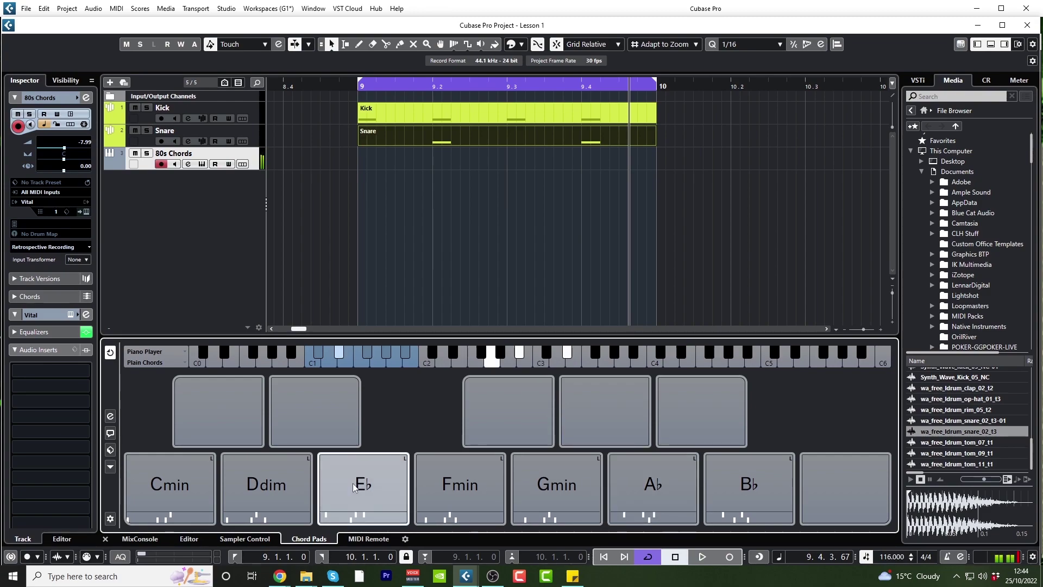
left_click(470, 491)
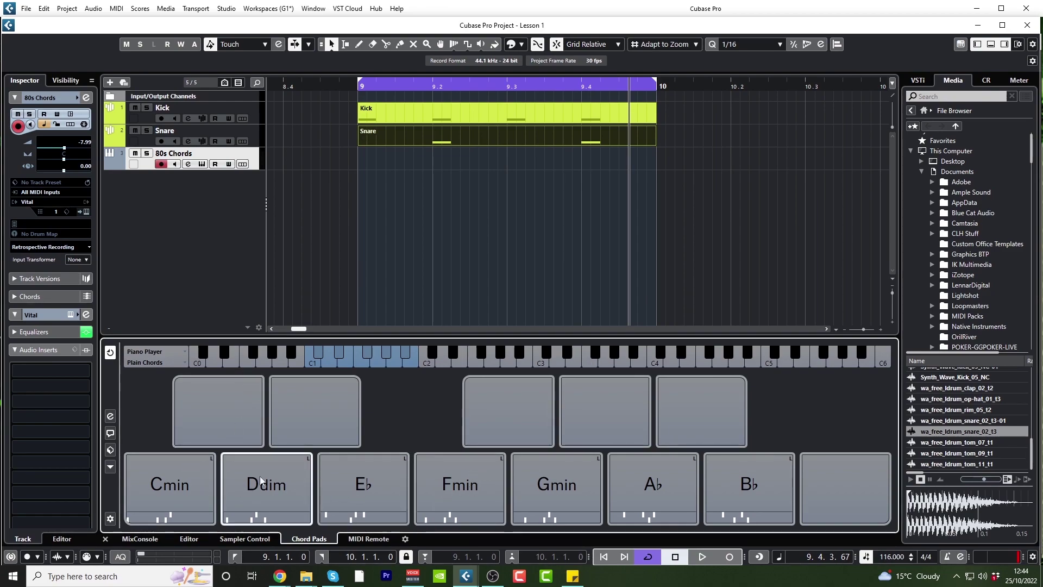
Place a Cmin chord event on the 80s Chords track at bar 9
left_click_drag(163, 481, 363, 157)
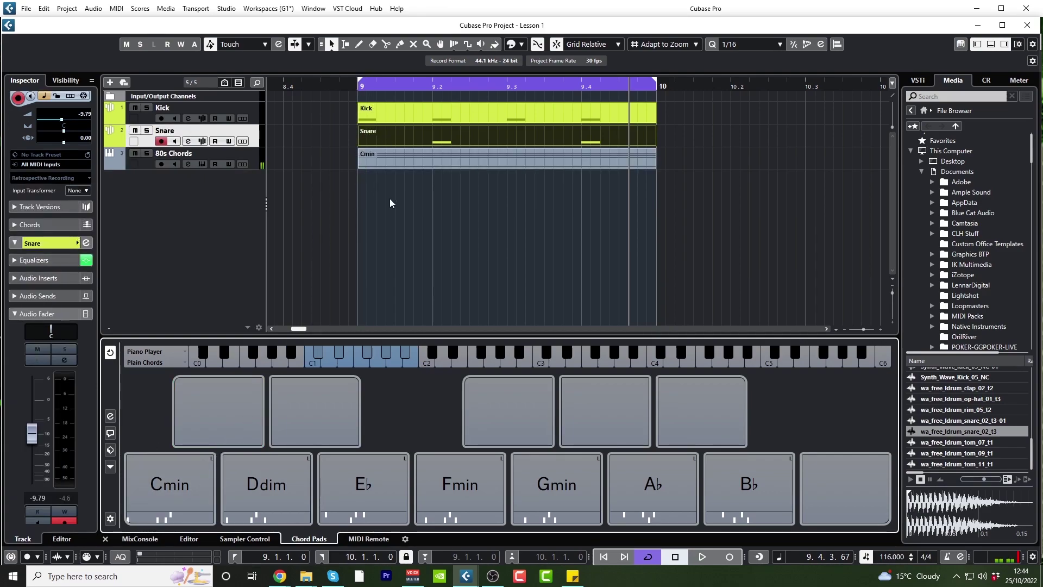
key("g")
key("g")
key("g")
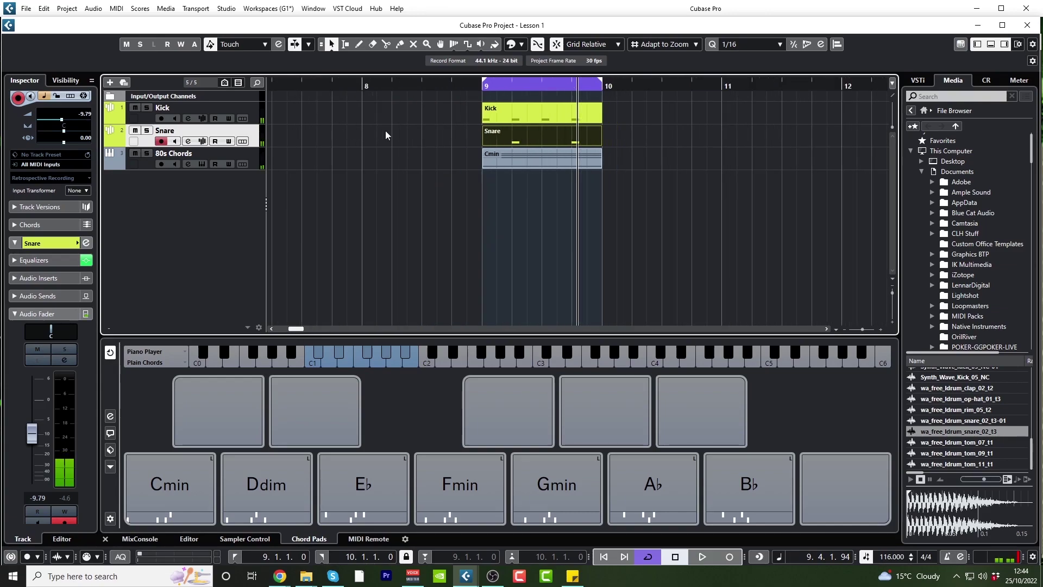
key("g")
key("g")
Repeat the Kick and Snare parts through bar 12 and extend the loop to bar 13
left_click_drag(511, 104, 593, 143)
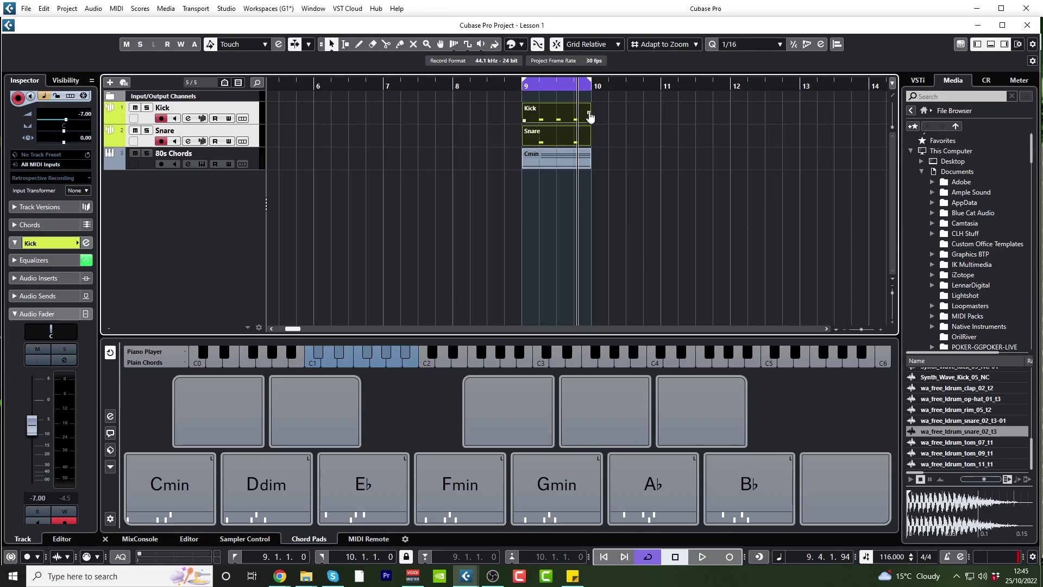
left_click_drag(590, 117, 640, 122)
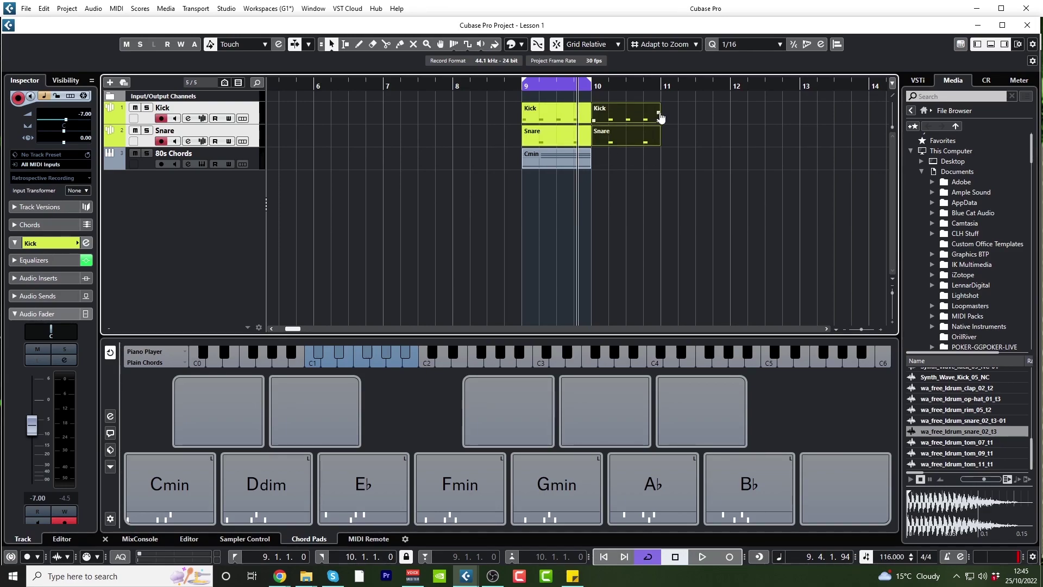
left_click_drag(673, 137, 552, 111)
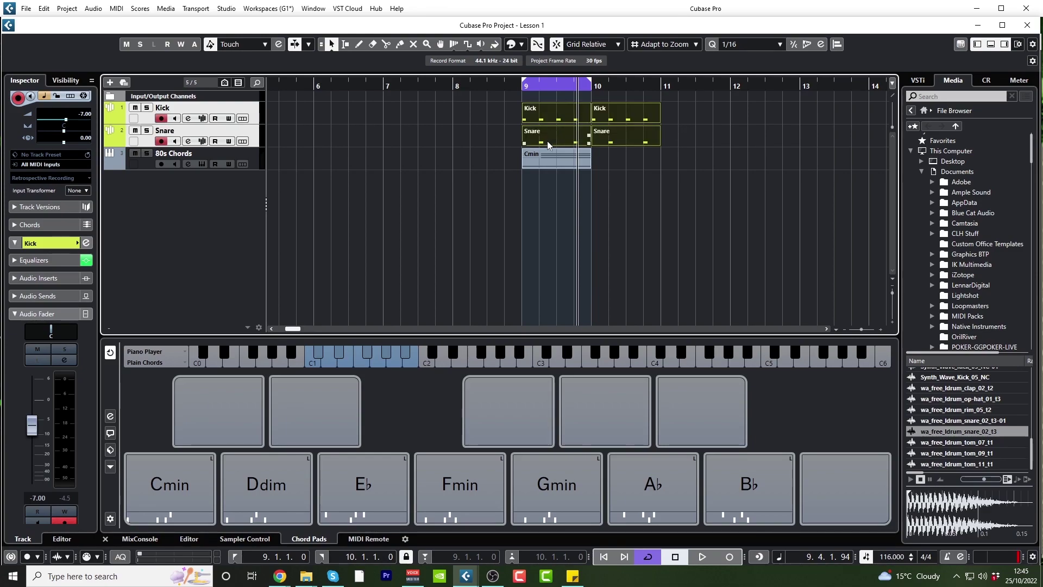
key("ctrl+d")
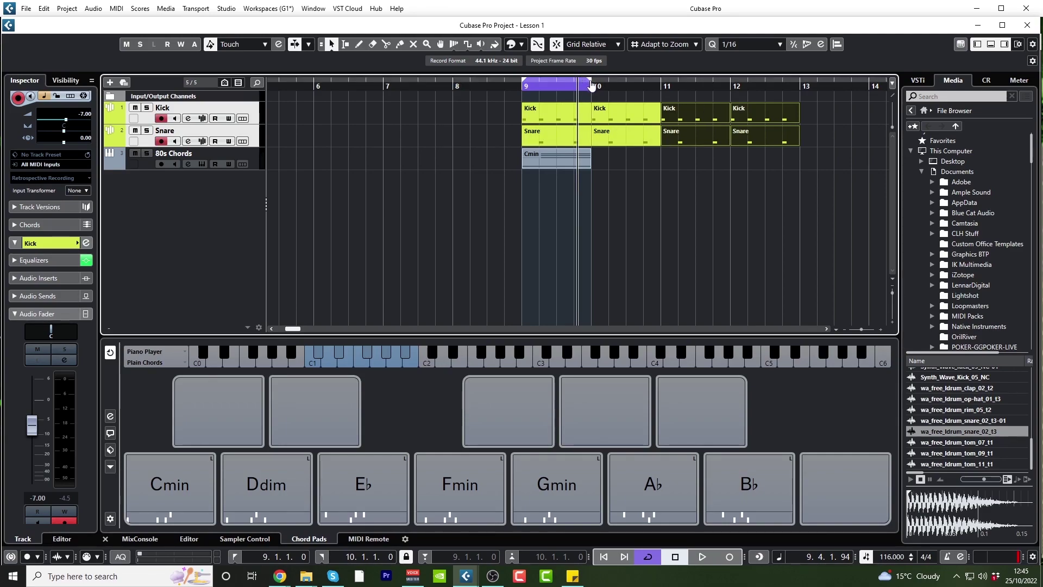
left_click_drag(591, 85, 800, 86)
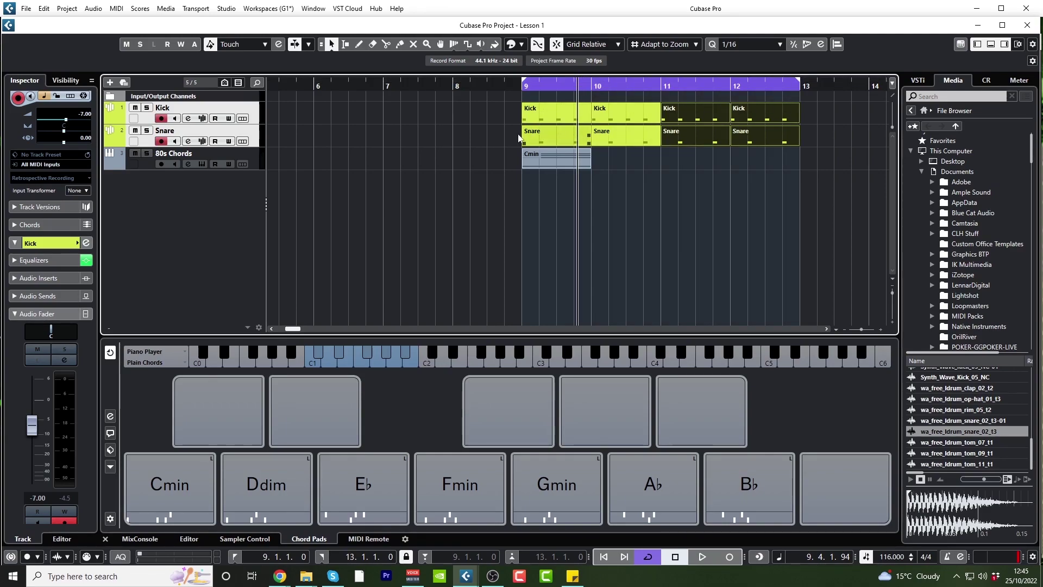
scroll(423, 155, "right", 2)
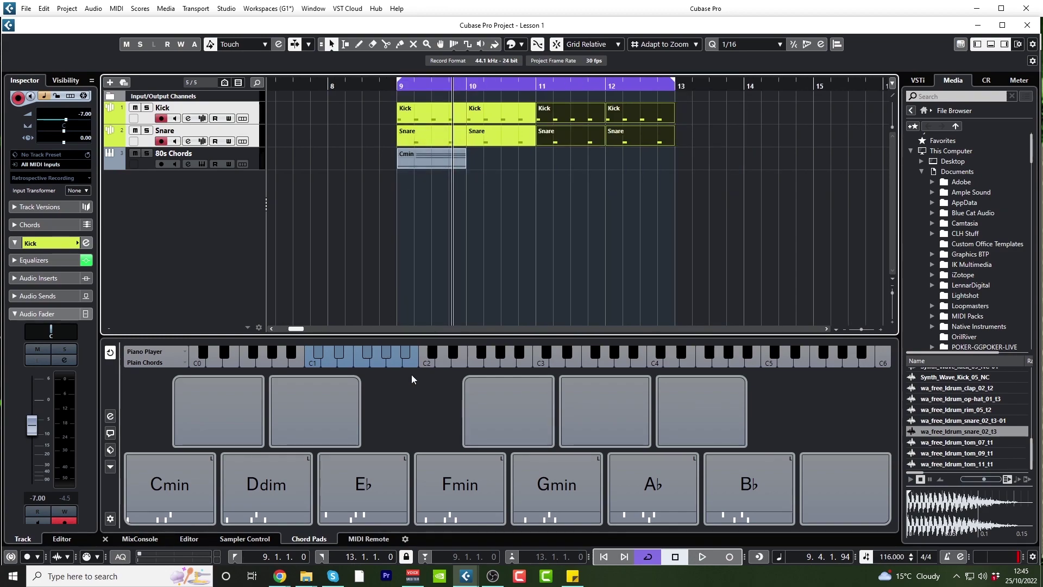
Audition the Ab pad on the 80s Chords track and drop it at bar 10
left_click_drag(645, 483, 646, 482)
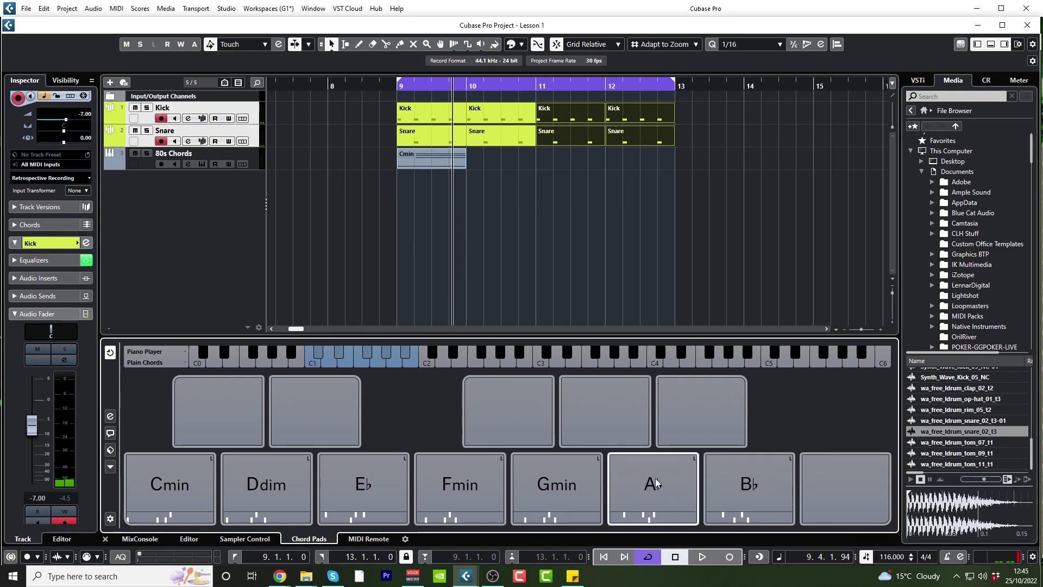
left_click_drag(655, 478, 155, 84)
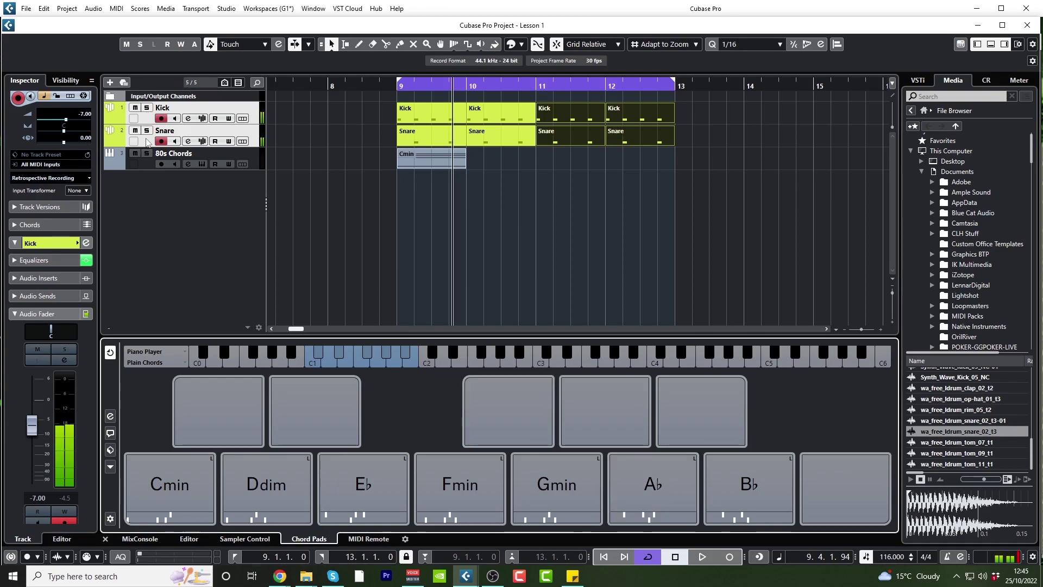
left_click(142, 167)
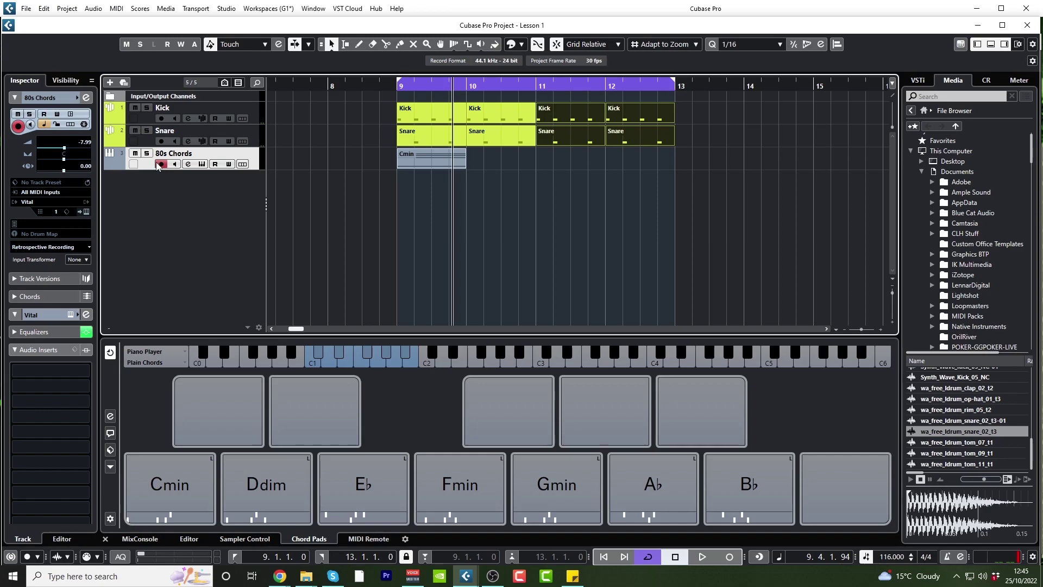
left_click(682, 484)
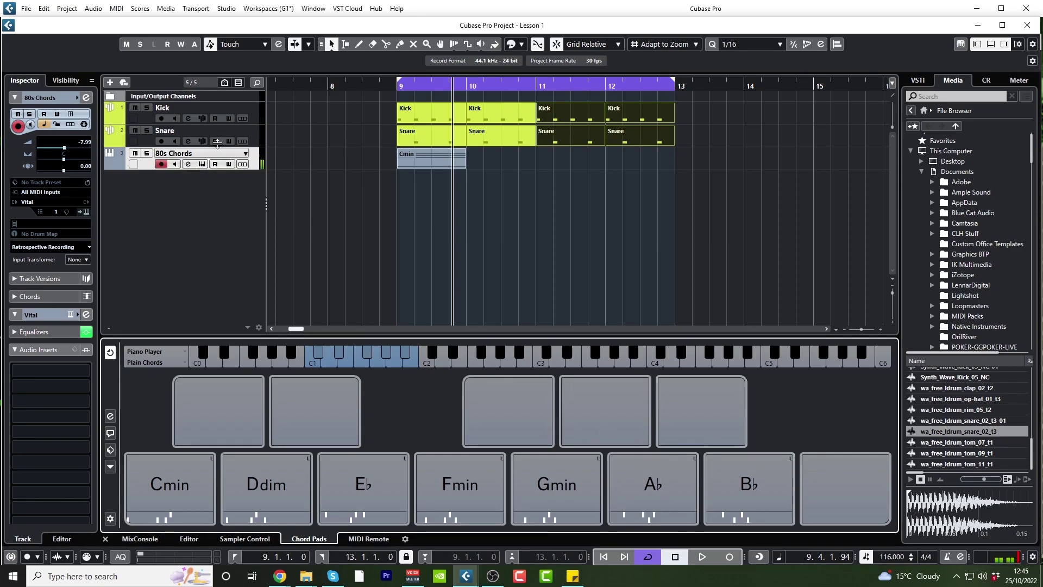
left_click(673, 490)
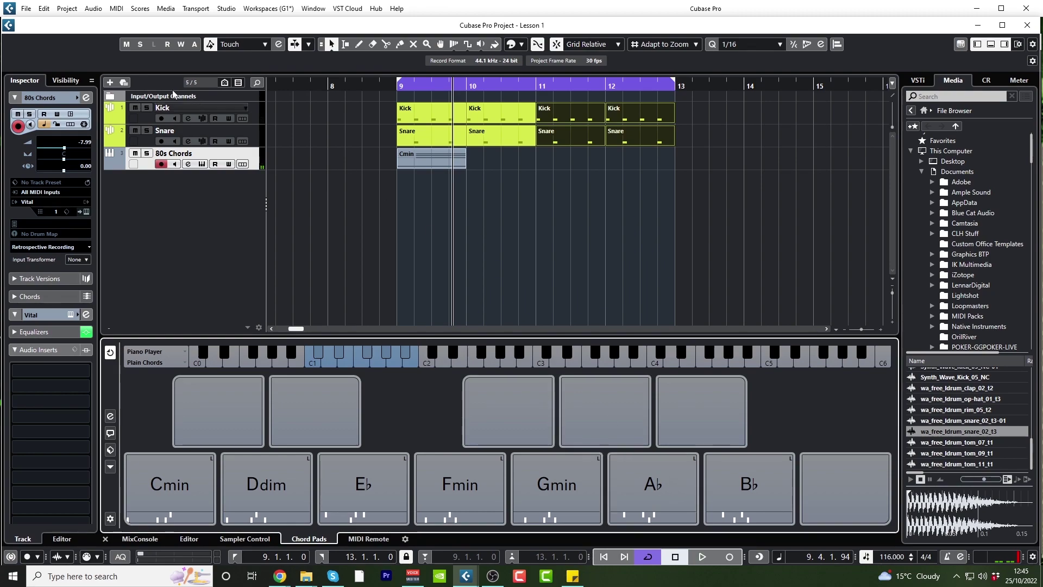
left_click(668, 469)
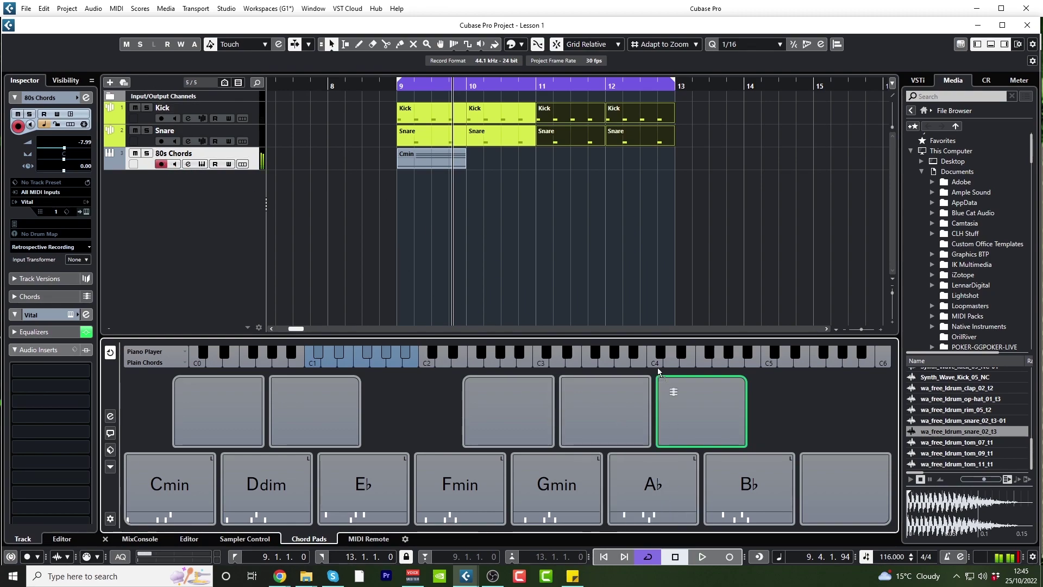
left_click_drag(673, 391, 489, 160)
left_click(591, 258)
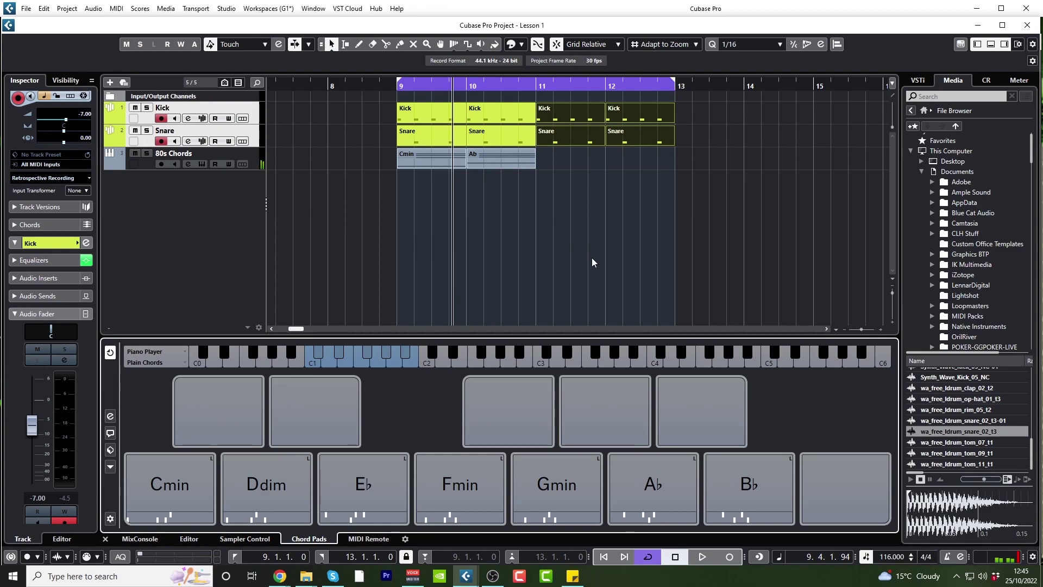
double_click(434, 155)
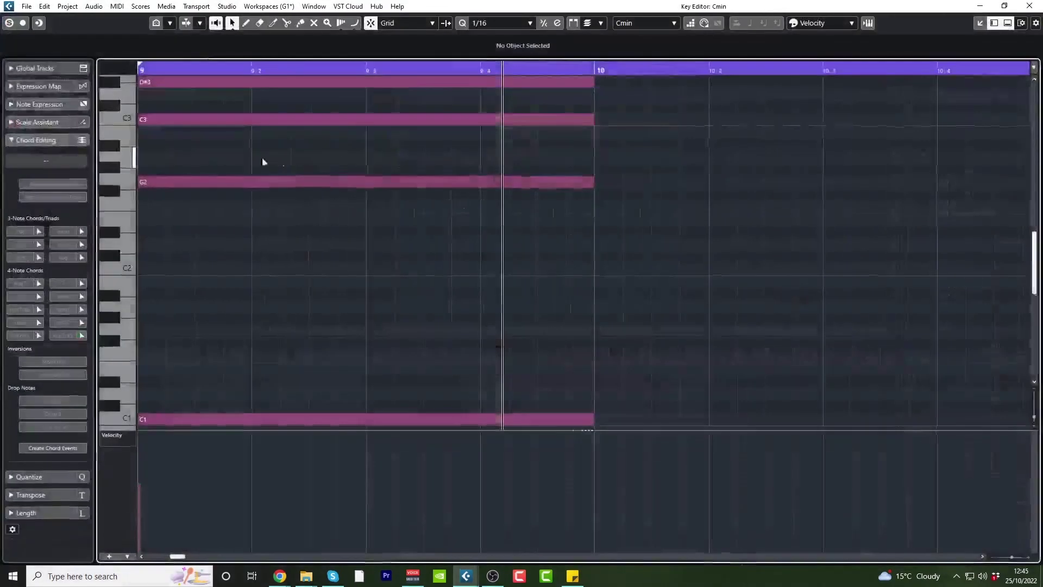
scroll(275, 207, "up", 3)
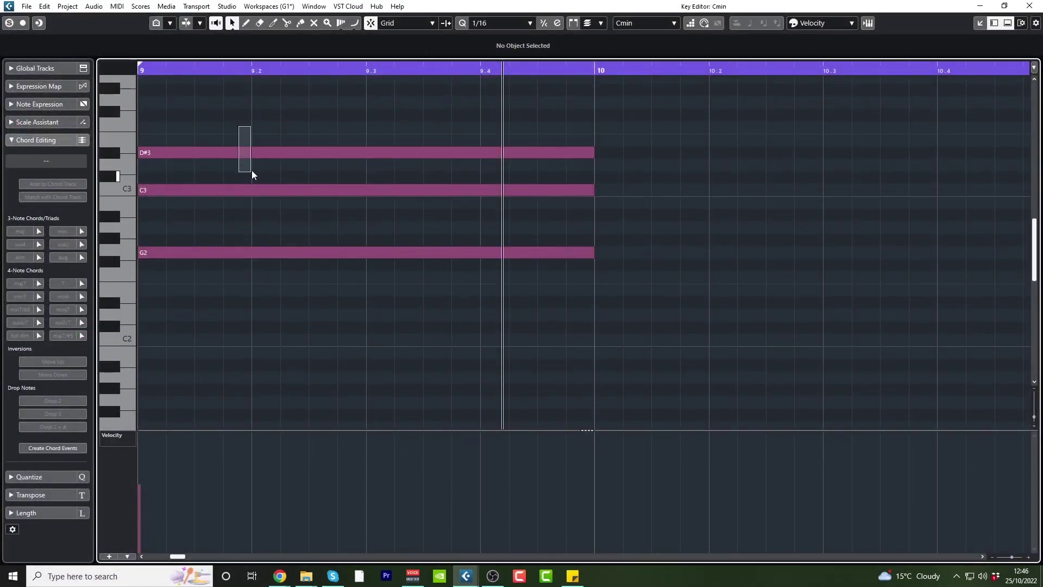
left_click_drag(252, 171, 438, 176)
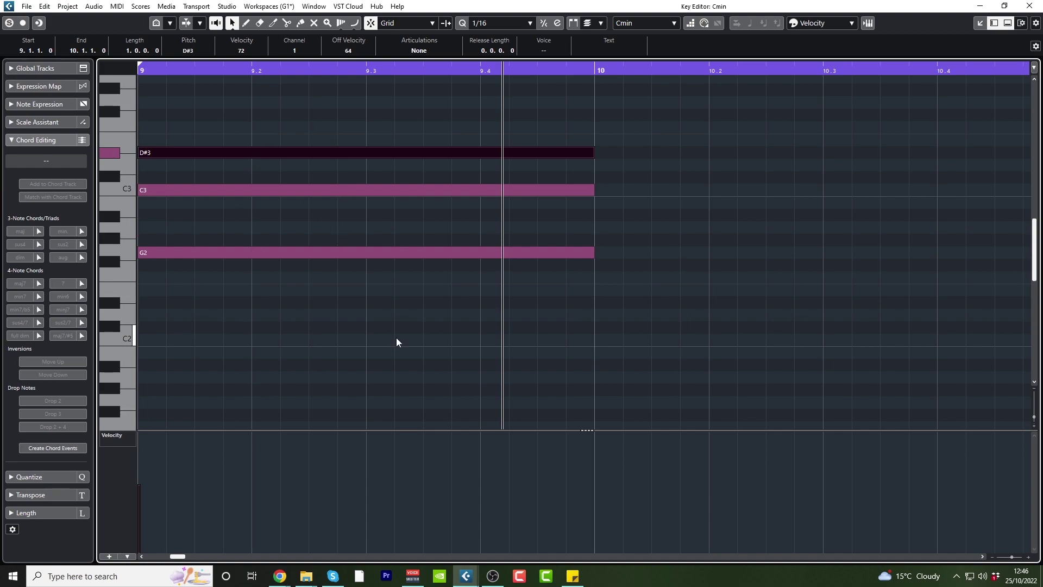
scroll(396, 341, "down", 3)
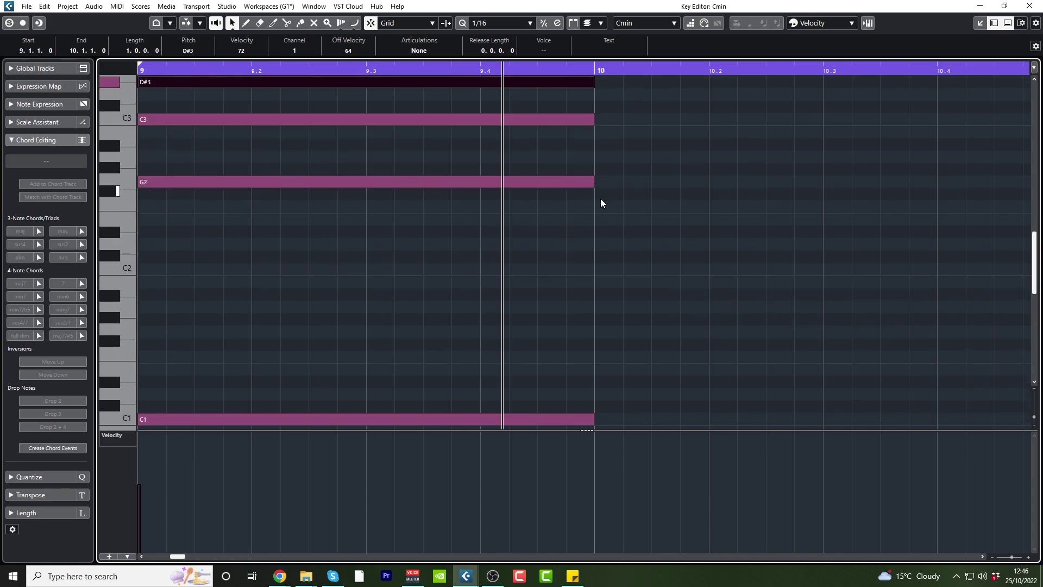
left_click(586, 185)
left_click_drag(587, 185, 345, 190)
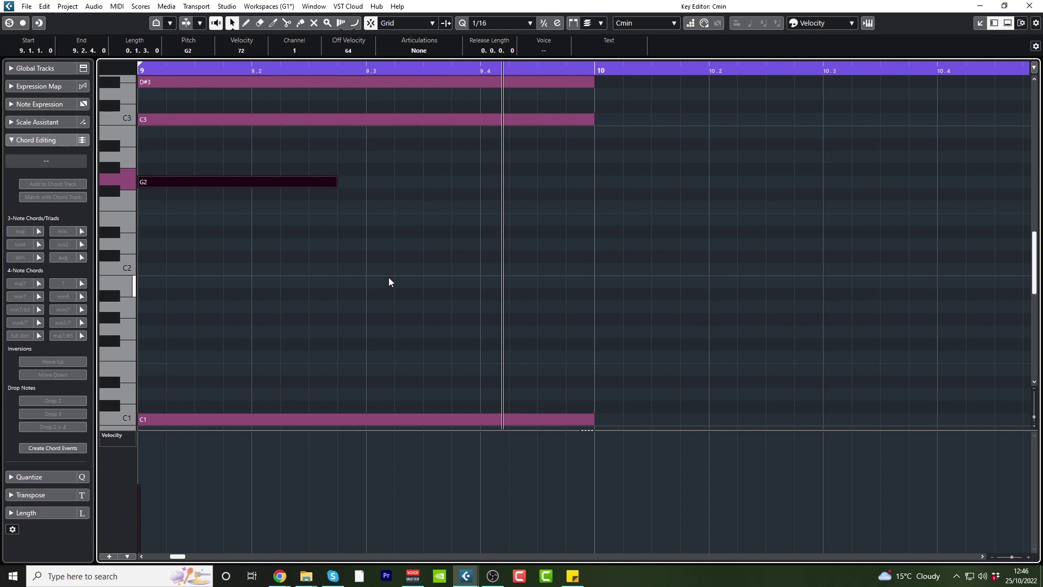
key("ctrl+z")
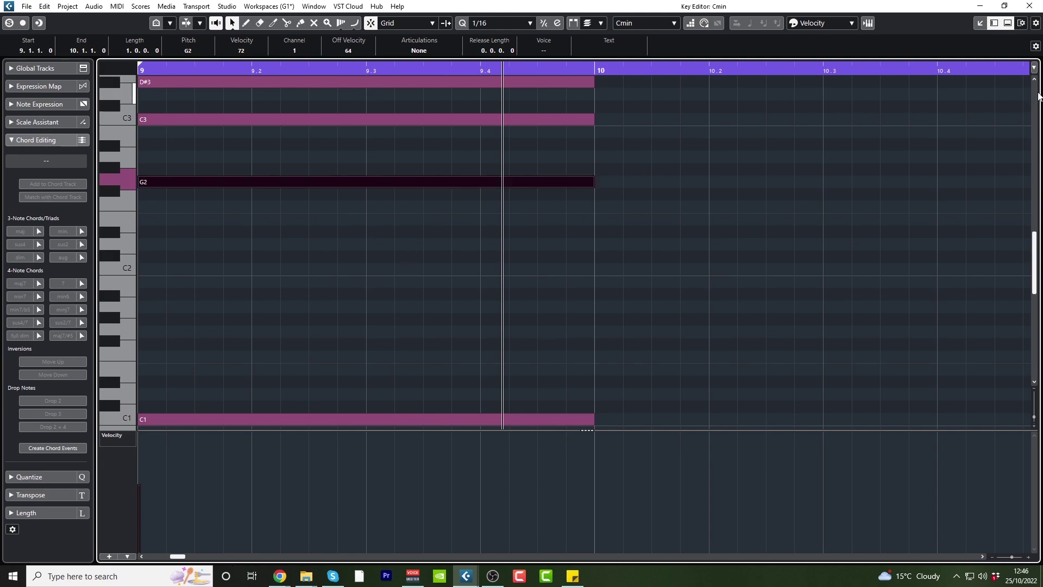
left_click(1029, 6)
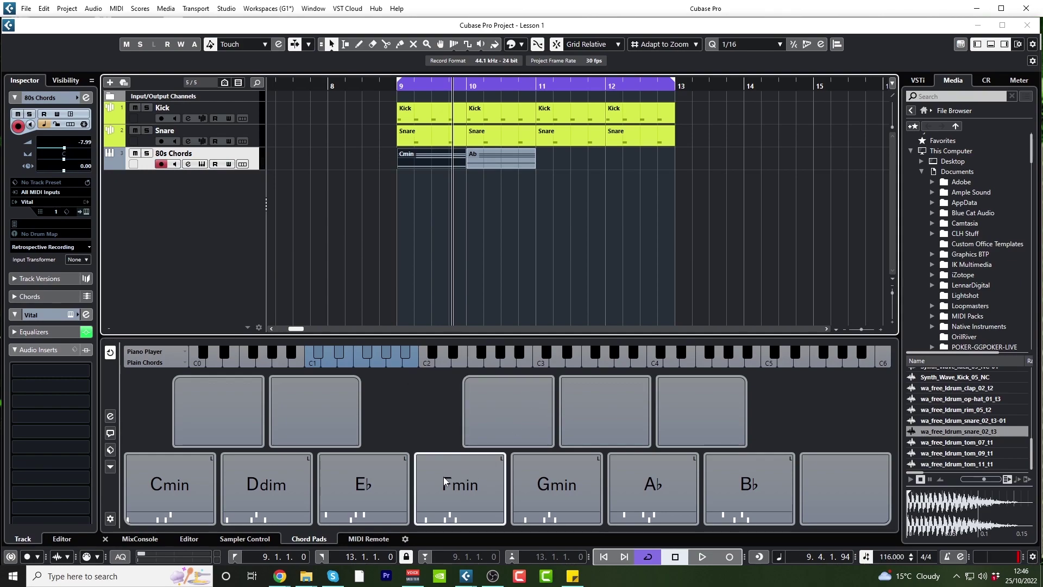
Drop the Eb pad at bar 11 and the Fmin pad at bar 12 on 80s Chords
left_click(374, 478)
left_click_drag(390, 477, 542, 162)
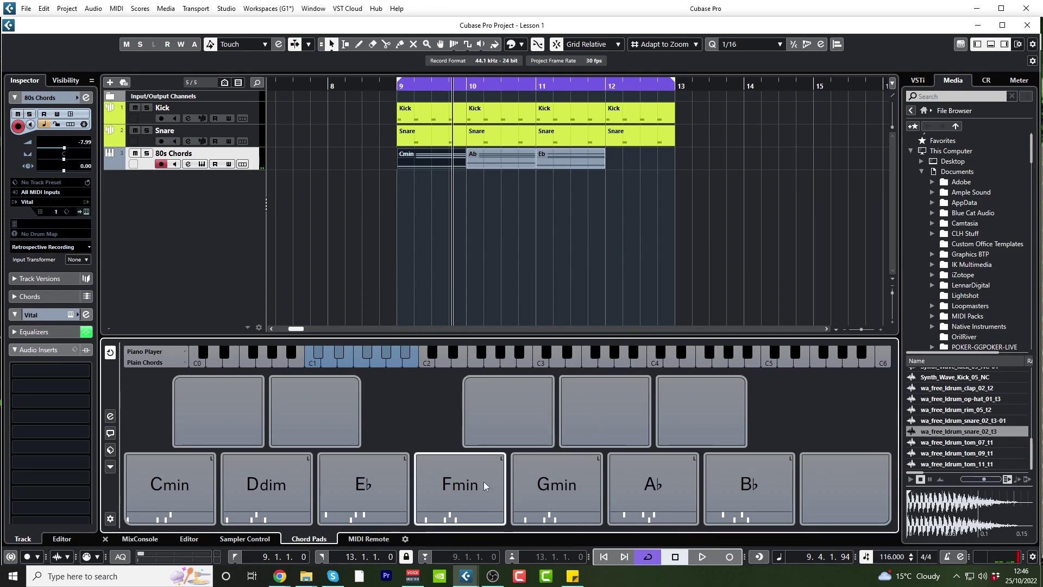
left_click(464, 485)
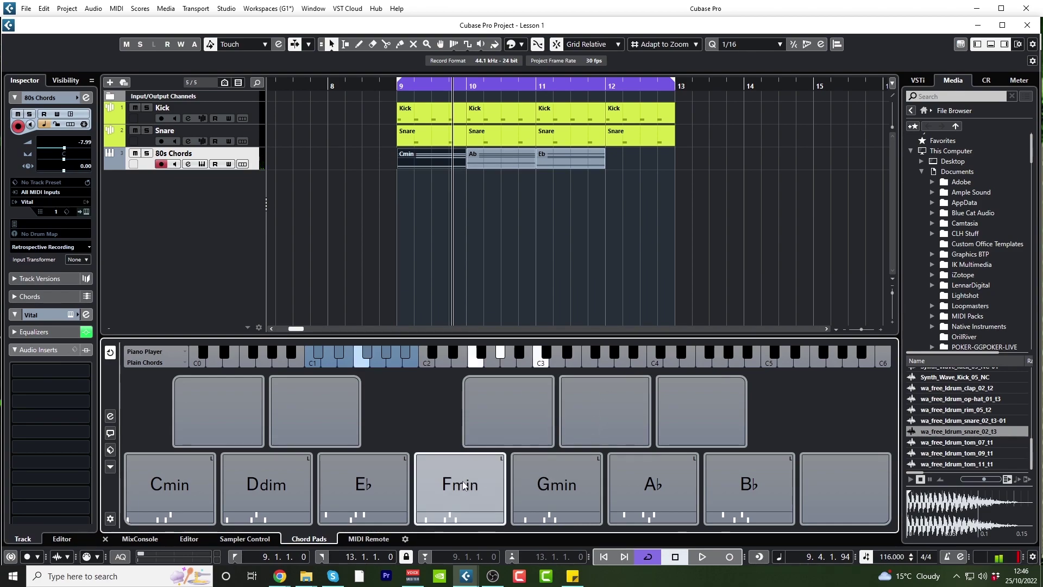
left_click_drag(464, 486, 611, 169)
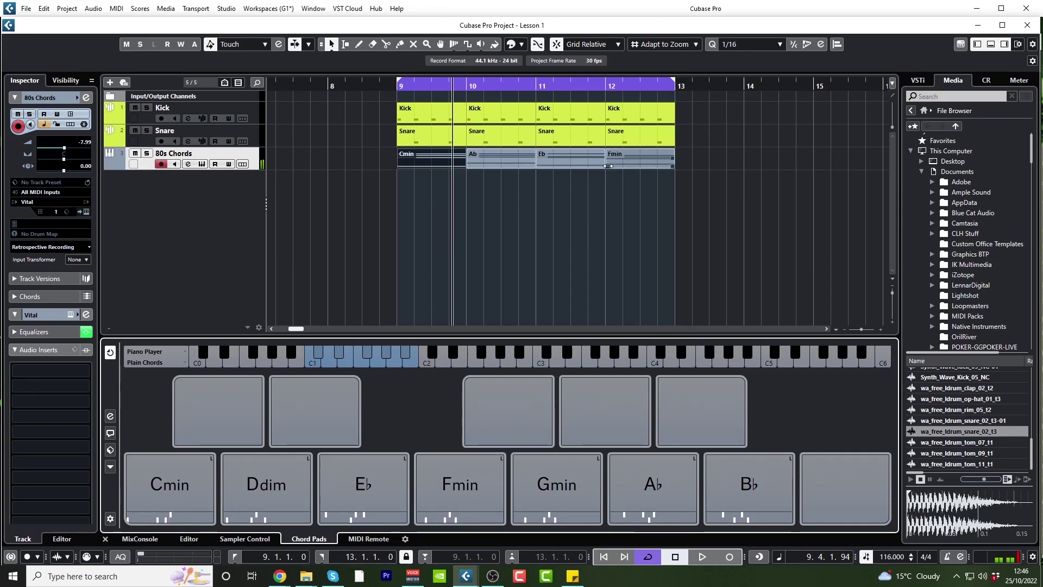
Play the loop from bar 9 while lowering the 80s Chords volume to -15.1 dB
left_click(395, 85)
key("space")
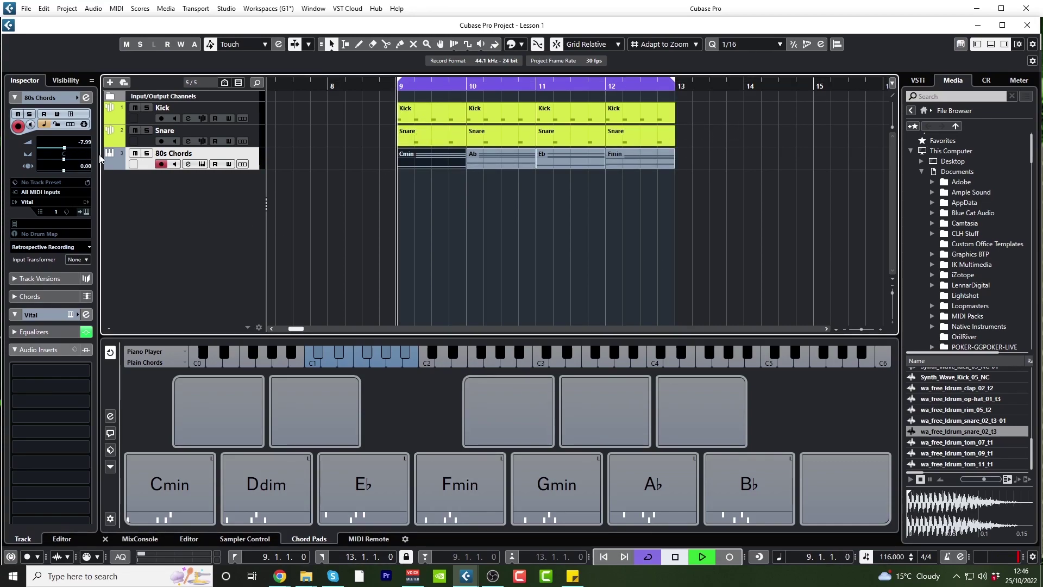
scroll(86, 159, "down", 3)
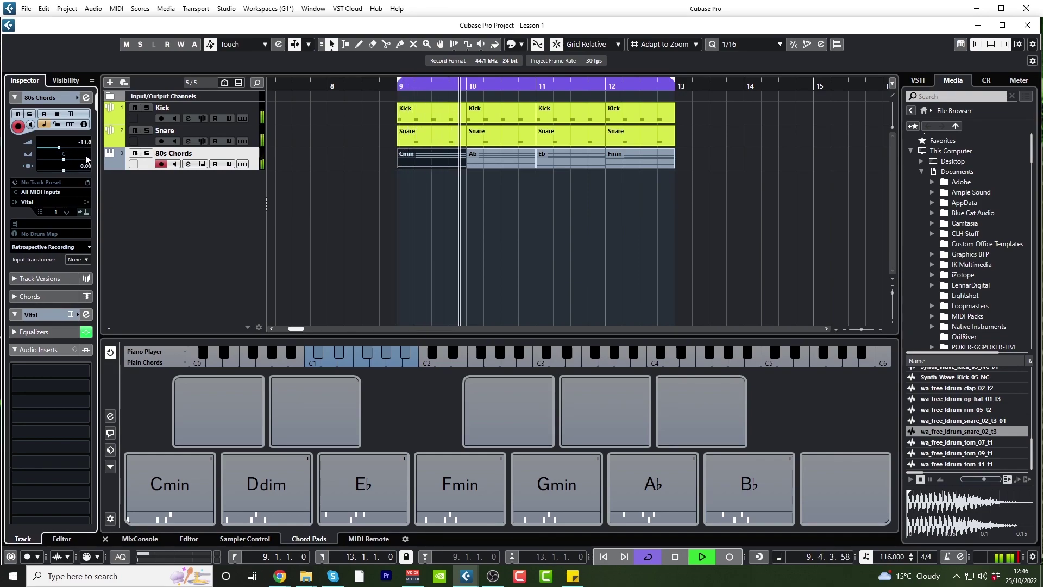
scroll(87, 167, "down", 2)
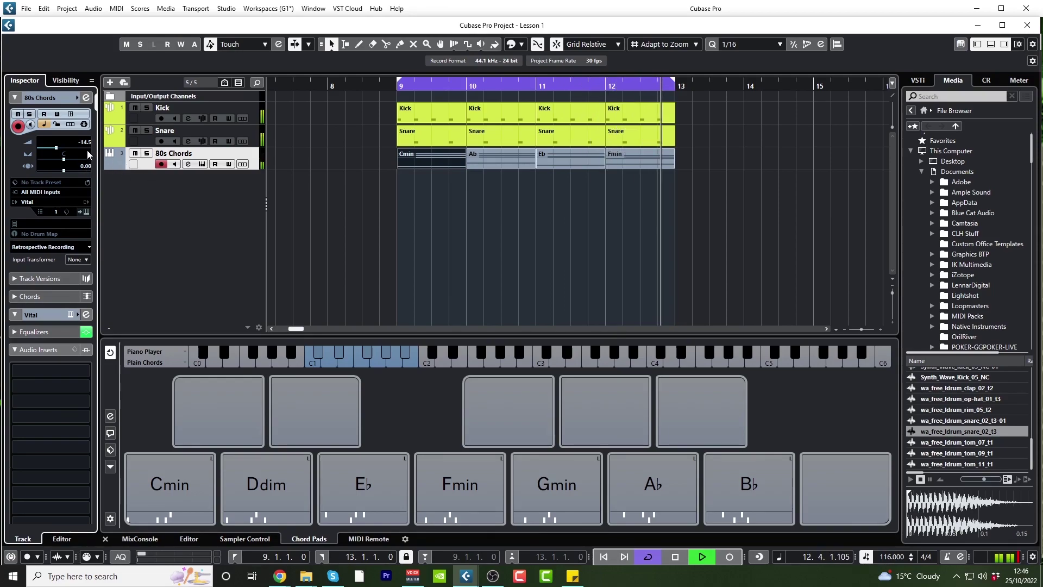
scroll(85, 151, "down", 1)
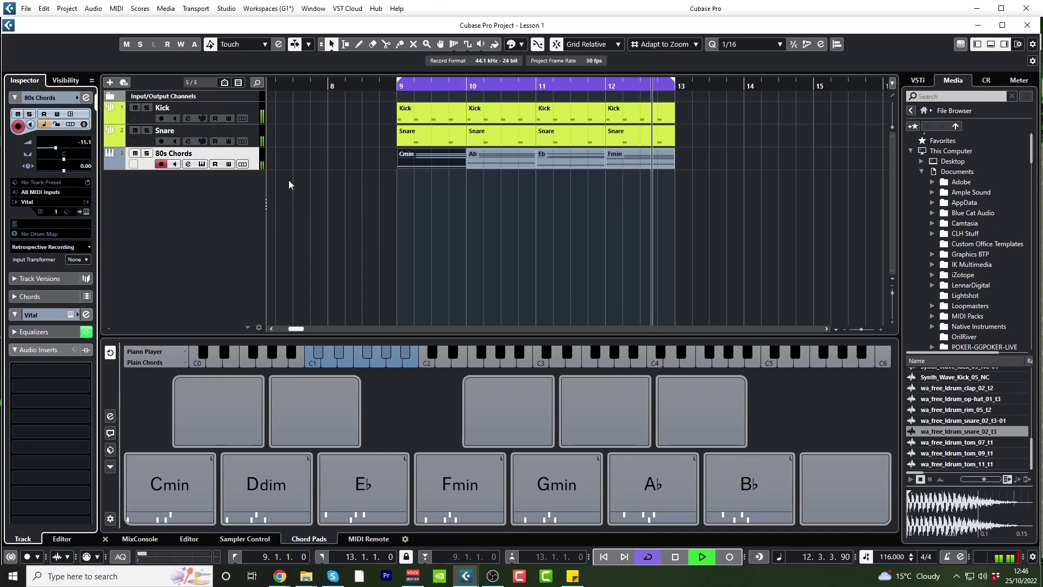
Stop playback and select the Kick track so it becomes record-enabled
key("space")
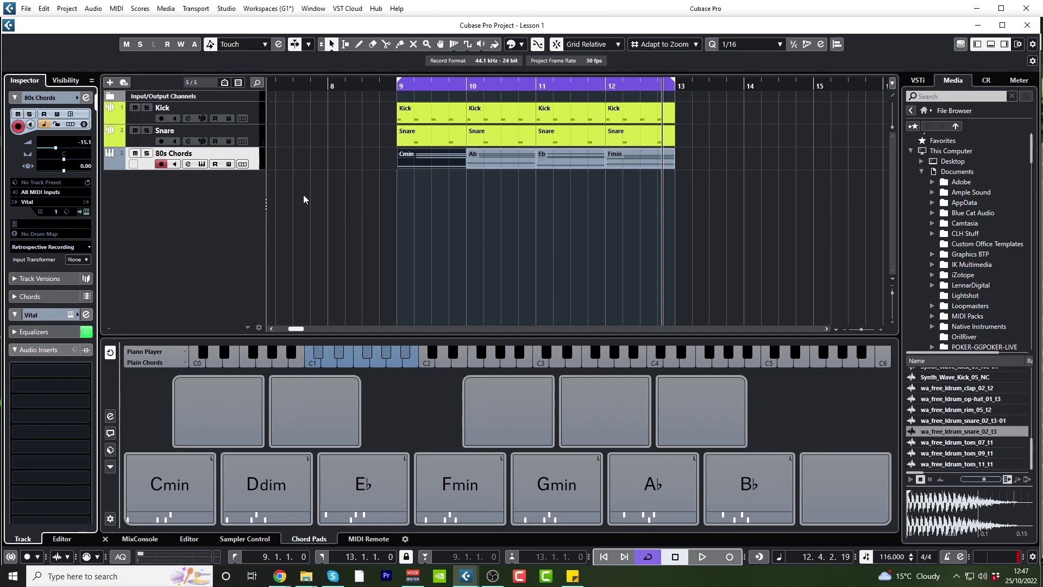
left_click(139, 121)
left_click(142, 139)
left_click(147, 121)
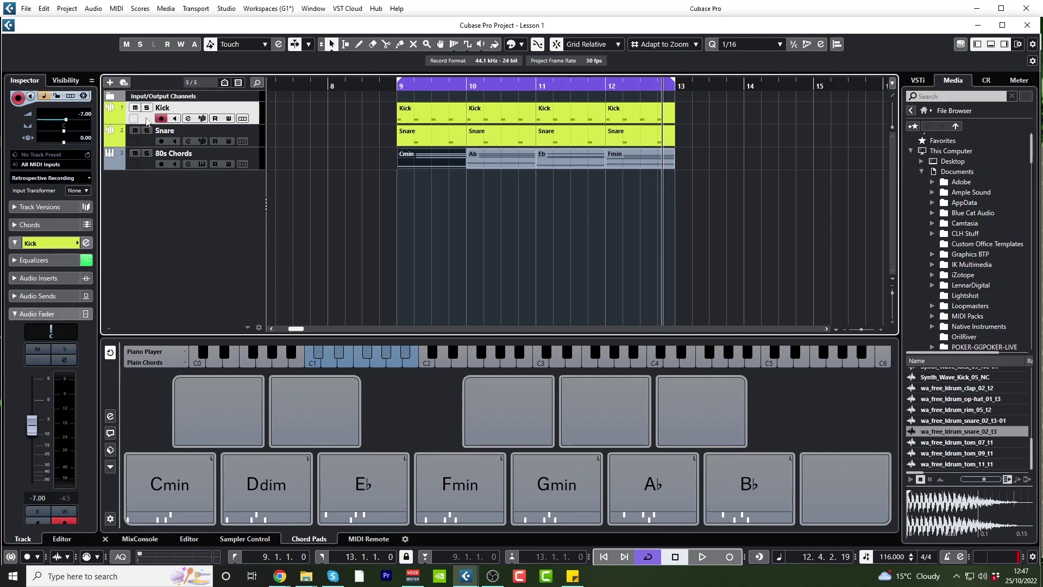
left_click(148, 140)
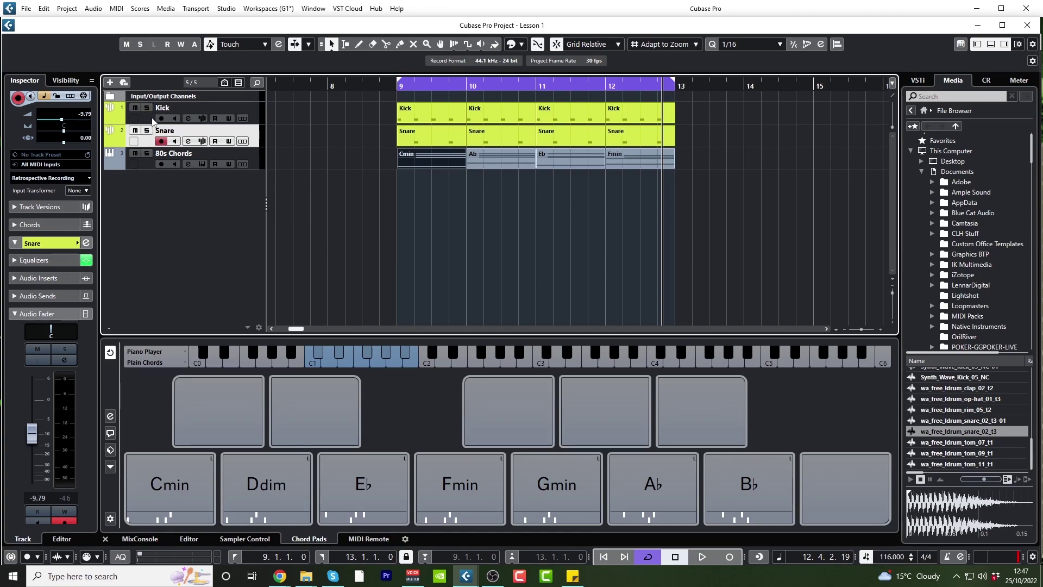
left_click(155, 121)
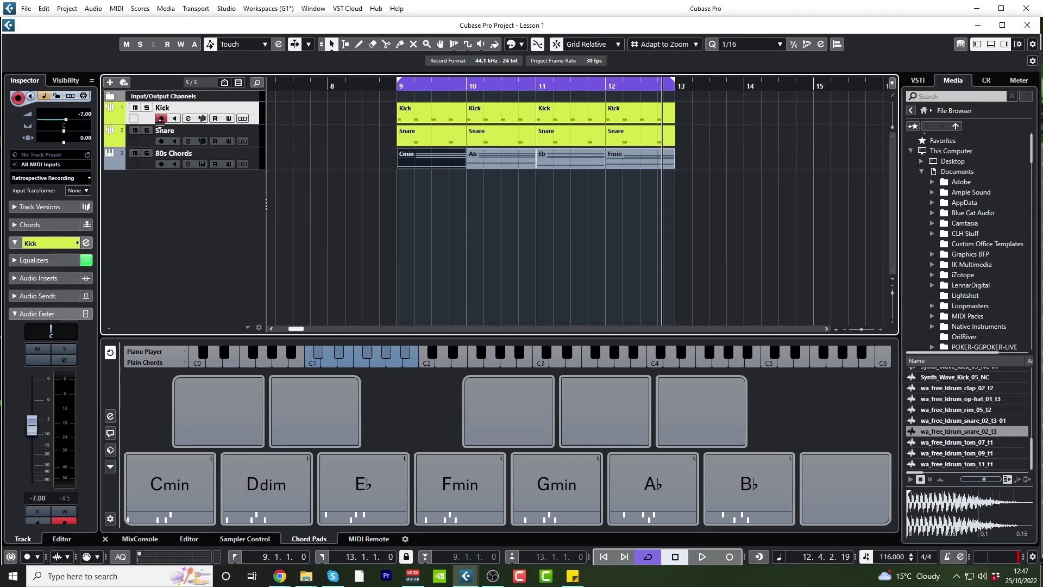